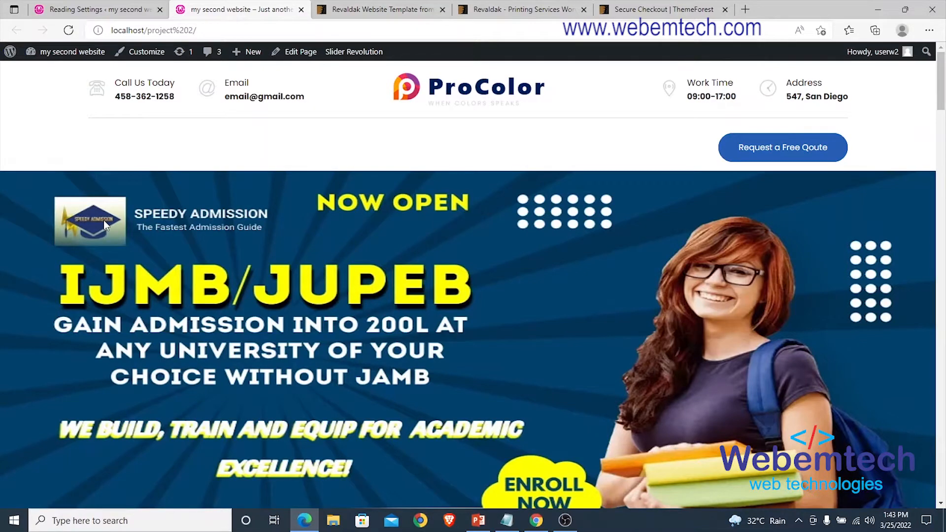
- Review the website's homepage from the header and banner through the service boxes to the Our Processes section
scroll(104, 220, down, 3)
scroll(440, 210, up, 2)
scroll(440, 211, up, 2)
scroll(541, 272, down, 15)
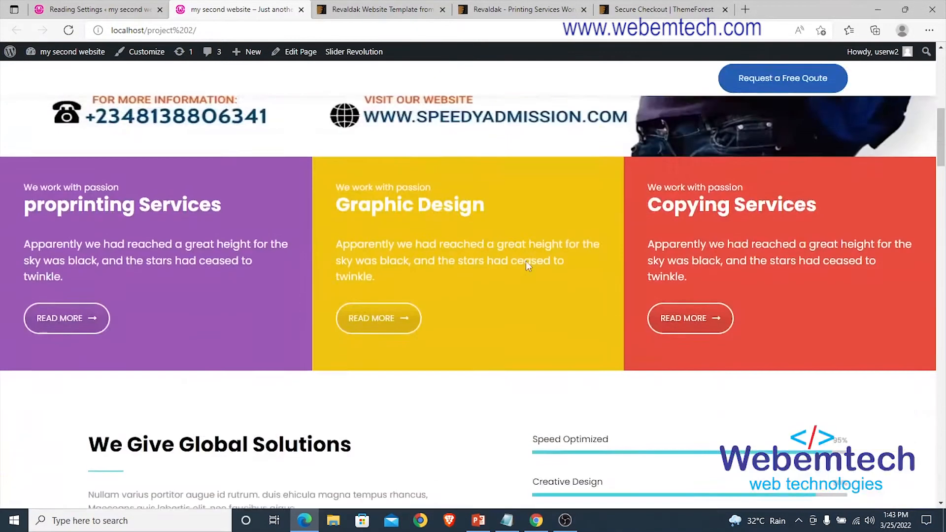
scroll(519, 270, up, 5)
scroll(523, 278, up, 10)
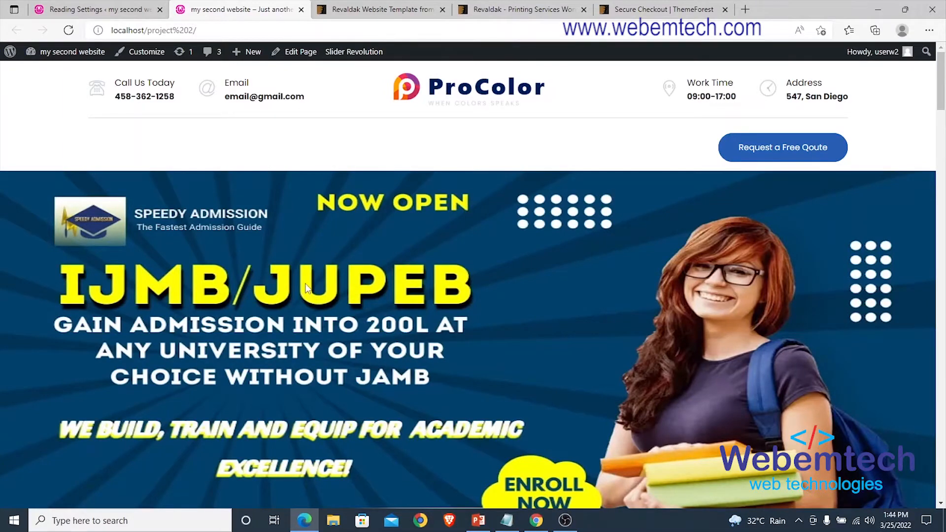
scroll(303, 283, down, 7)
scroll(316, 277, up, 7)
scroll(525, 192, down, 7)
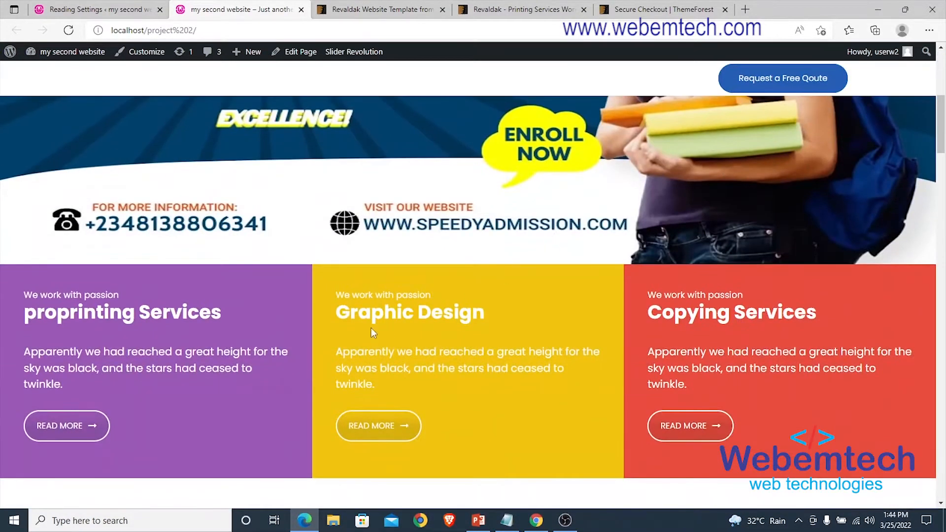
scroll(379, 328, down, 15)
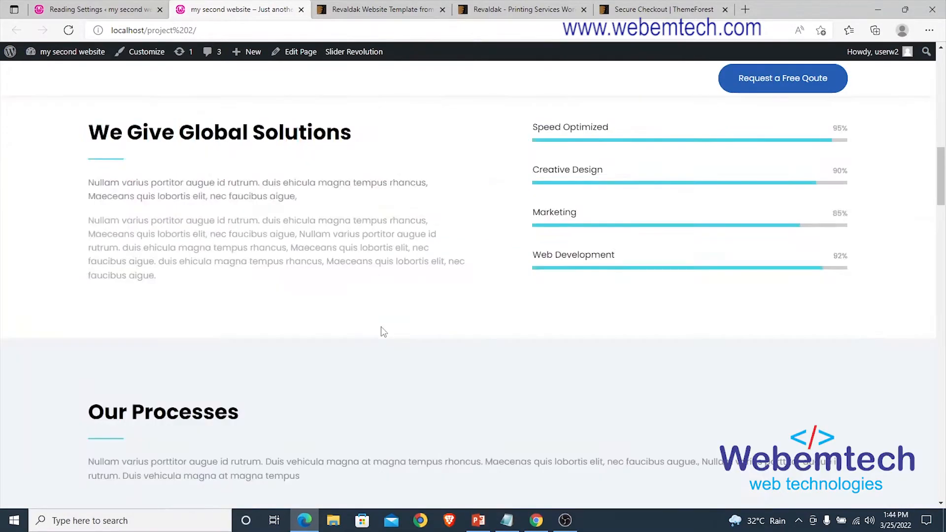
scroll(382, 329, up, 5)
scroll(380, 327, up, 15)
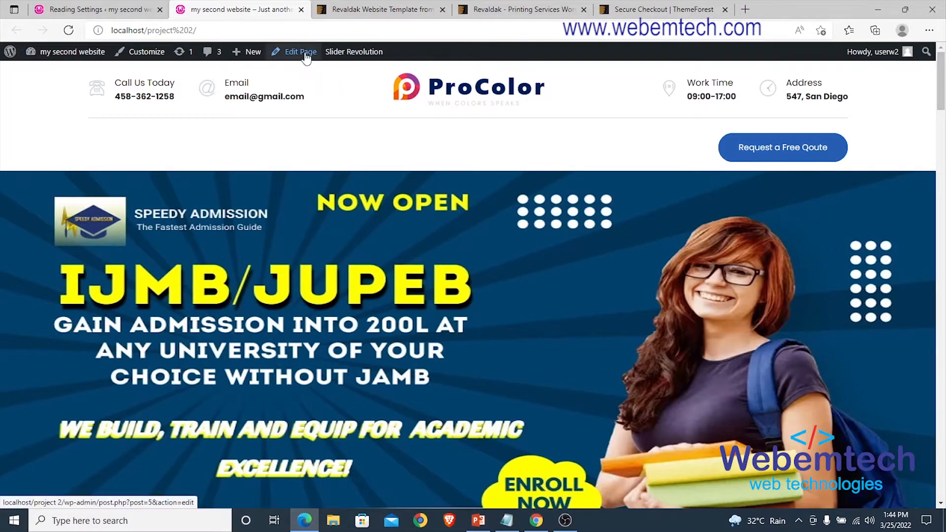
- From the WordPress dashboard's list of all pages, open the Home front page for editing in a new browser tab
click(109, 10)
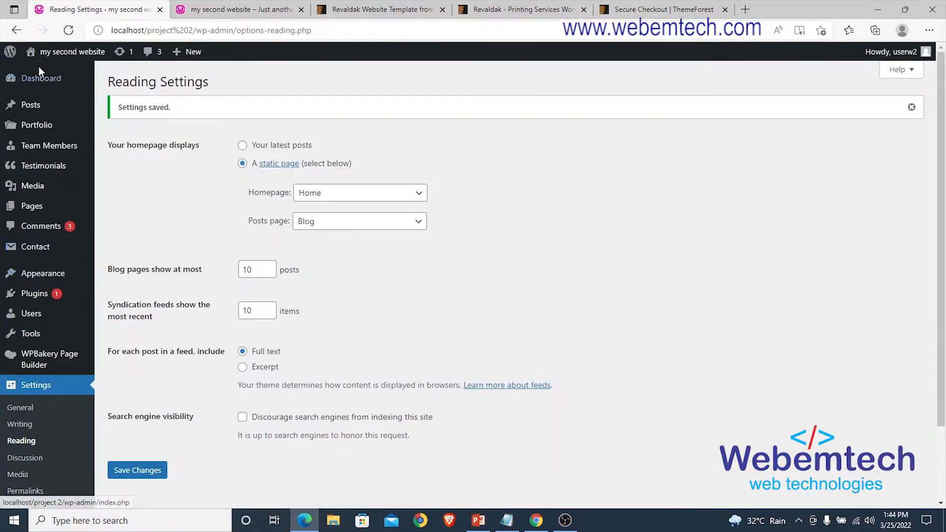
click(40, 82)
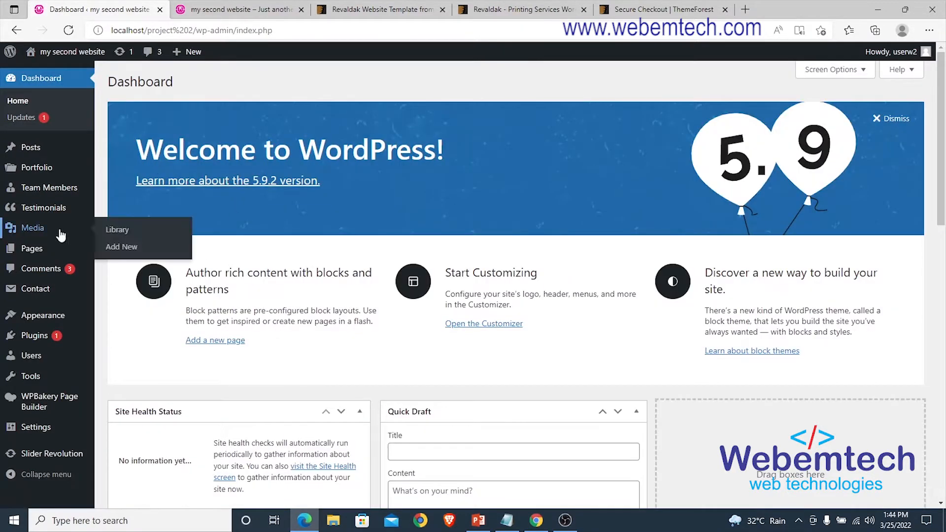
mouse_move(37, 251)
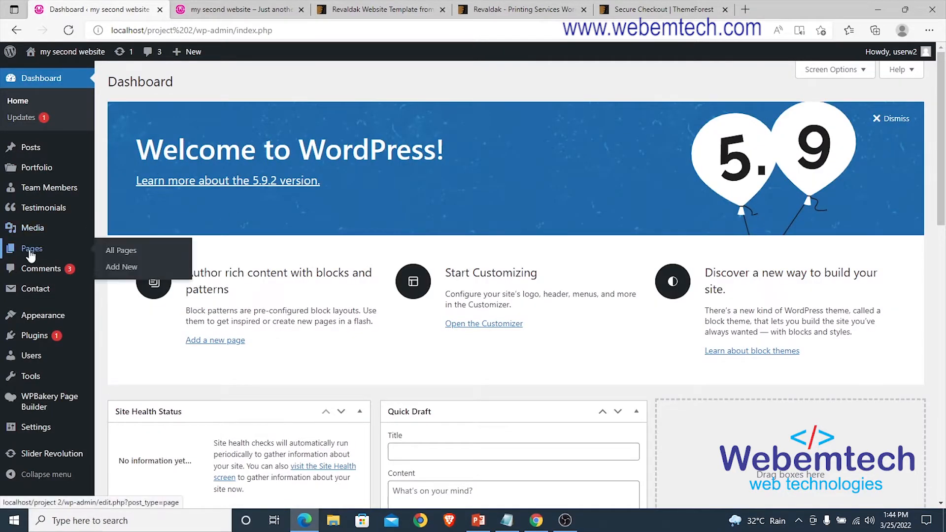
click(124, 252)
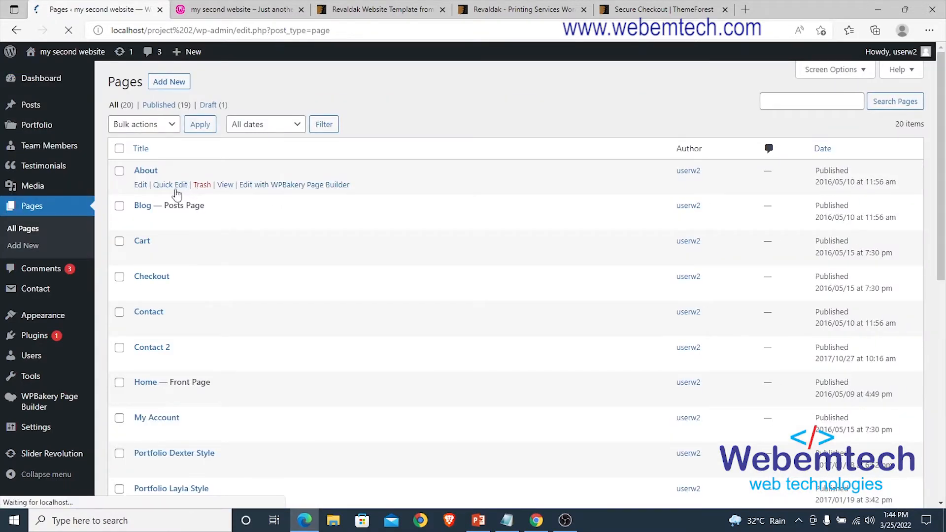
scroll(177, 194, down, 4)
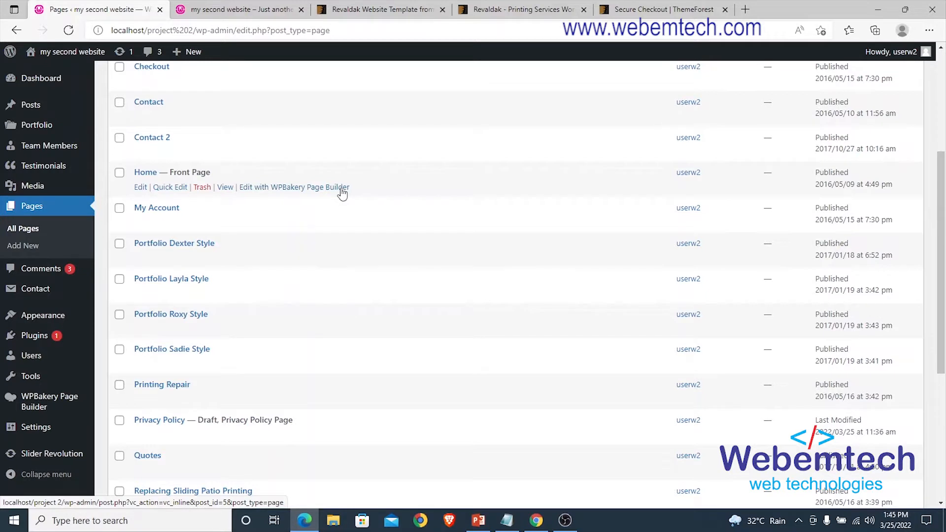
click(141, 188)
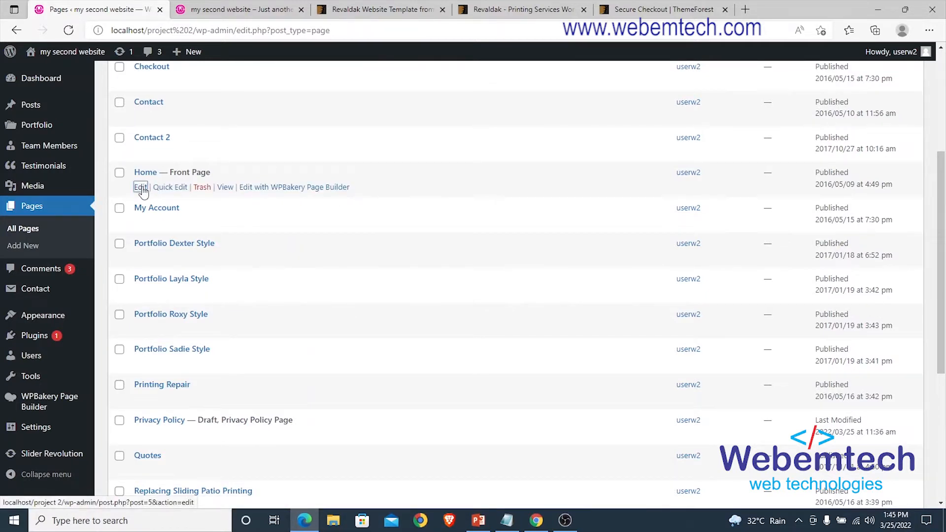
right_click(142, 190)
click(147, 195)
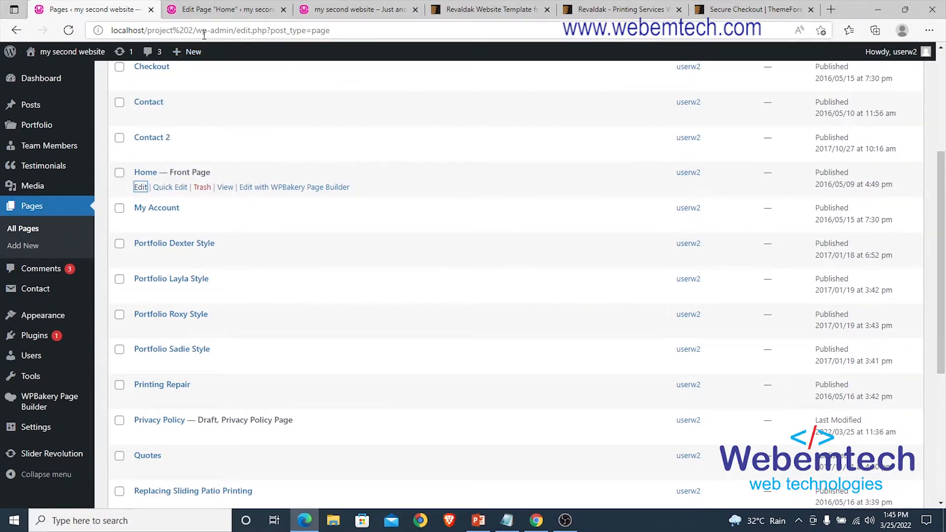
click(227, 10)
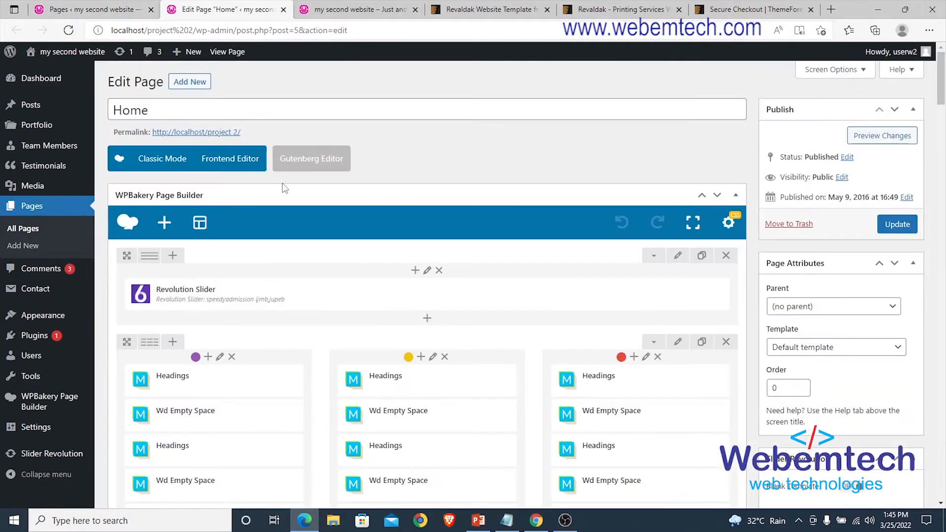
- Compare the Home page's WPBakery rows and Revolution Slider element with the live homepage
scroll(444, 212, down, 7)
scroll(445, 217, up, 2)
scroll(447, 216, up, 5)
click(359, 9)
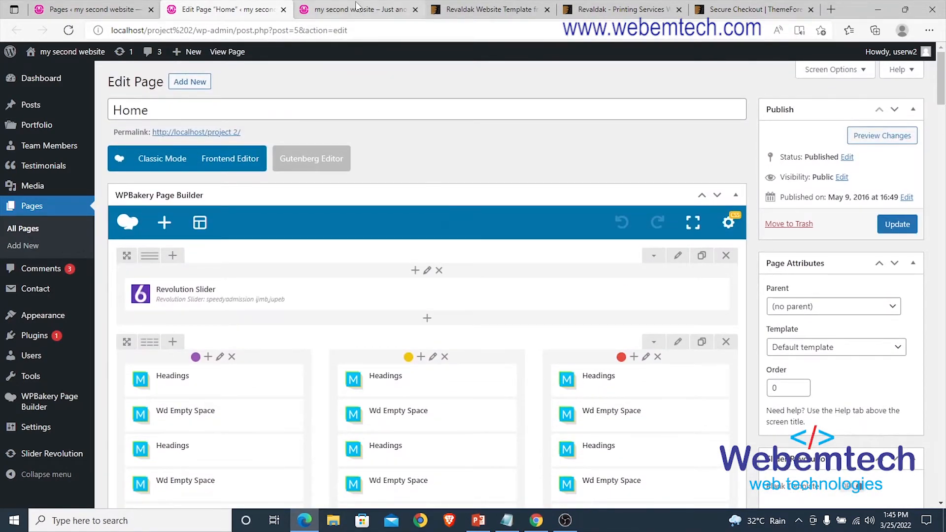
scroll(530, 219, down, 5)
scroll(530, 218, up, 5)
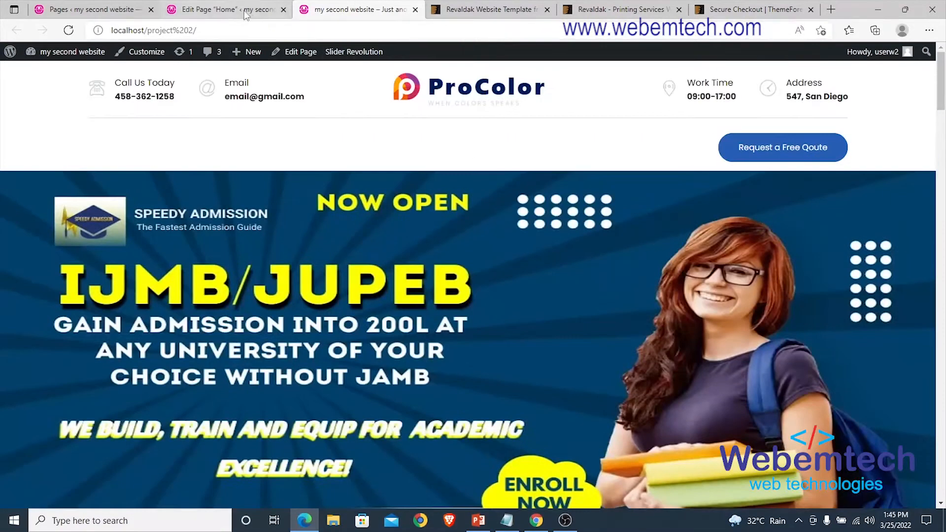
click(231, 10)
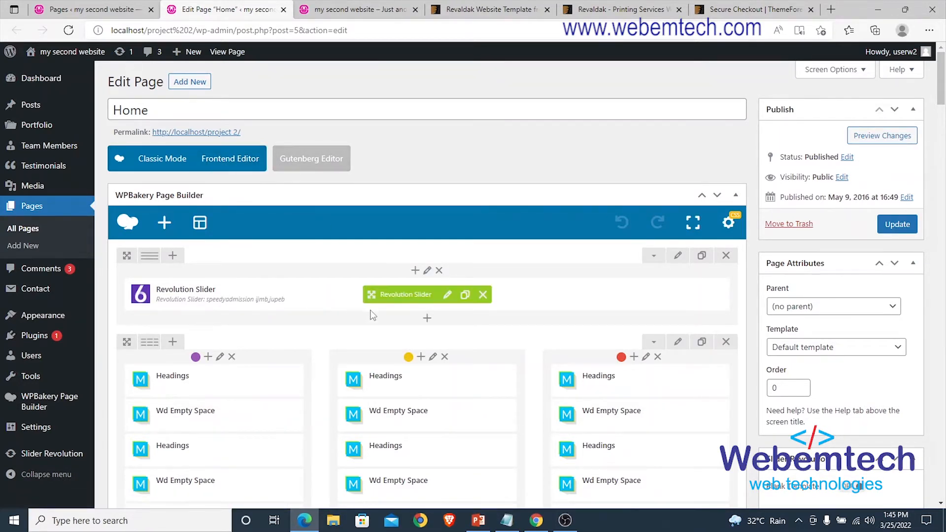
mouse_move(288, 296)
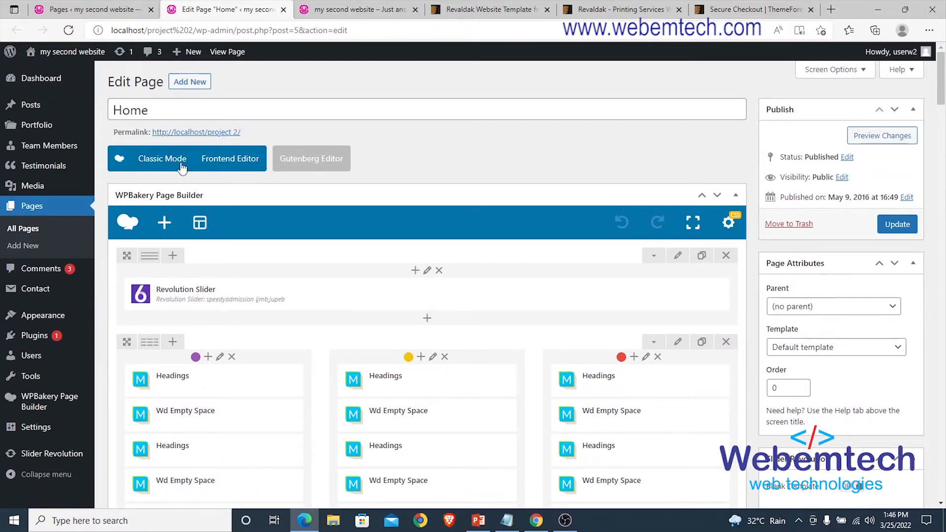
- View the Home page's shortcode content in the Gutenberg Editor and return to the WPBakery backend view
click(316, 164)
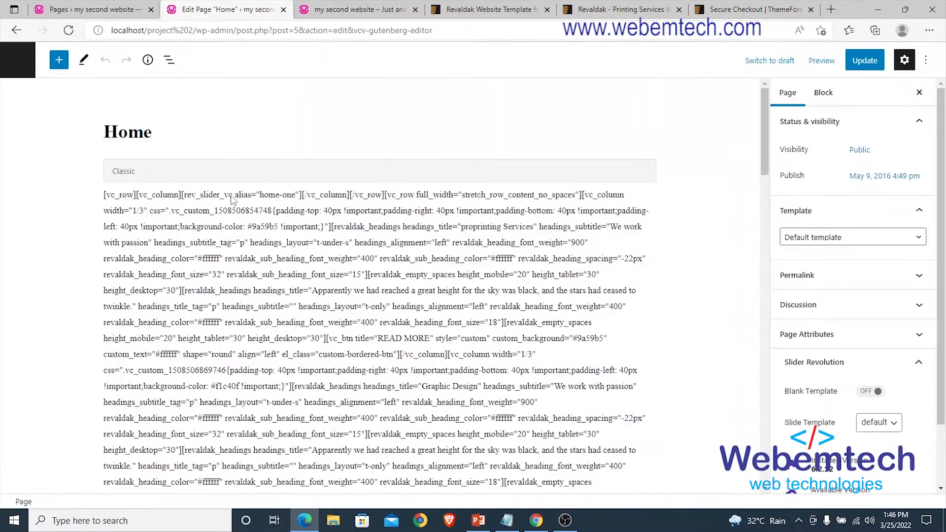
scroll(284, 230, down, 4)
click(328, 240)
scroll(333, 241, down, 20)
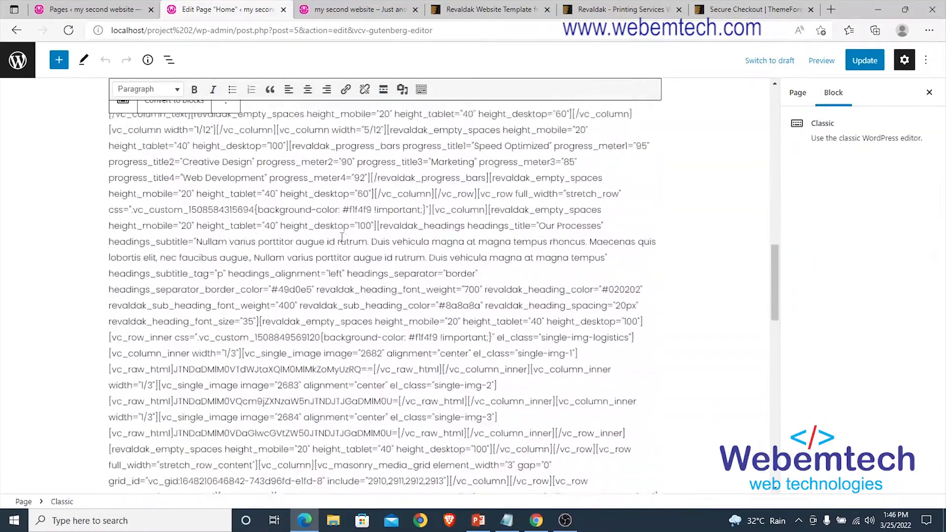
scroll(338, 240, up, 10)
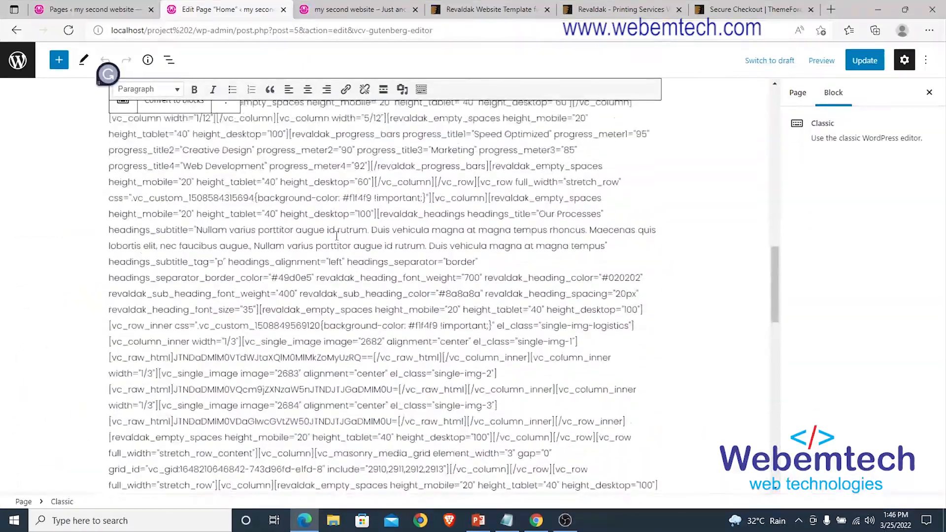
scroll(414, 248, up, 8)
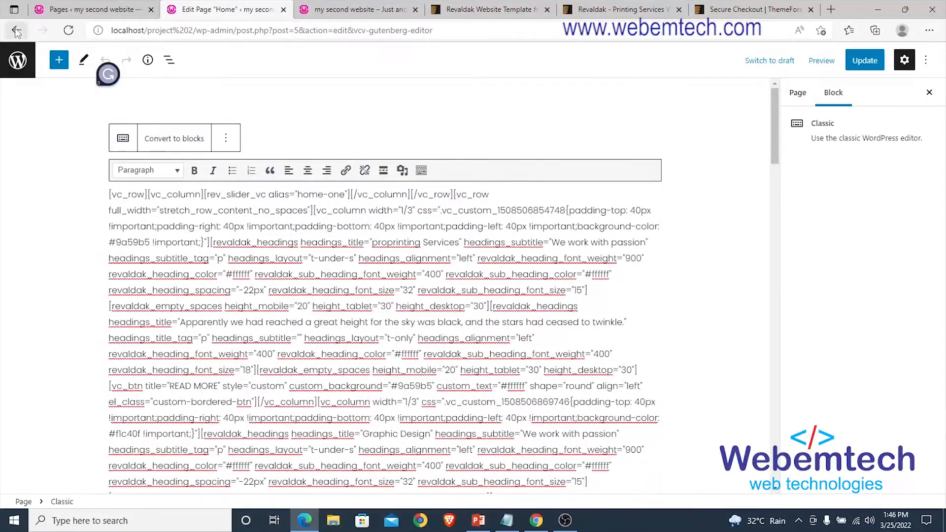
key(alt+Left)
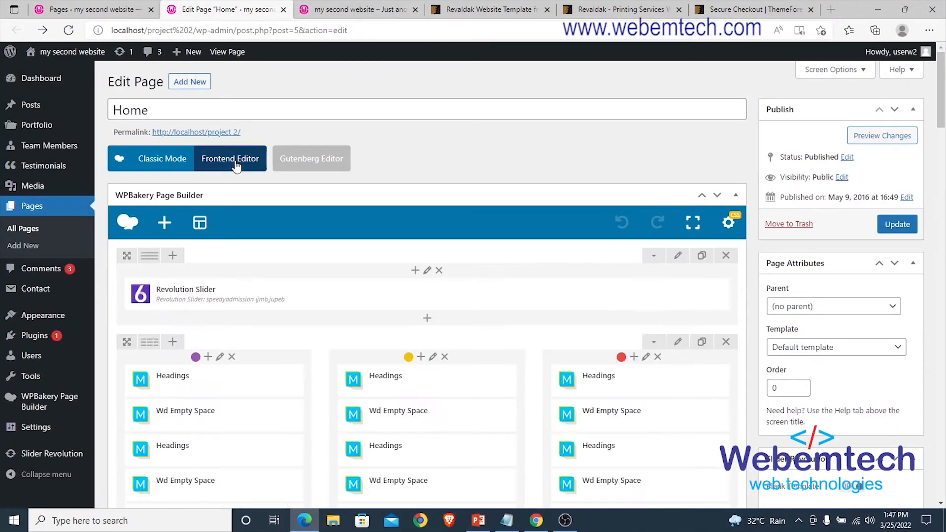
- View the Home page in the Frontend Editor, inspect the Graphic Design column's settings, and return to the Backend Editor
click(339, 11)
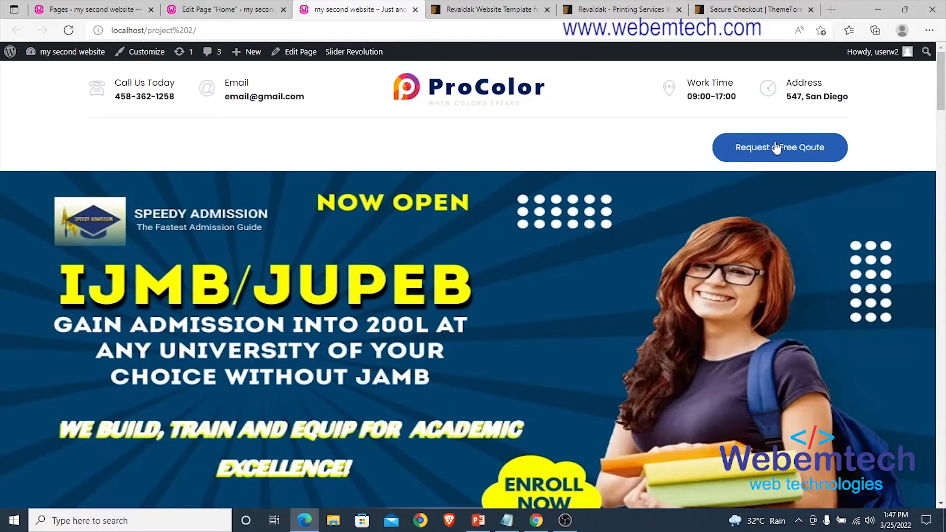
click(227, 11)
click(226, 162)
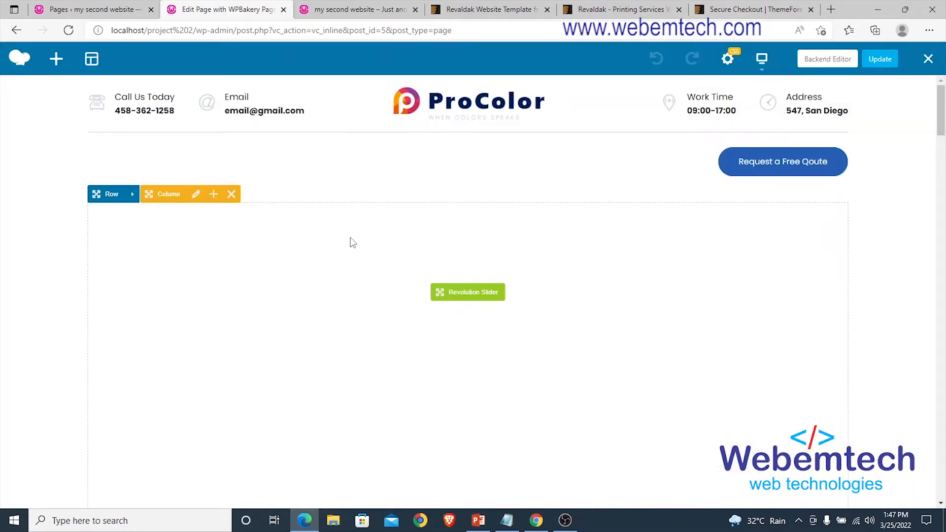
scroll(461, 221, down, 3)
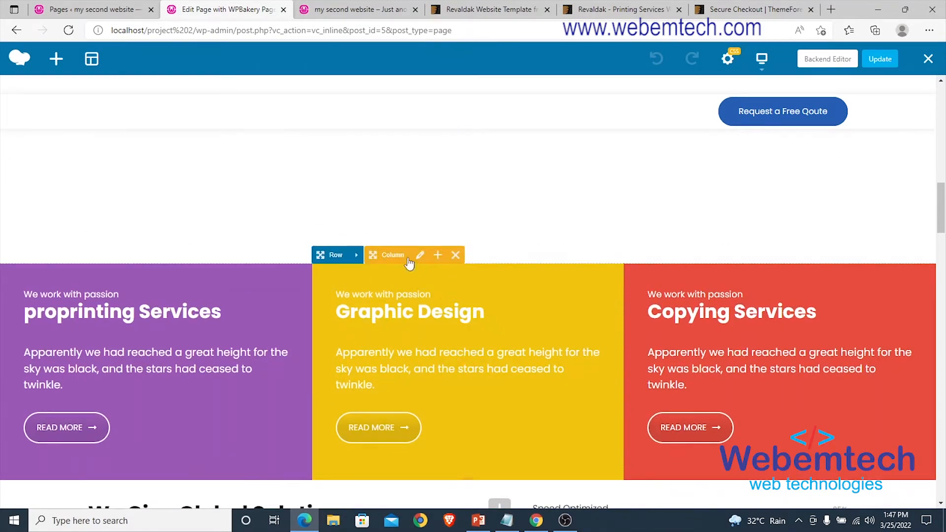
click(418, 257)
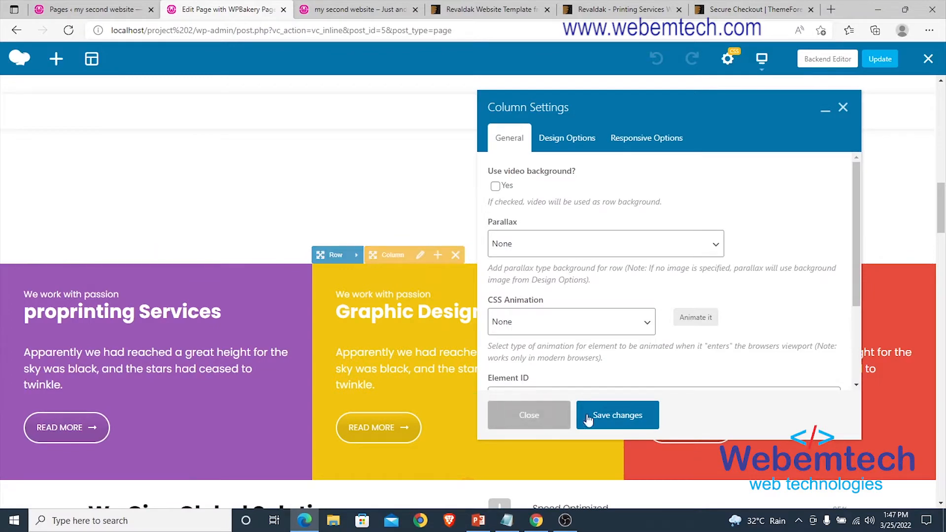
click(544, 418)
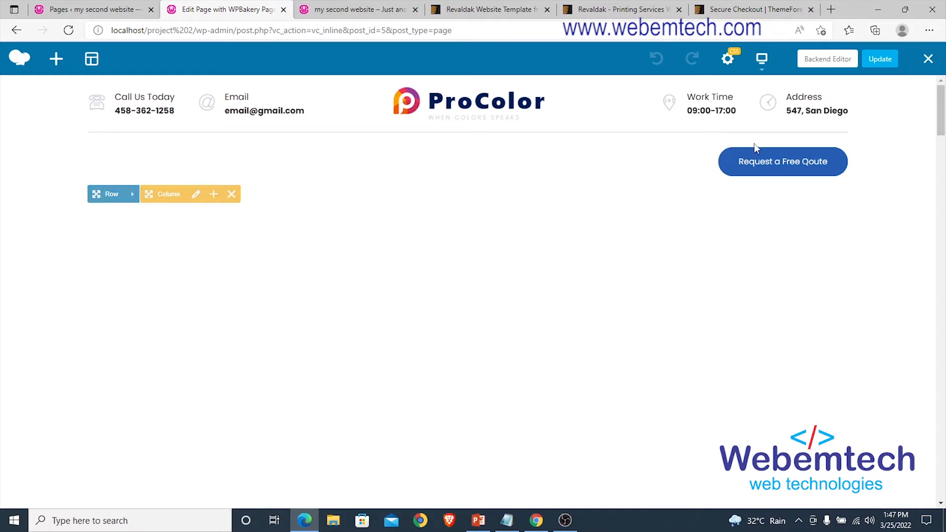
click(827, 58)
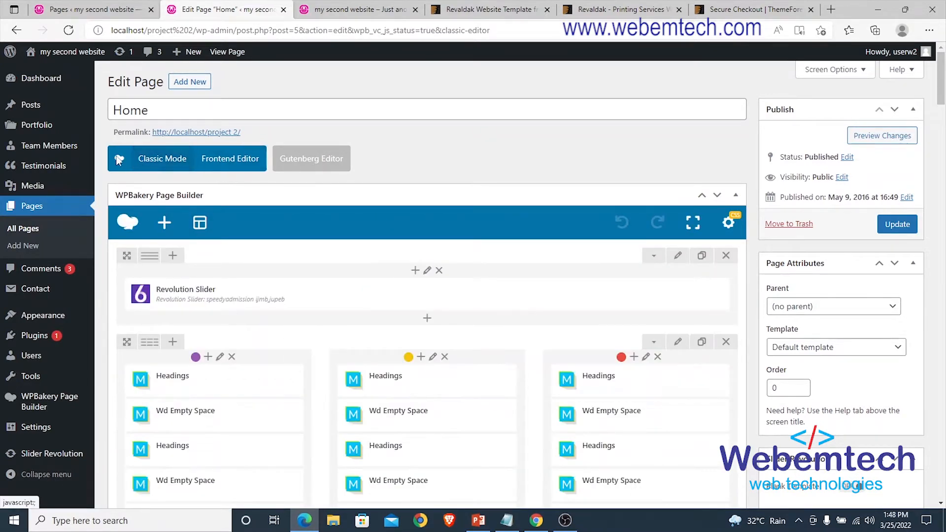
- View the Home page content in Classic Mode and switch back to the Backend Editor
click(149, 166)
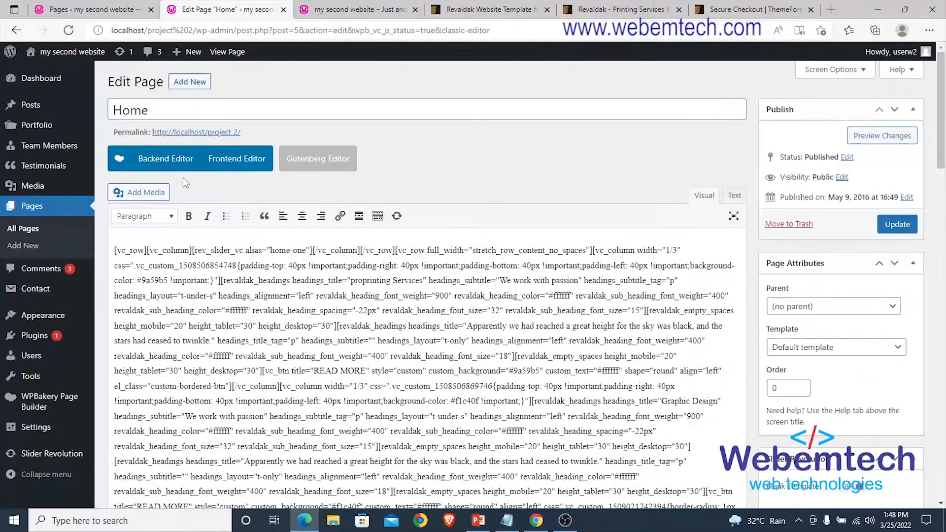
click(166, 159)
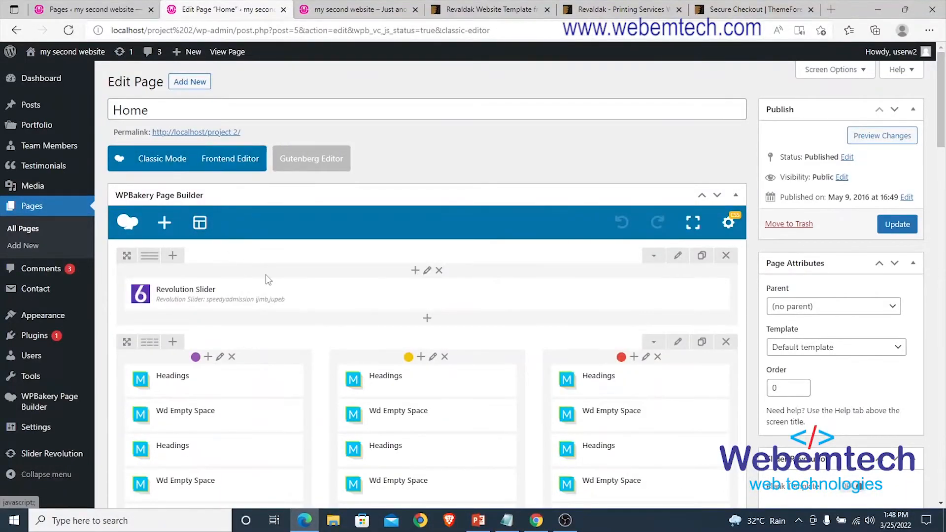
scroll(265, 275, down, 4)
scroll(265, 275, up, 4)
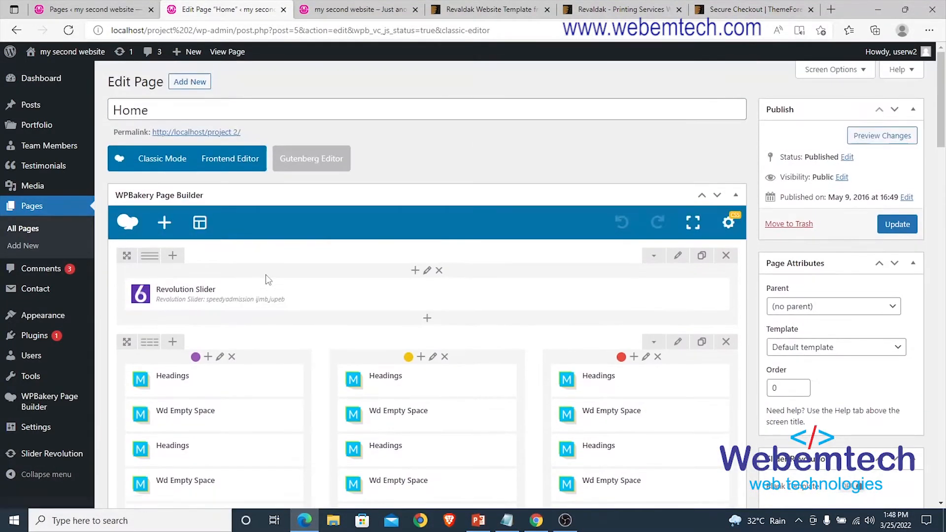
- Check the banner and three service boxes on the live homepage against their rows in the backend layout
click(340, 10)
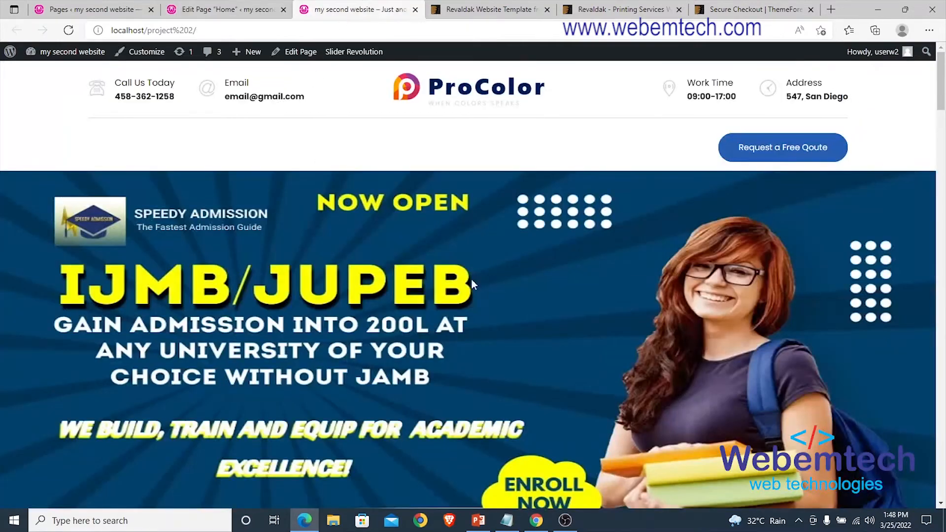
scroll(545, 301, down, 7)
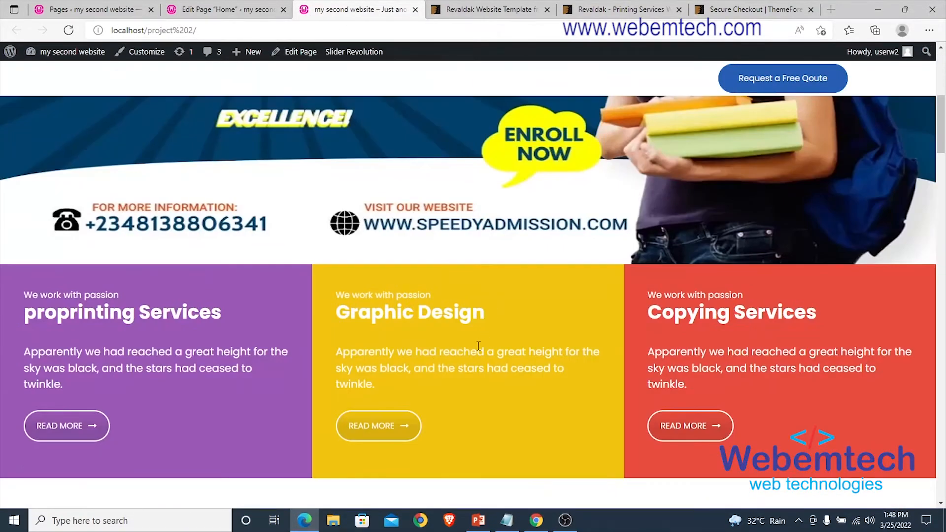
click(228, 10)
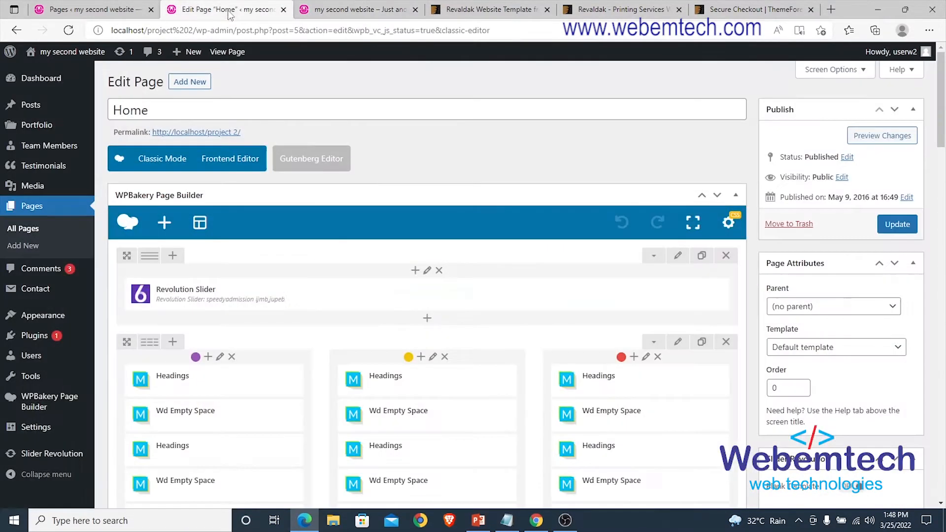
scroll(325, 325, down, 3)
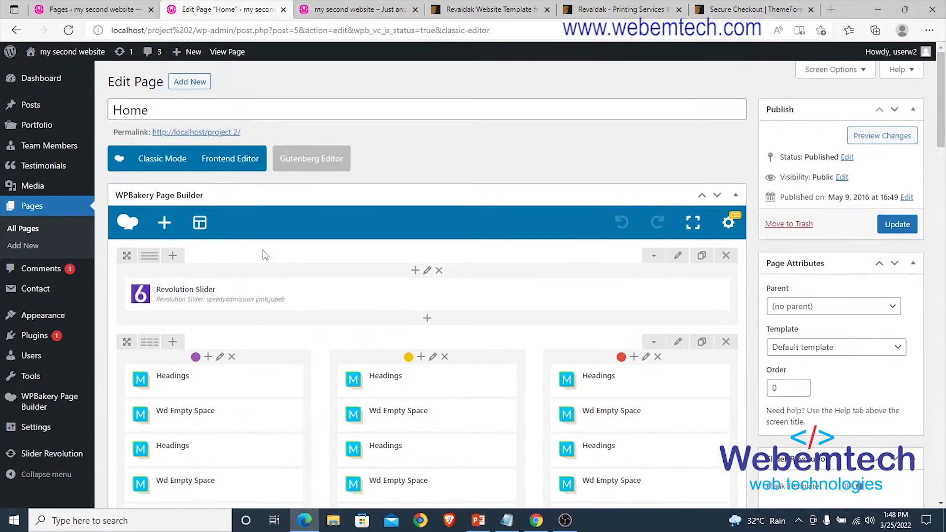
- Compare the Revolution Slider row in the backend layout with the banner on the live homepage
scroll(264, 255, down, 3)
scroll(264, 255, up, 2)
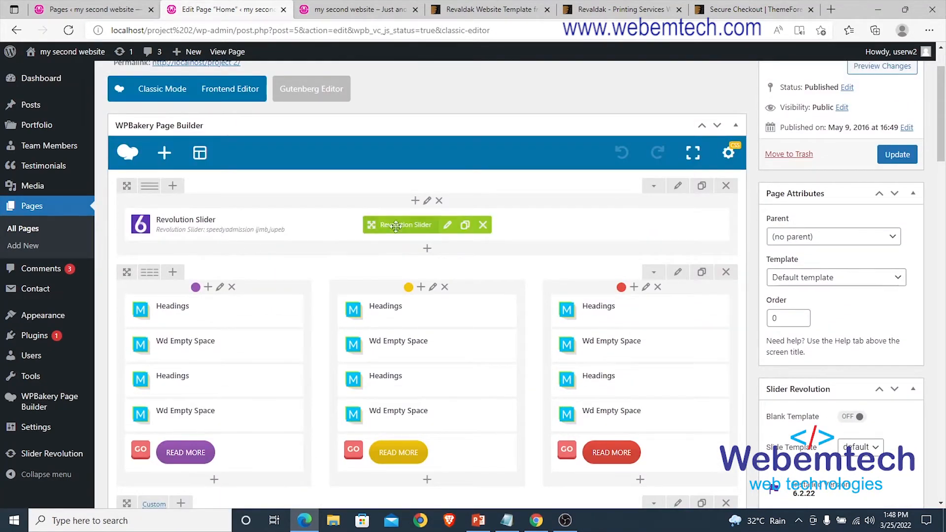
click(360, 10)
scroll(394, 177, up, 1)
scroll(394, 176, up, 6)
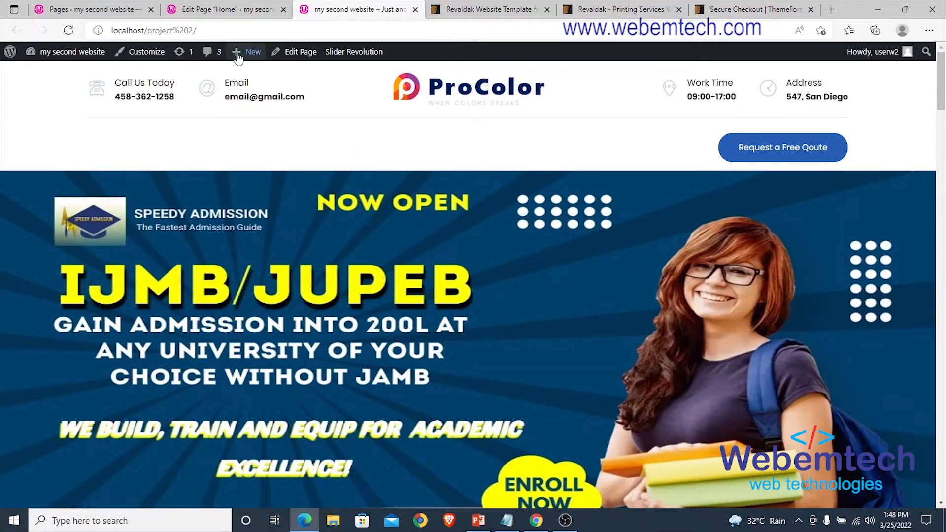
click(217, 10)
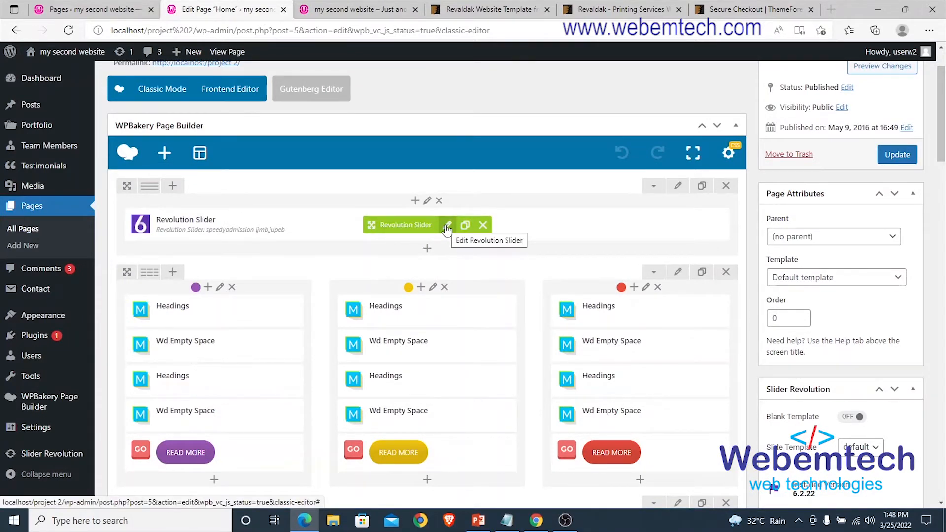
- Examine the three service boxes below the banner on the live homepage, reload it, and return to the backend layout
click(339, 9)
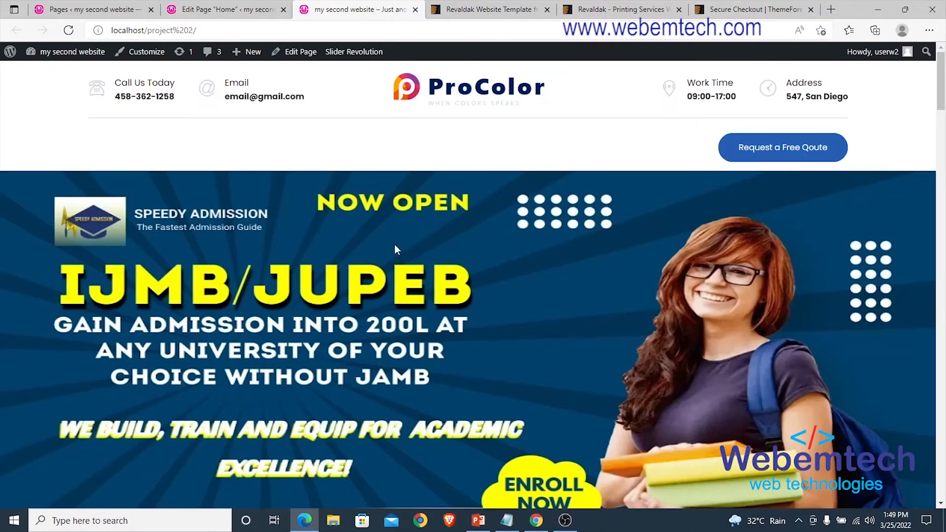
scroll(393, 234, down, 7)
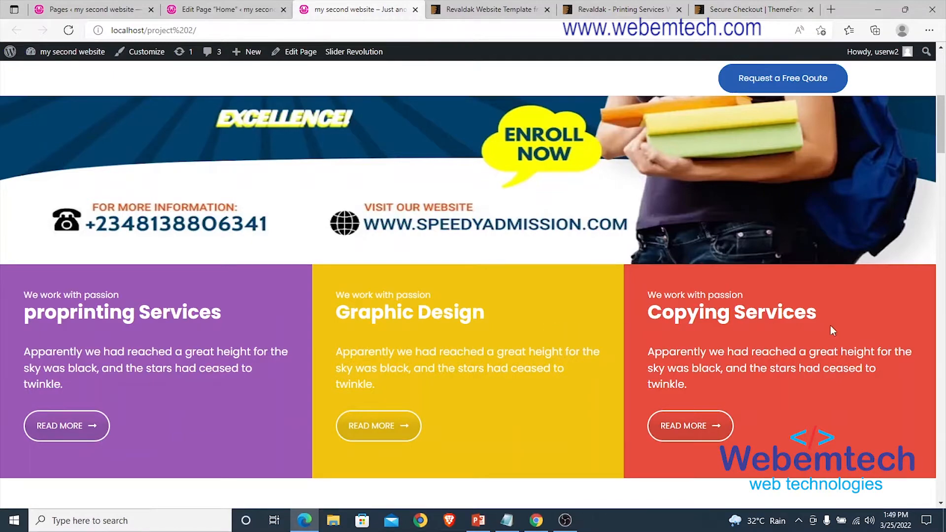
scroll(488, 313, down, 3)
scroll(196, 325, up, 2)
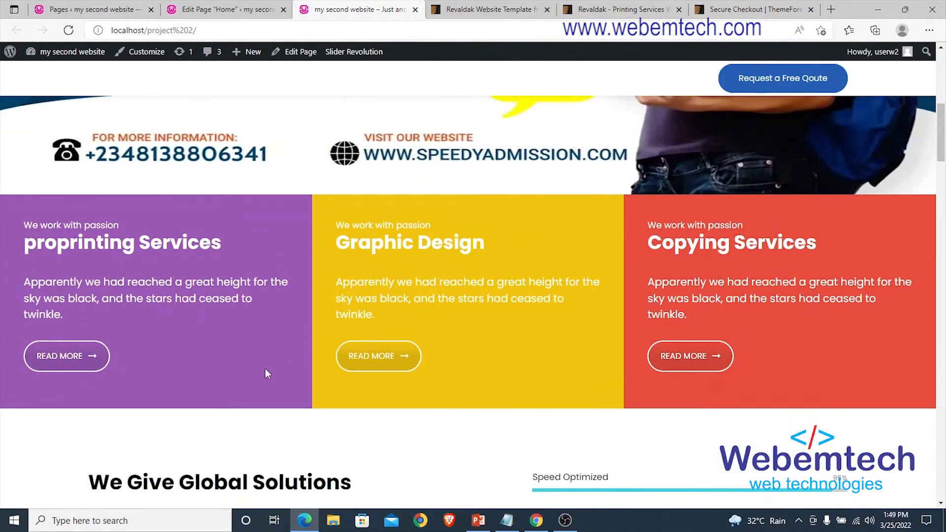
key(F5)
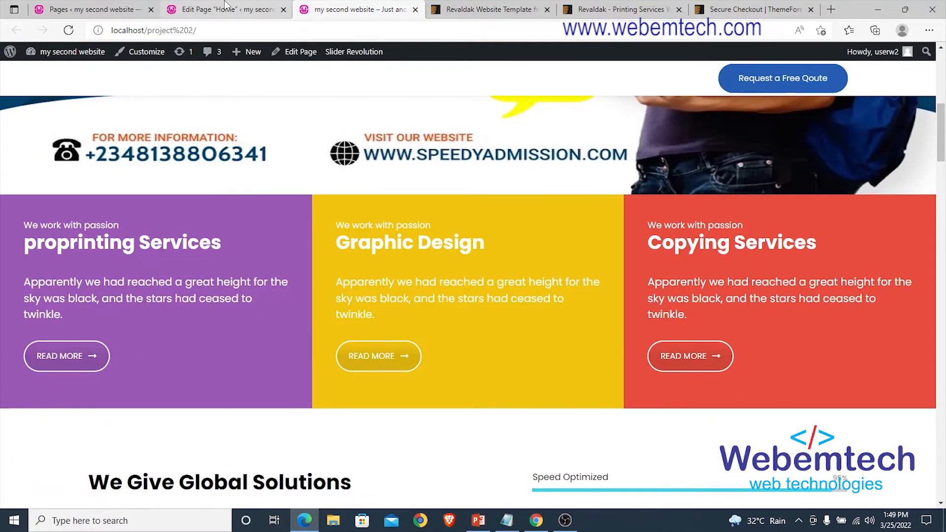
key(ctrl+shift+Tab)
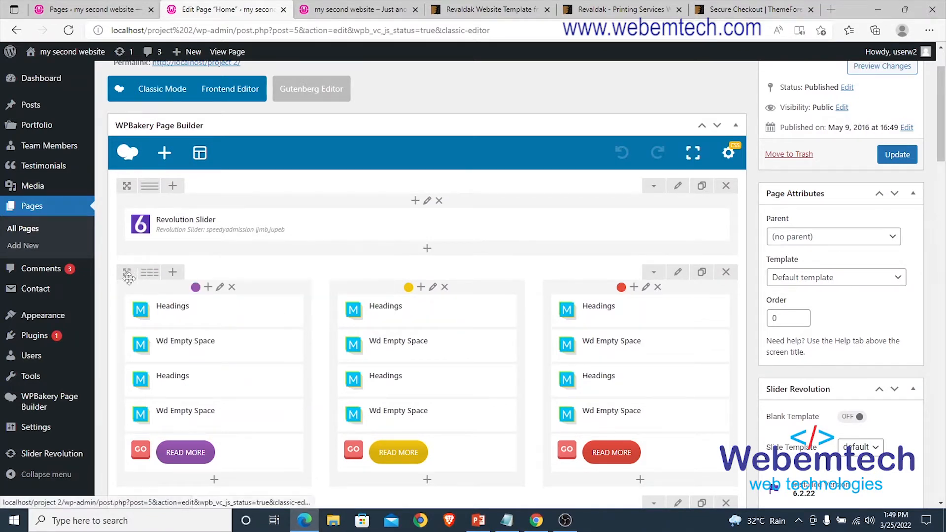
- View the column layout options of the three-column row and check them against the service boxes on the live homepage
mouse_move(150, 273)
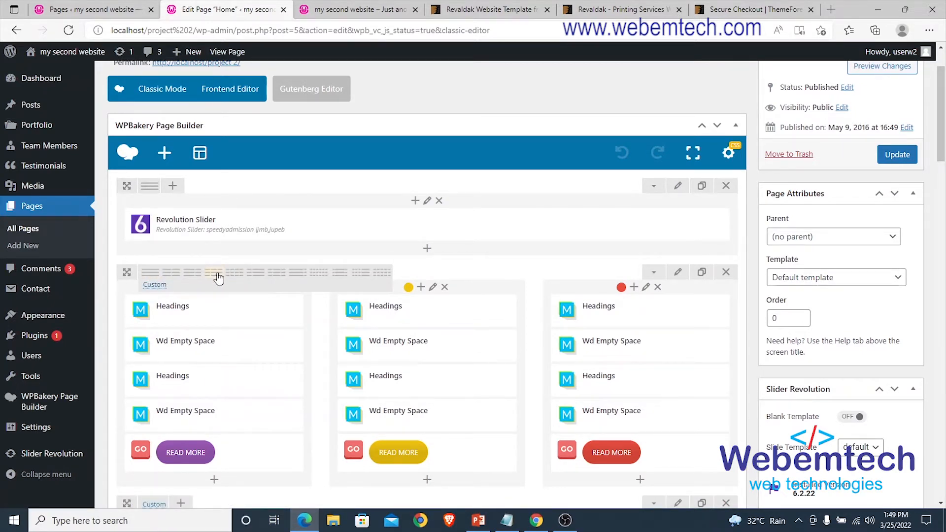
click(217, 274)
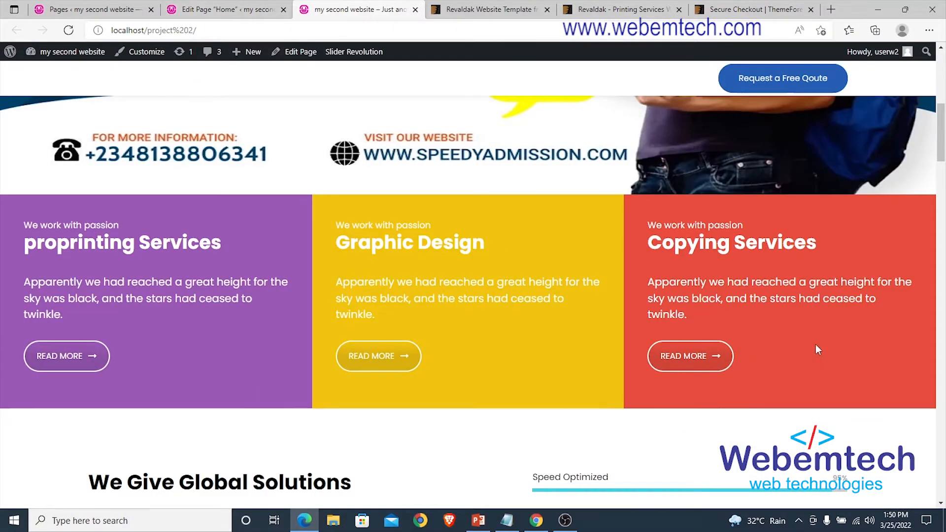
scroll(519, 266, up, 5)
scroll(521, 267, down, 6)
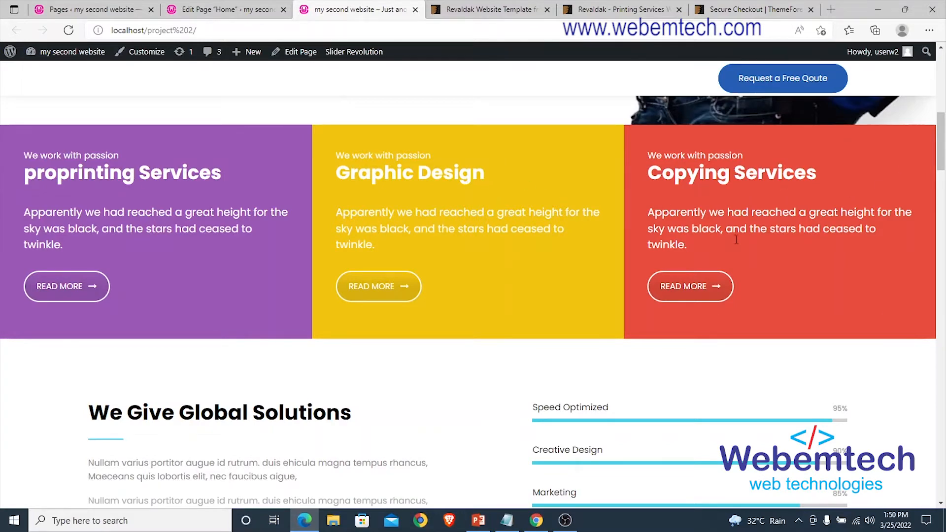
click(232, 11)
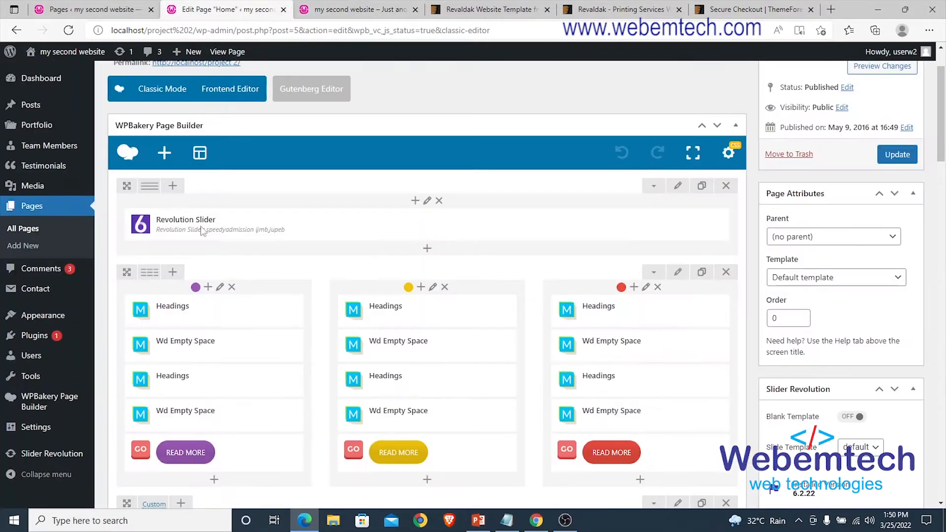
- Compare the elements in the purple column with the text and button of the proprinting Services box on the live homepage
click(345, 11)
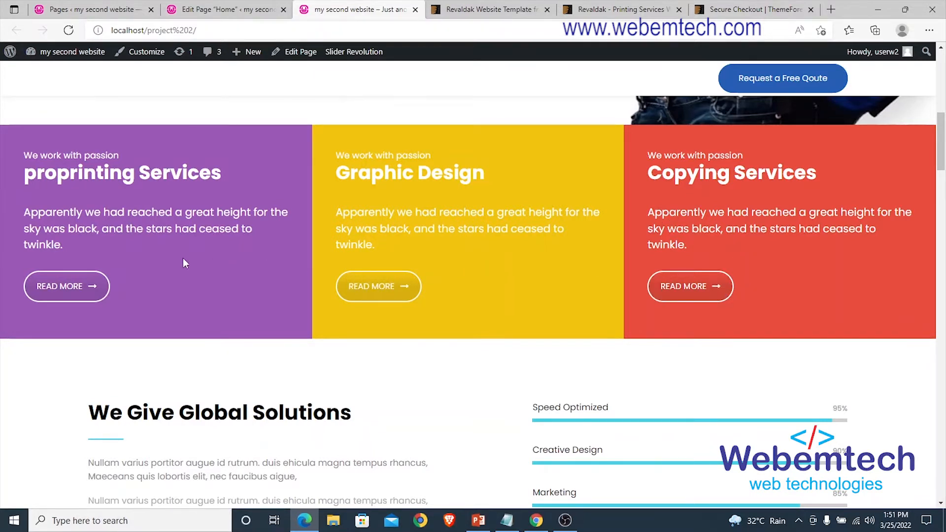
click(227, 10)
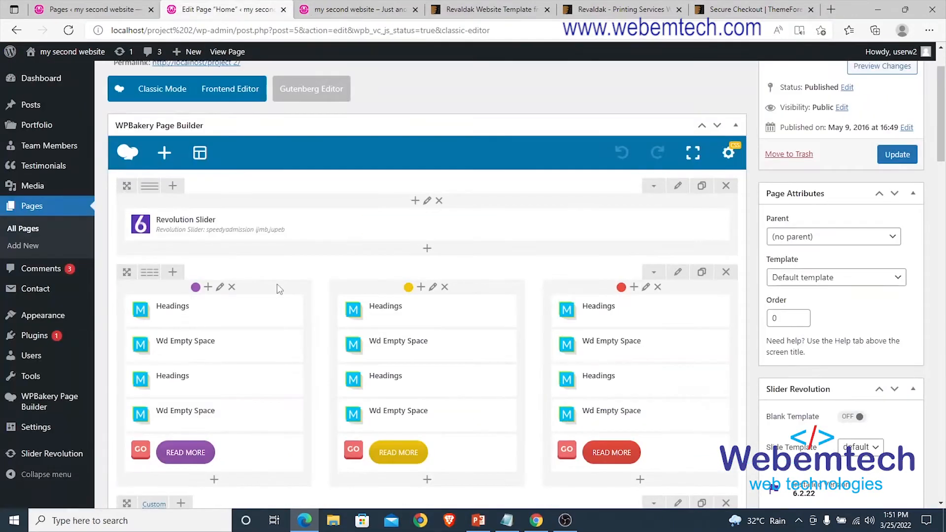
mouse_move(205, 314)
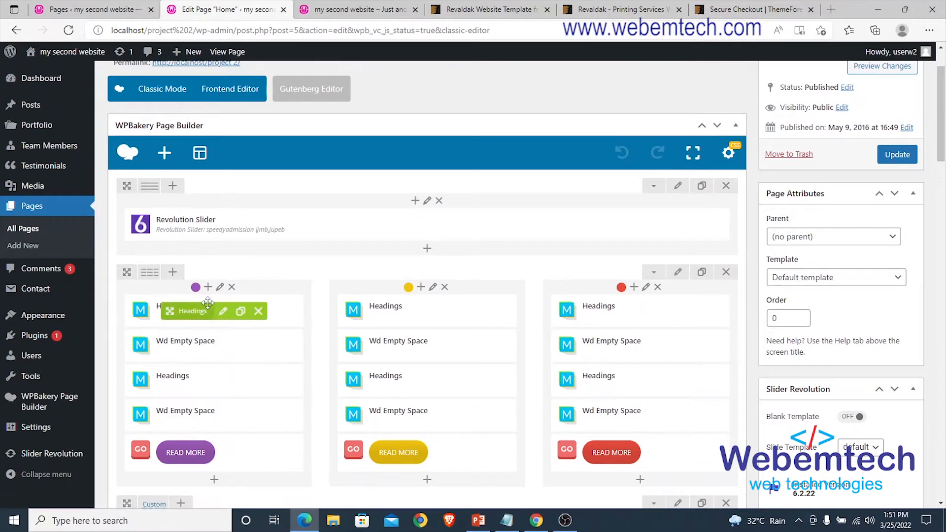
scroll(207, 303, down, 2)
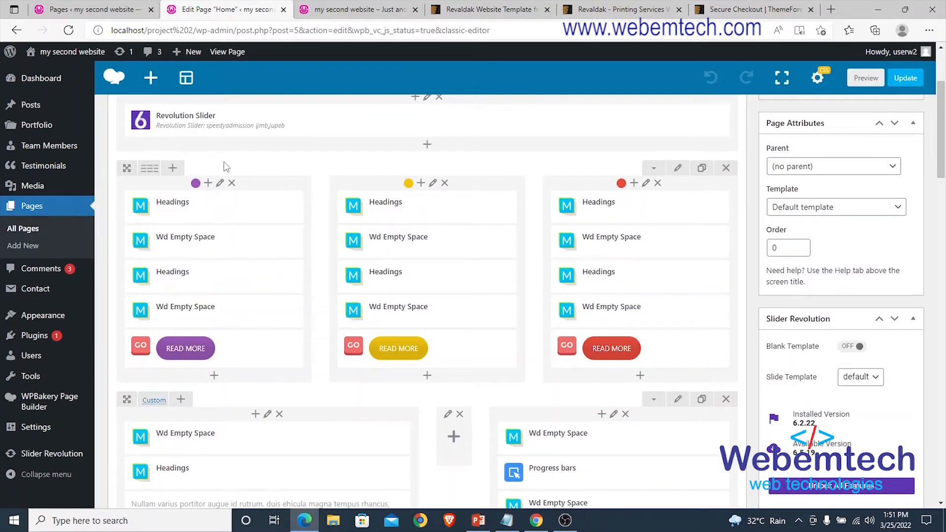
click(323, 6)
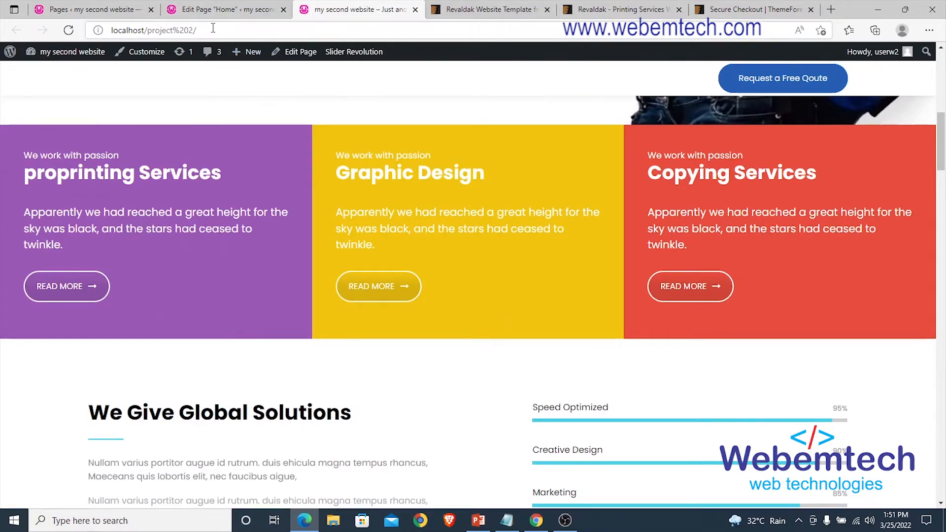
click(215, 10)
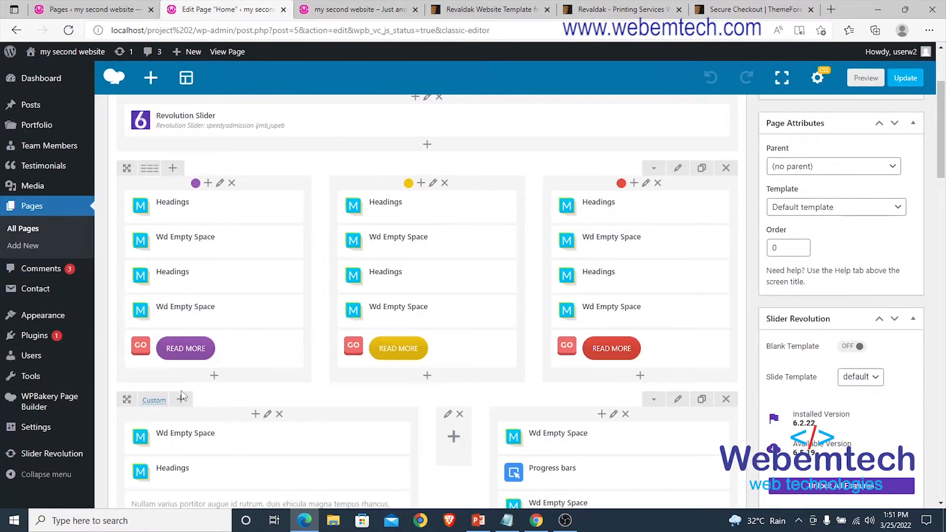
click(357, 9)
click(227, 15)
click(358, 10)
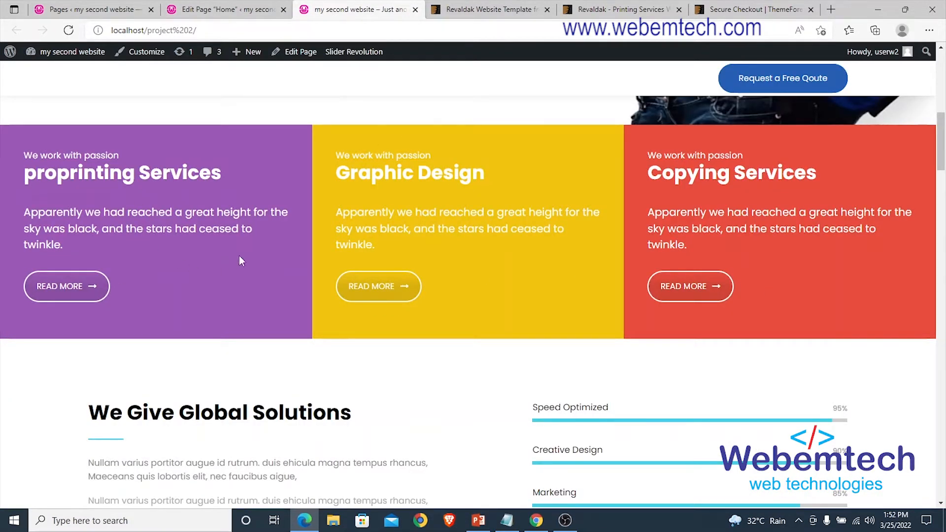
click(203, 9)
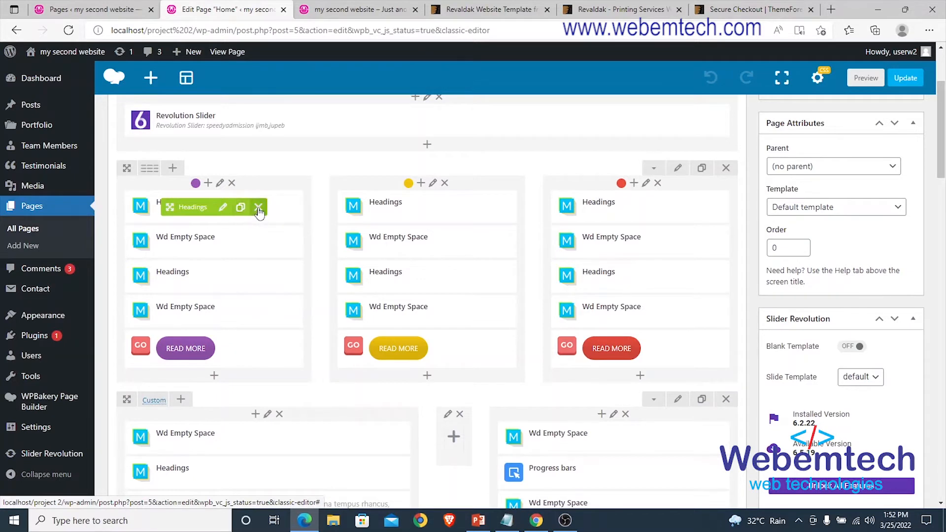
- Open the settings of the purple column's first Headings element and compare its title and subtitle with the live homepage
click(223, 209)
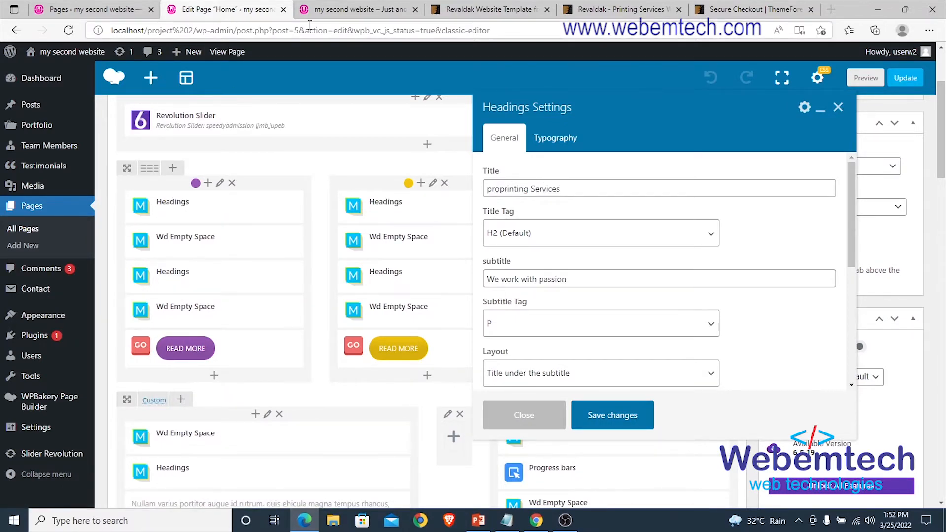
click(325, 10)
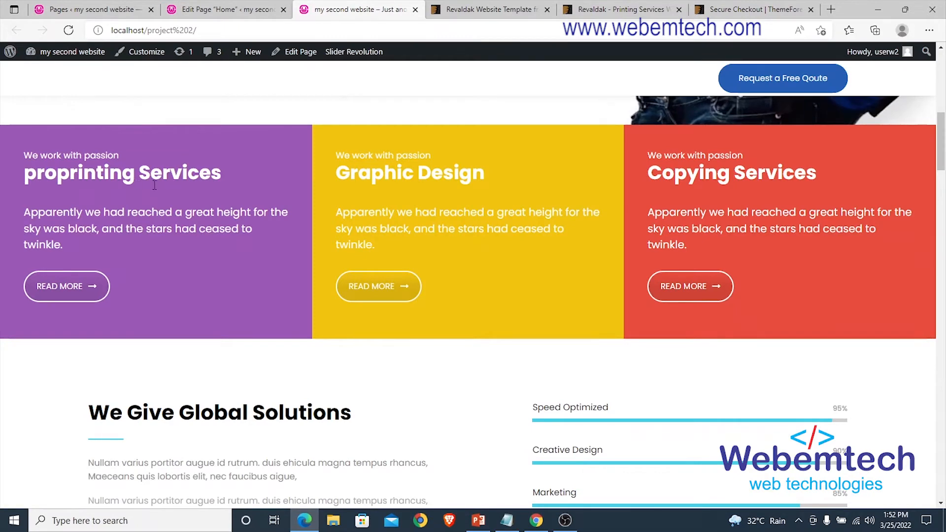
click(204, 7)
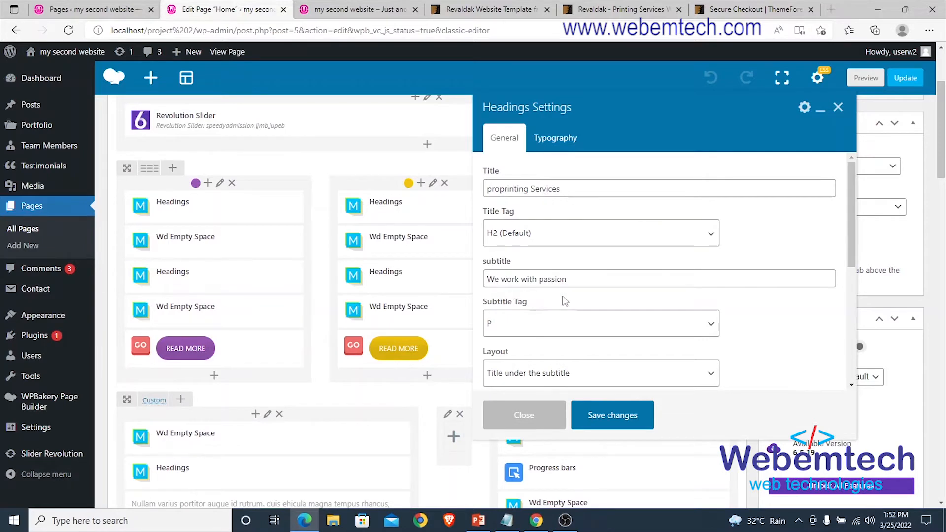
click(355, 9)
click(228, 10)
- Clear the subtitle text of the proprinting Services heading
drag(570, 279, 453, 280)
click(586, 269)
drag(586, 269, 486, 279)
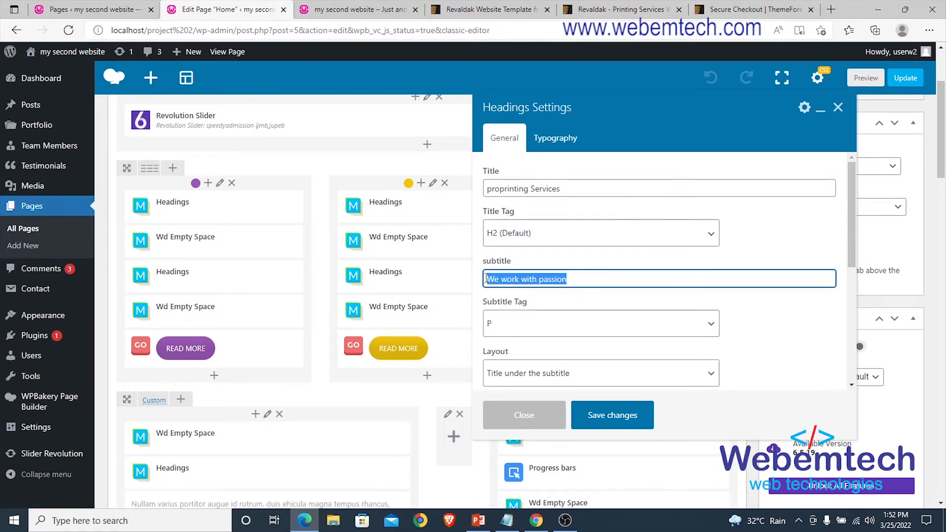
key(BackSpace)
scroll(591, 282, down, 1)
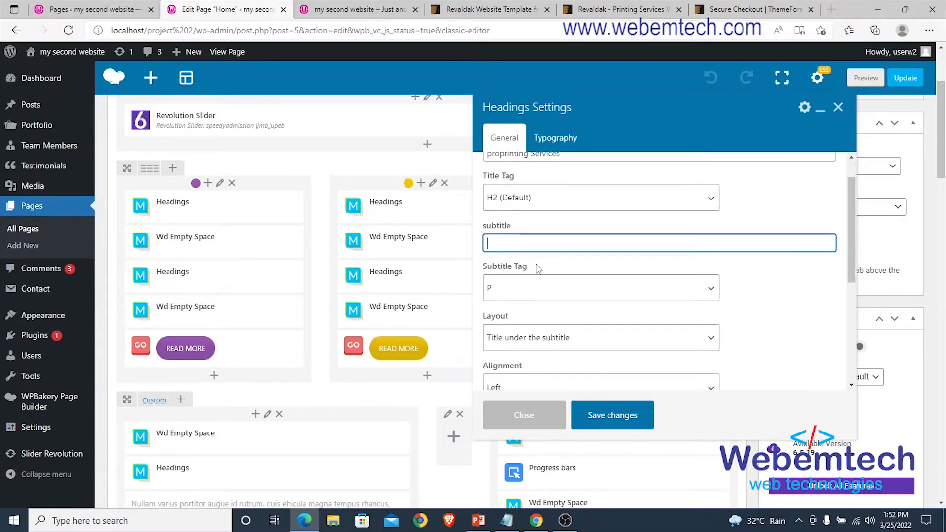
- Review the available Subtitle Tag and Layout options for the heading, leaving the selections as they are
click(706, 291)
click(707, 294)
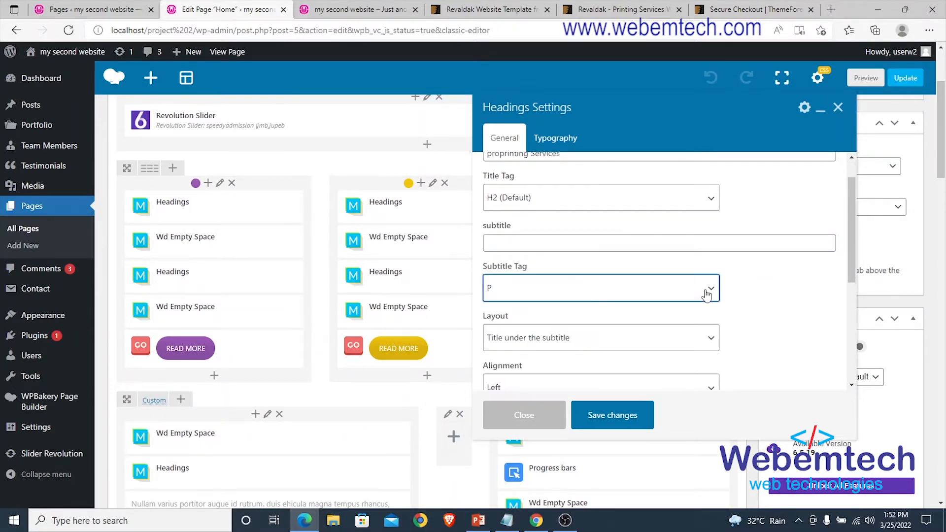
click(693, 294)
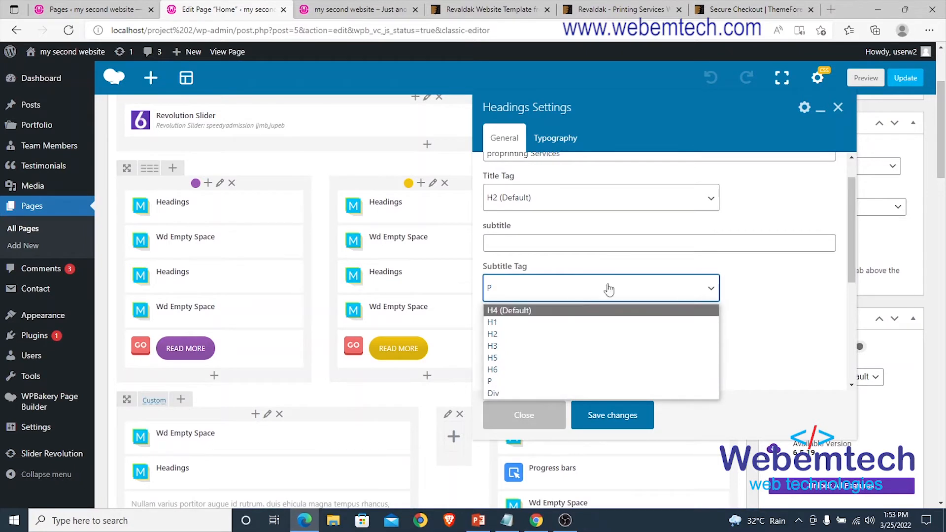
click(752, 276)
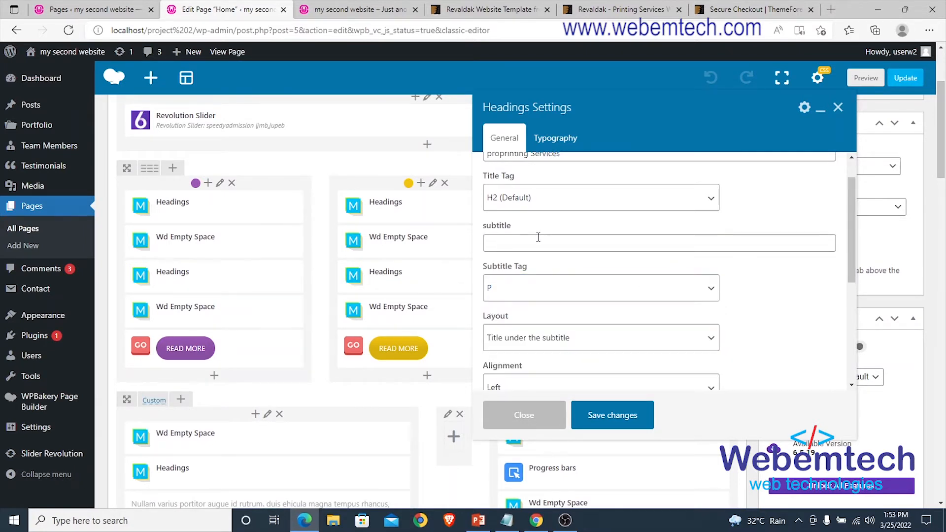
scroll(631, 234, up, 1)
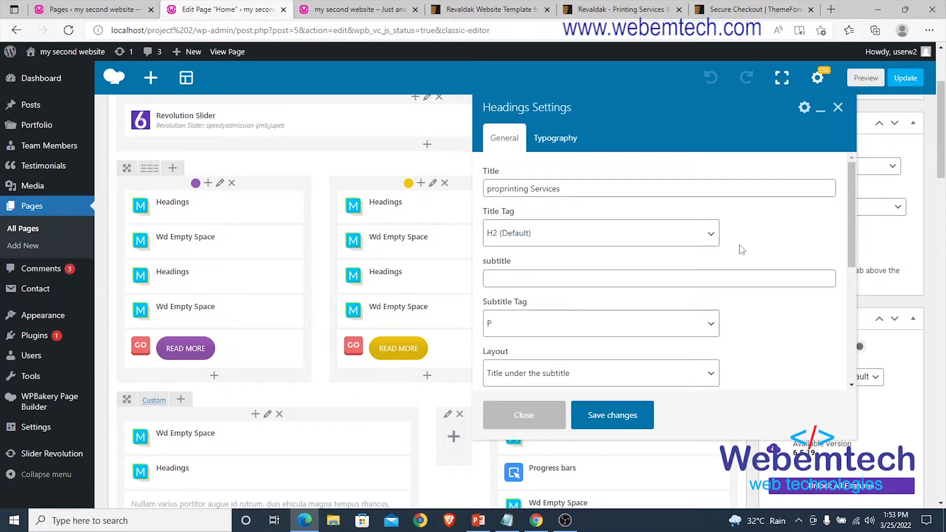
scroll(751, 288, down, 2)
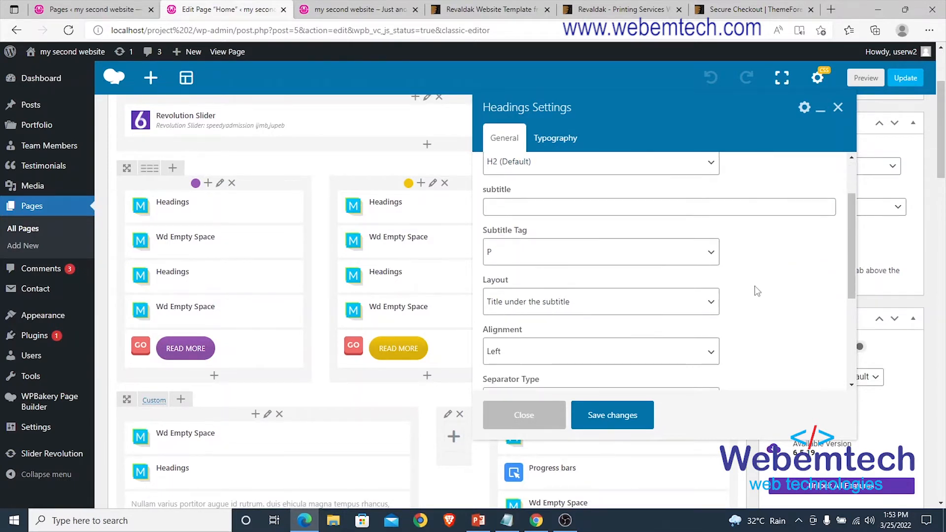
click(709, 307)
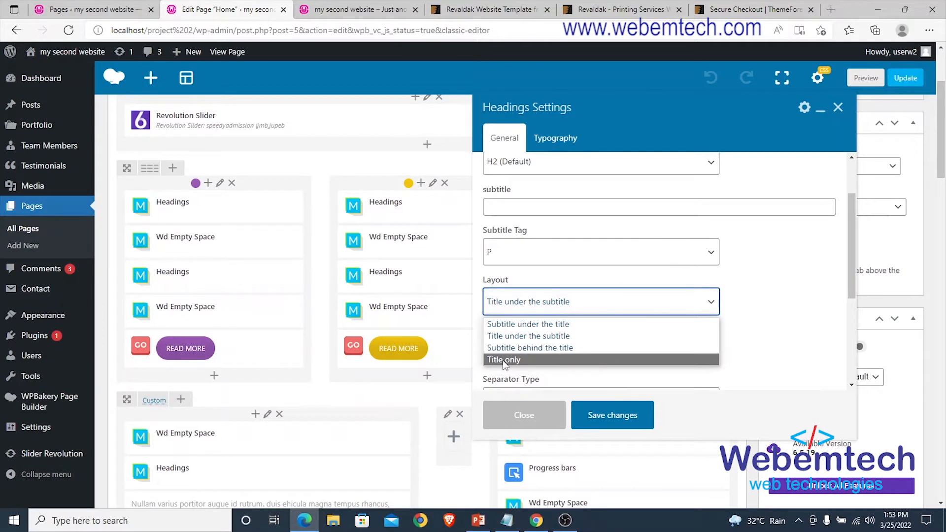
click(757, 270)
- Set the CSS Animation of the proprinting Services heading to Bounce In
scroll(658, 312, down, 2)
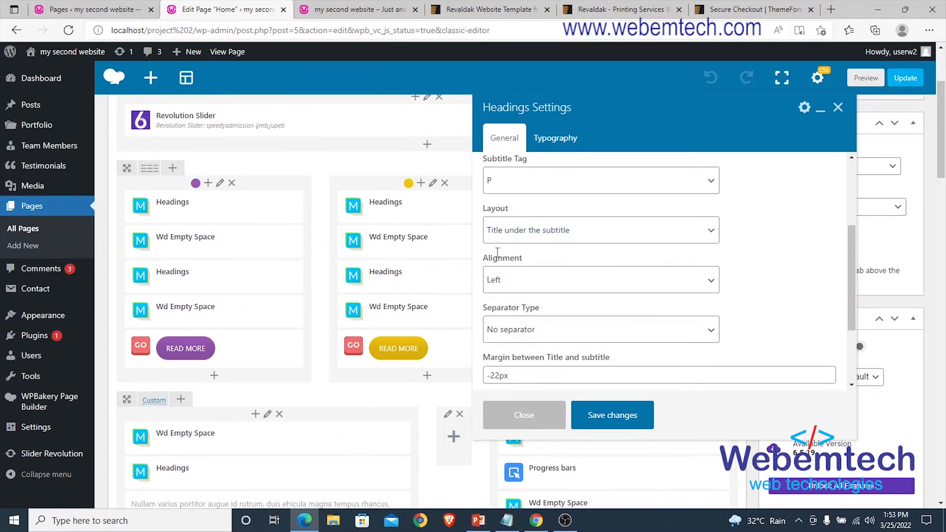
scroll(571, 283, down, 3)
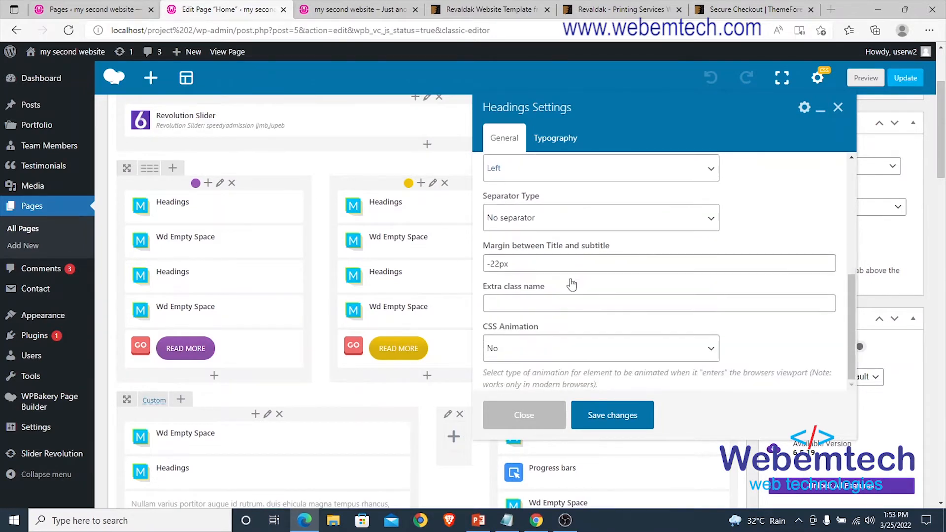
scroll(570, 278, down, 3)
scroll(569, 278, up, 2)
scroll(574, 282, down, 2)
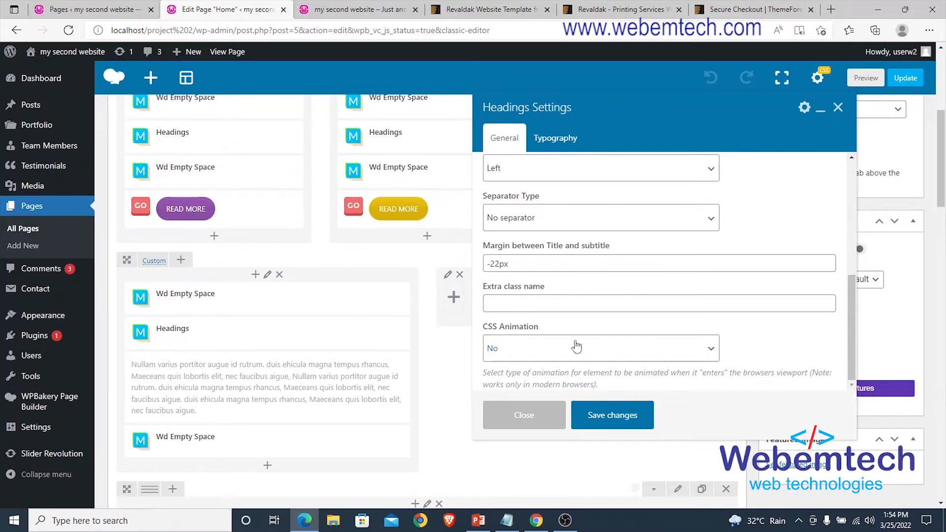
click(710, 348)
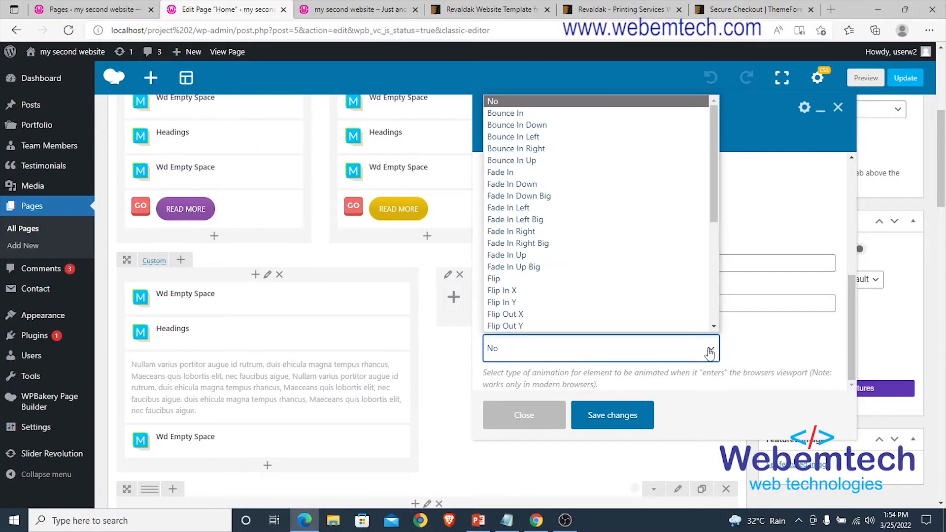
click(536, 114)
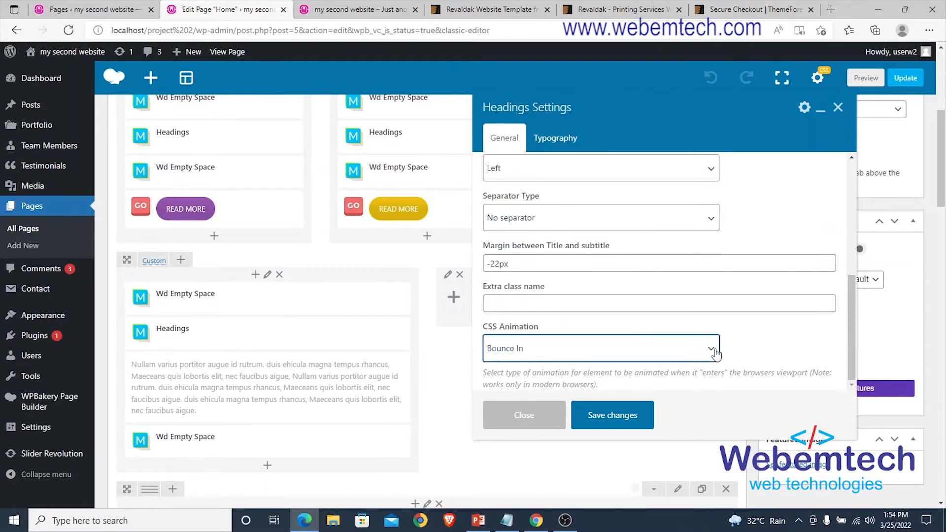
- Set the proprinting Services heading's CSS Animation back to No and save the heading's changes
click(711, 349)
scroll(567, 262, down, 5)
scroll(565, 260, up, 5)
click(518, 101)
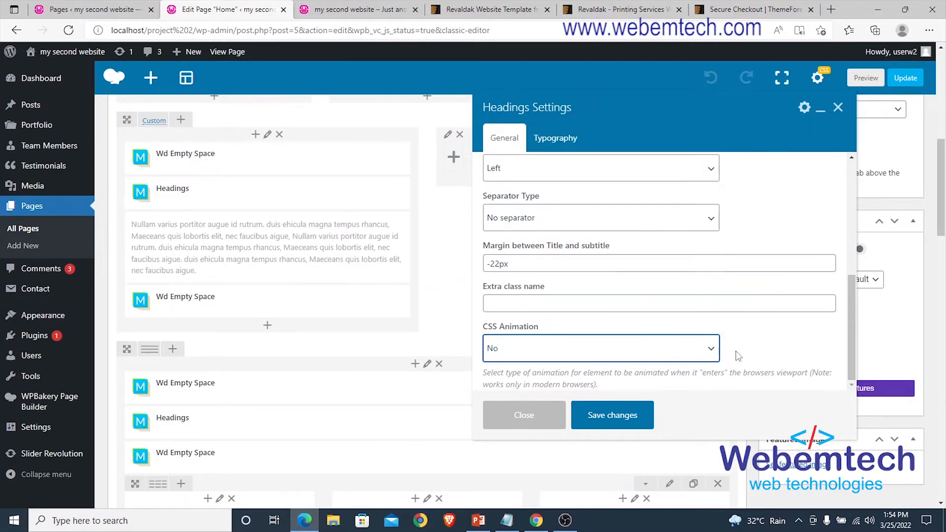
click(766, 347)
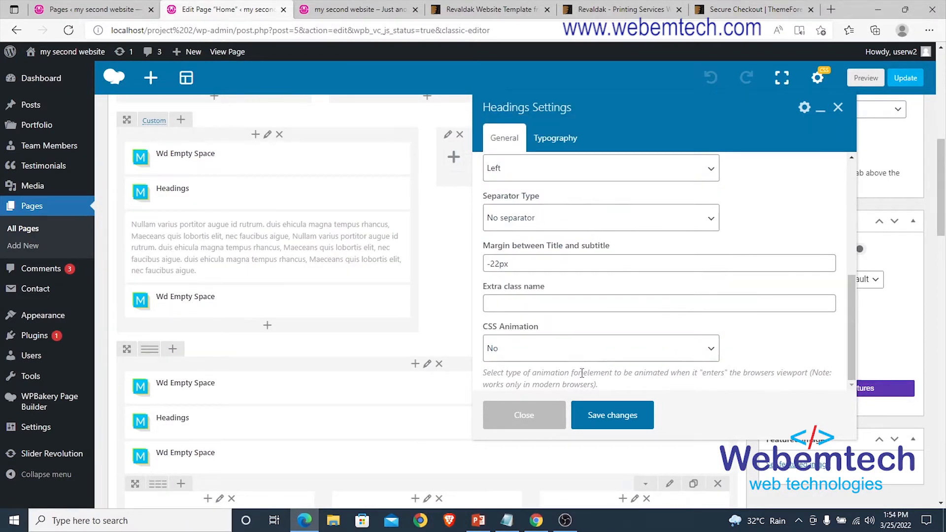
click(608, 415)
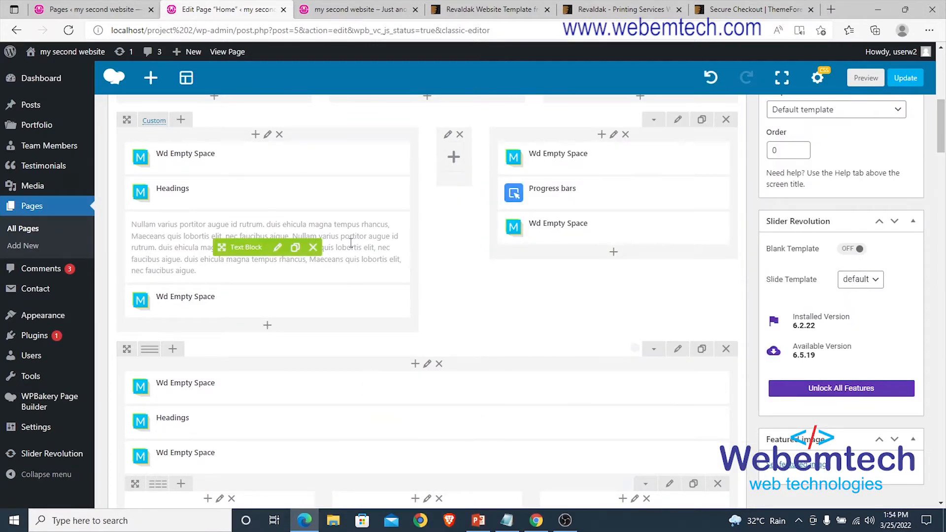
- Open the settings of the purple column's first Wd Empty Space, compare its heights with the live homepage spacing, and close them without saving
scroll(335, 236, up, 8)
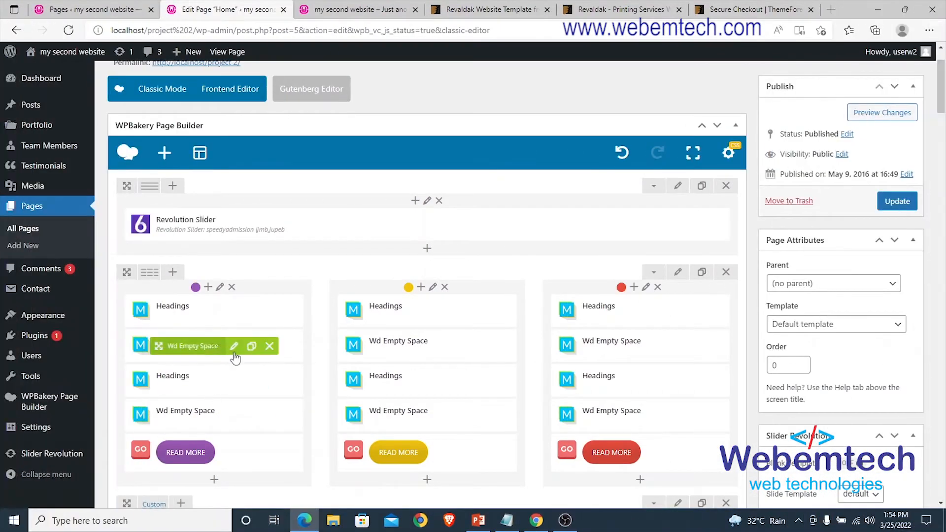
click(234, 351)
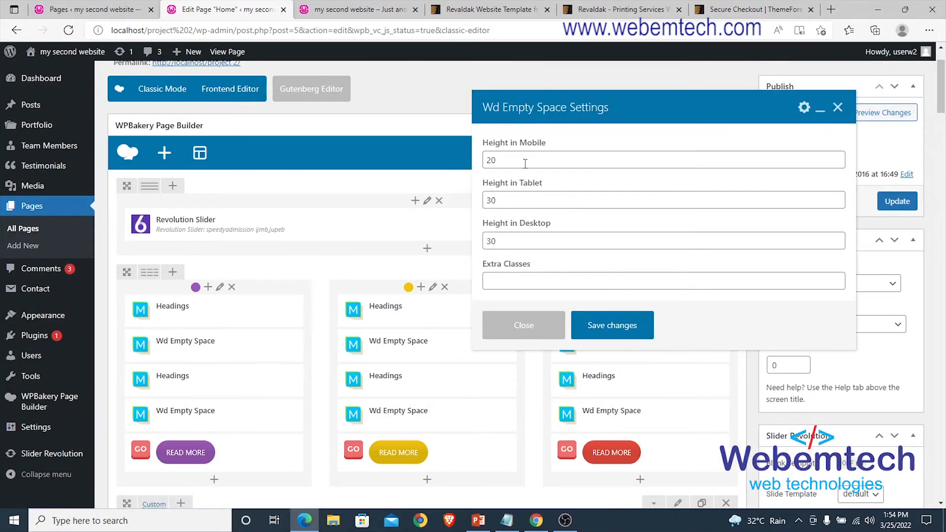
click(333, 13)
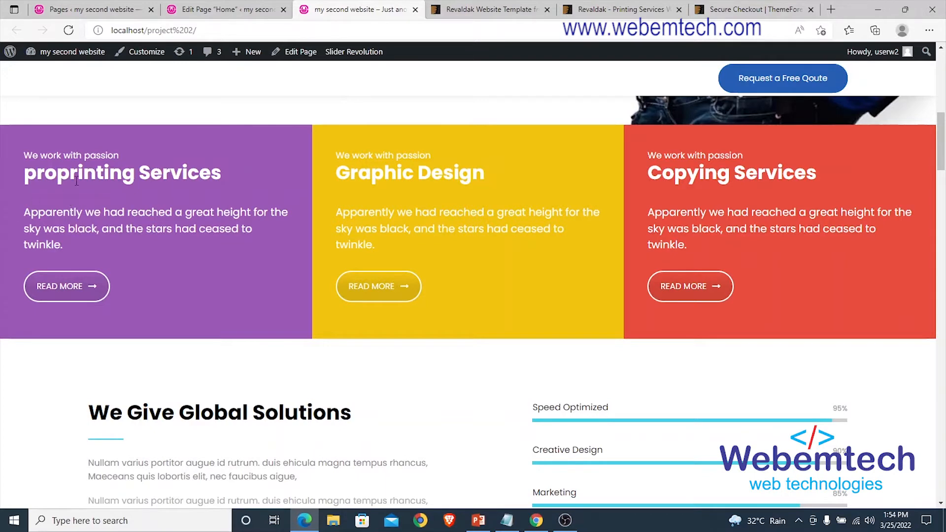
click(209, 9)
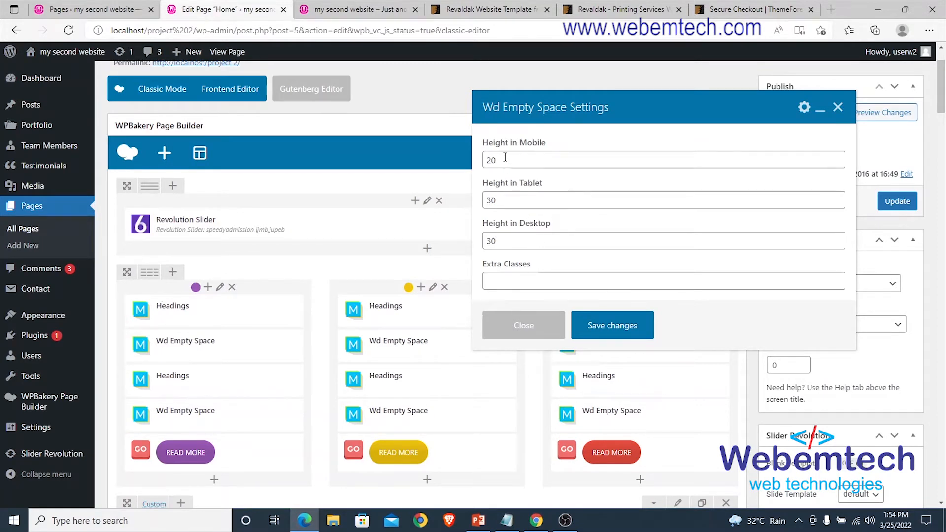
scroll(505, 219, down, 5)
scroll(505, 219, up, 3)
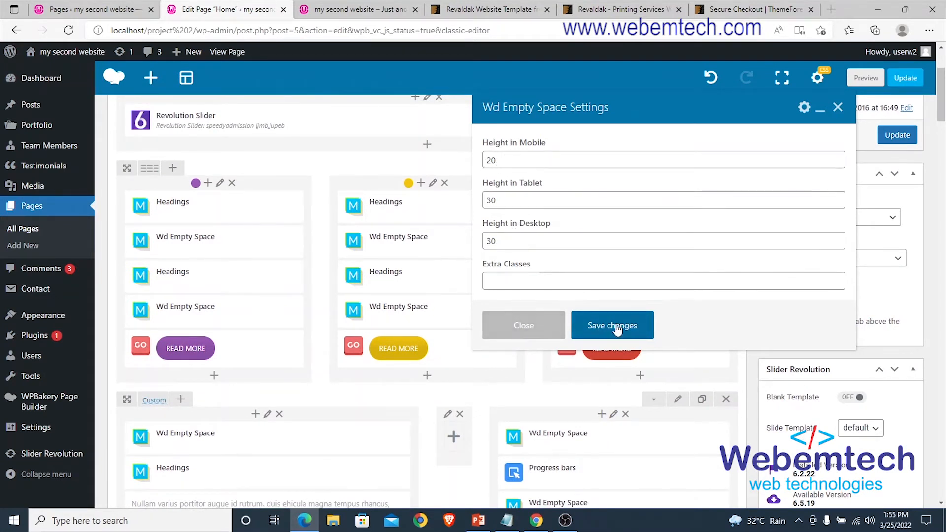
click(526, 325)
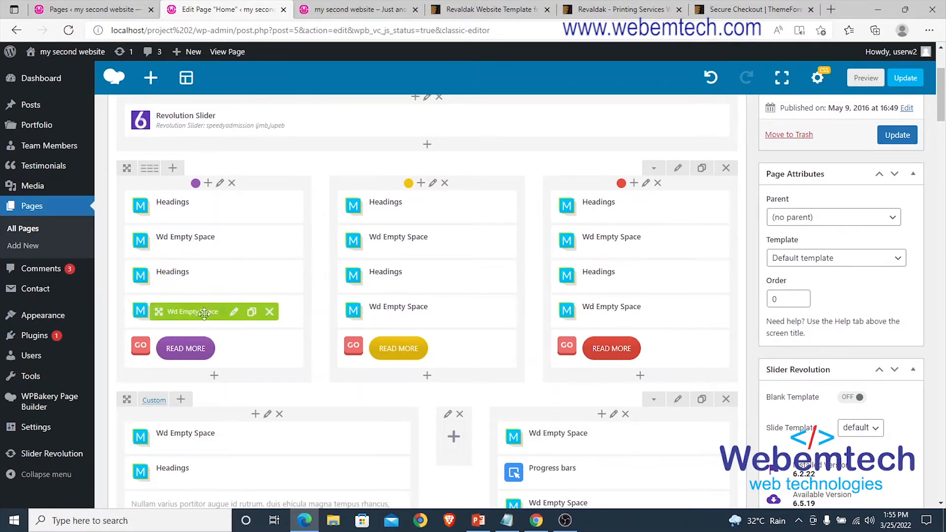
- Compare the title of the purple column's second Headings element with the paragraph on the live homepage, and save the element's settings
key(ctrl+Tab)
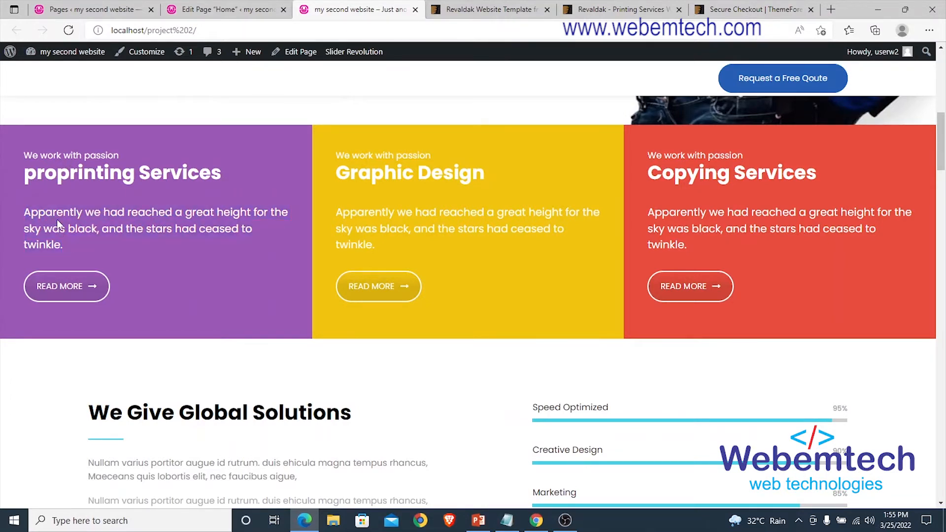
click(218, 10)
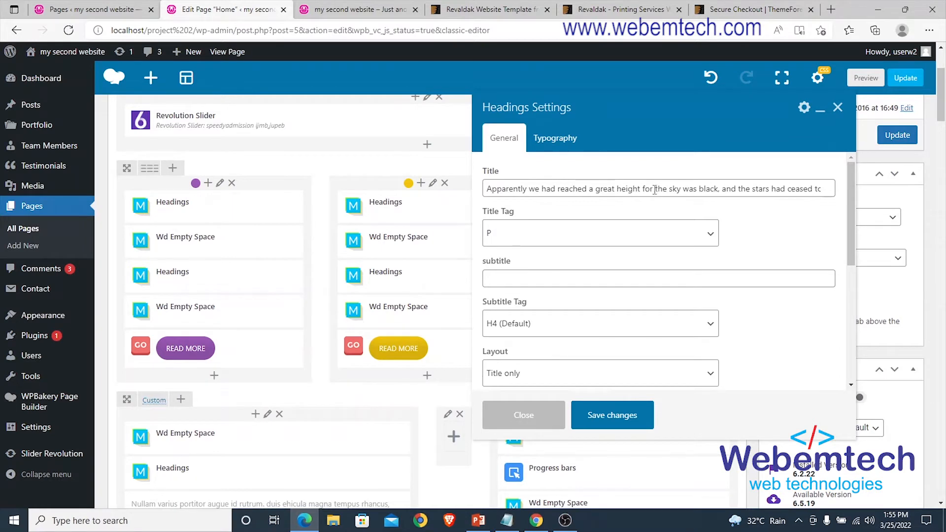
click(360, 9)
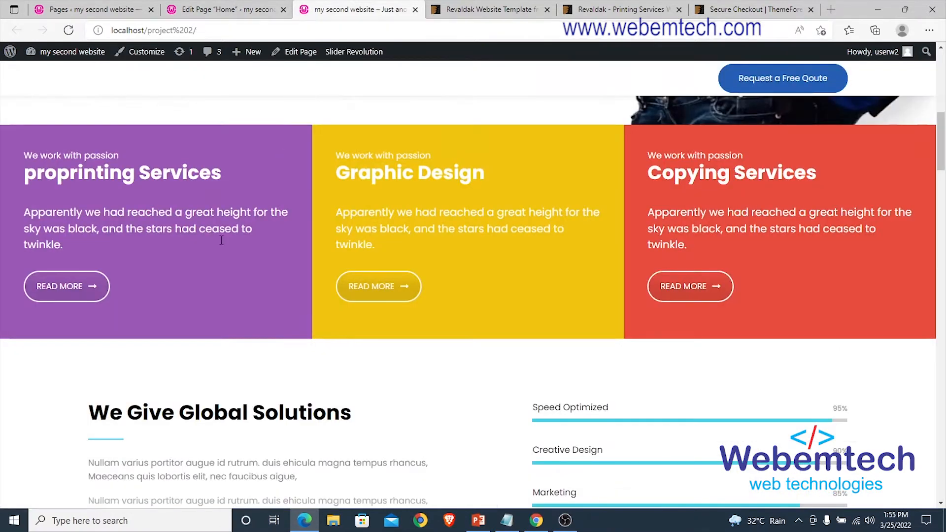
double_click(198, 212)
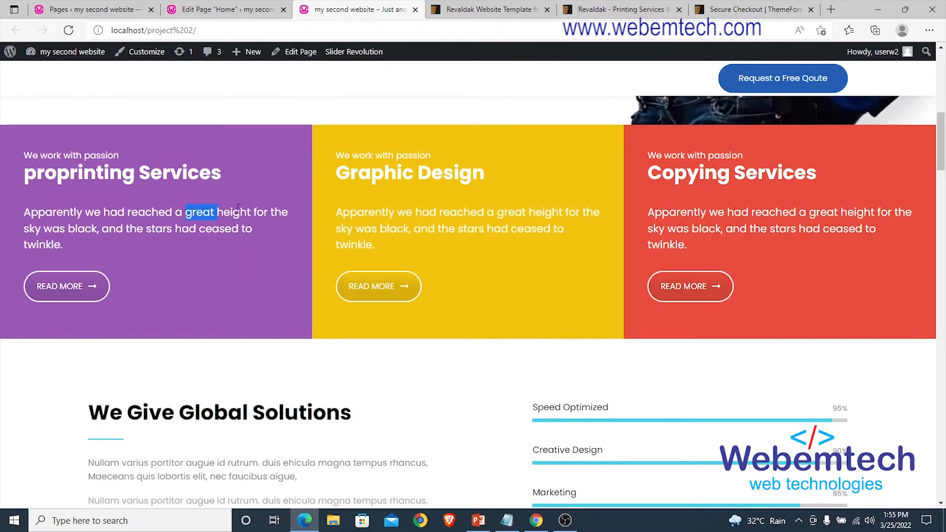
drag(277, 214, 288, 213)
click(216, 9)
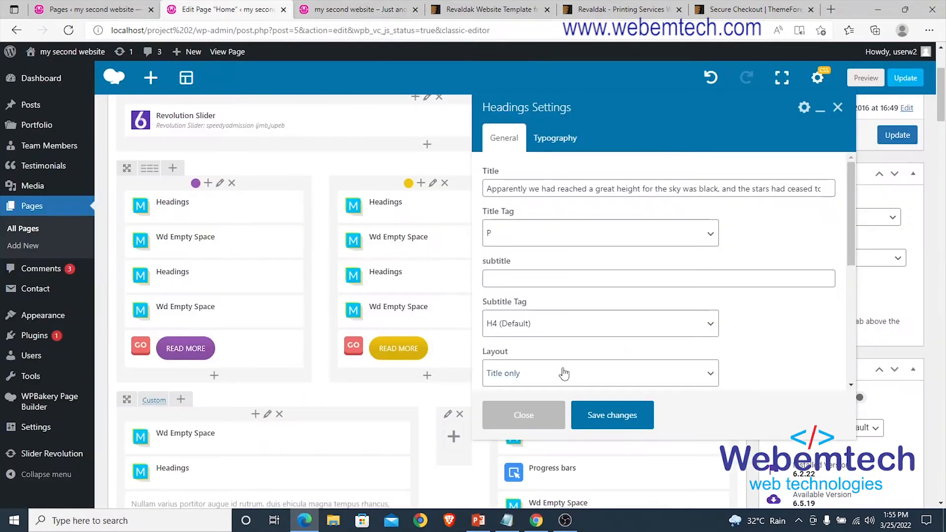
drag(534, 191, 624, 196)
click(755, 233)
scroll(619, 315, down, 4)
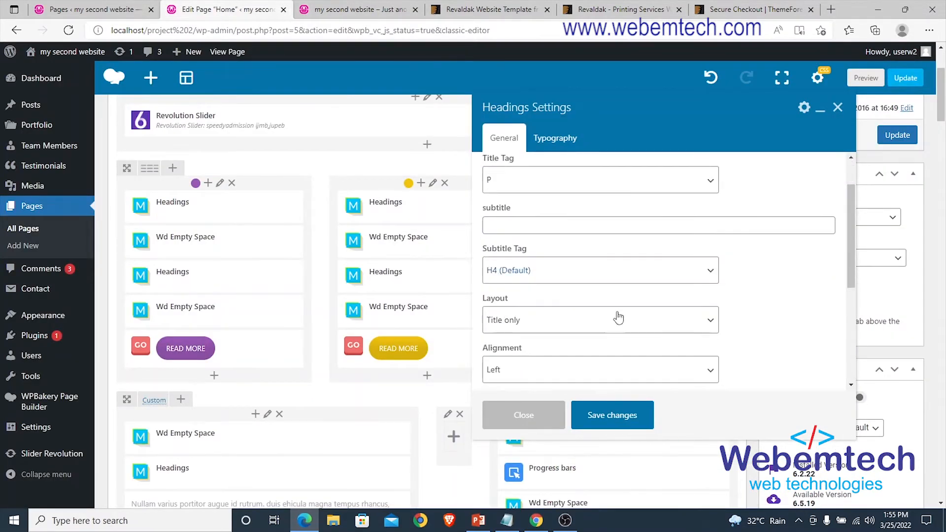
click(611, 415)
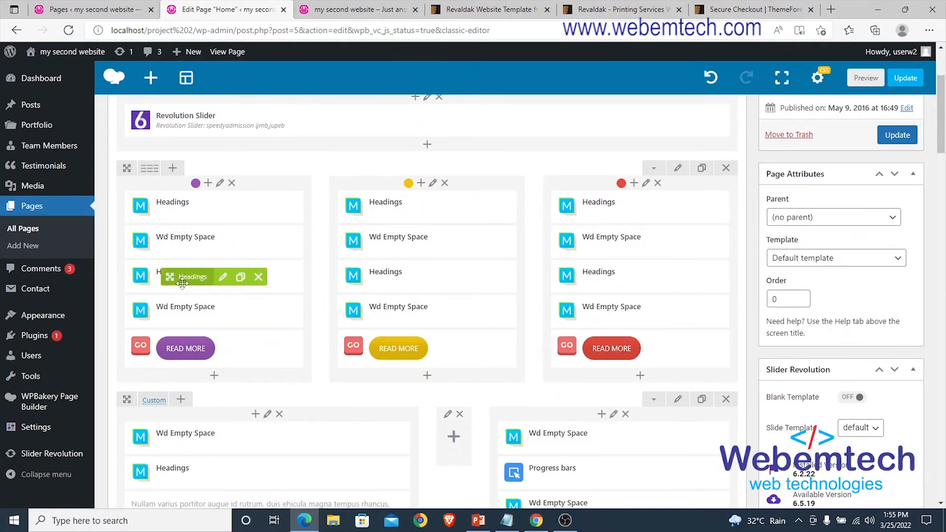
- Check the height settings of the purple column's second Wd Empty Space against the gap above the live READ MORE button, and close them
mouse_move(173, 339)
mouse_move(233, 319)
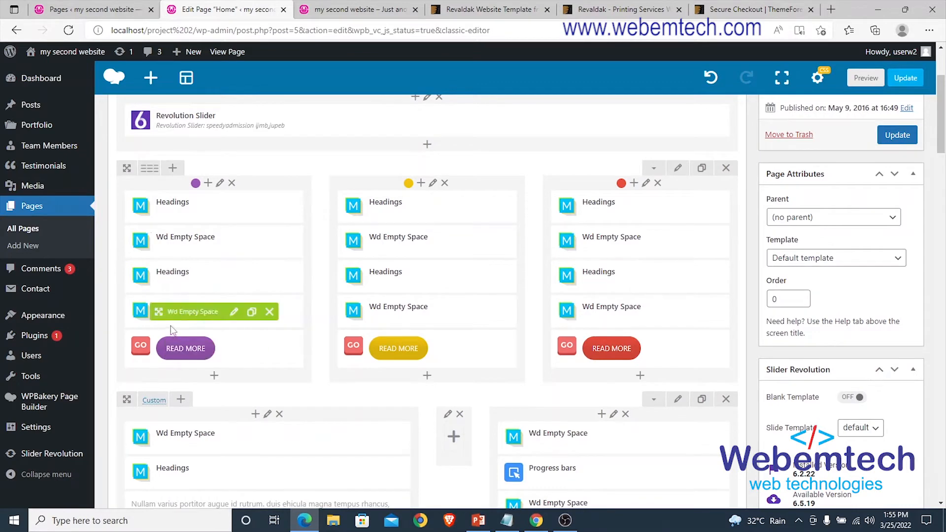
click(234, 315)
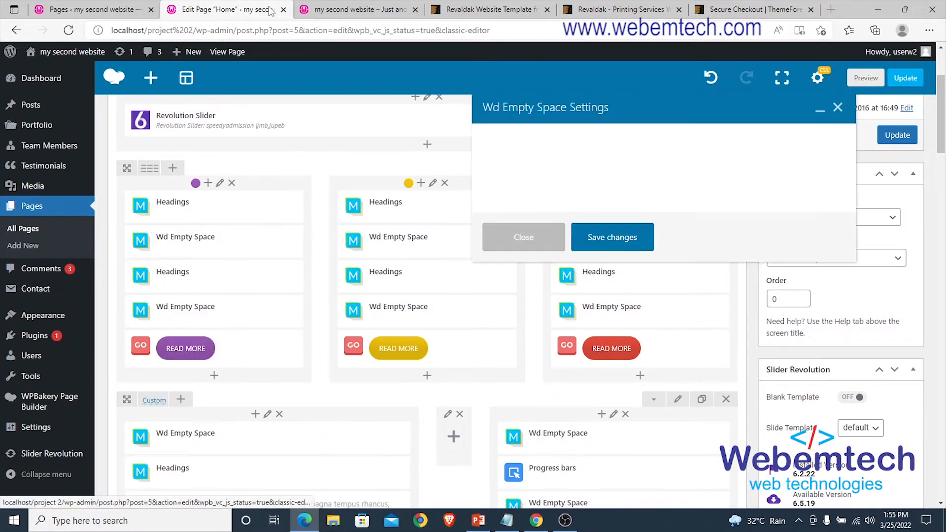
click(355, 10)
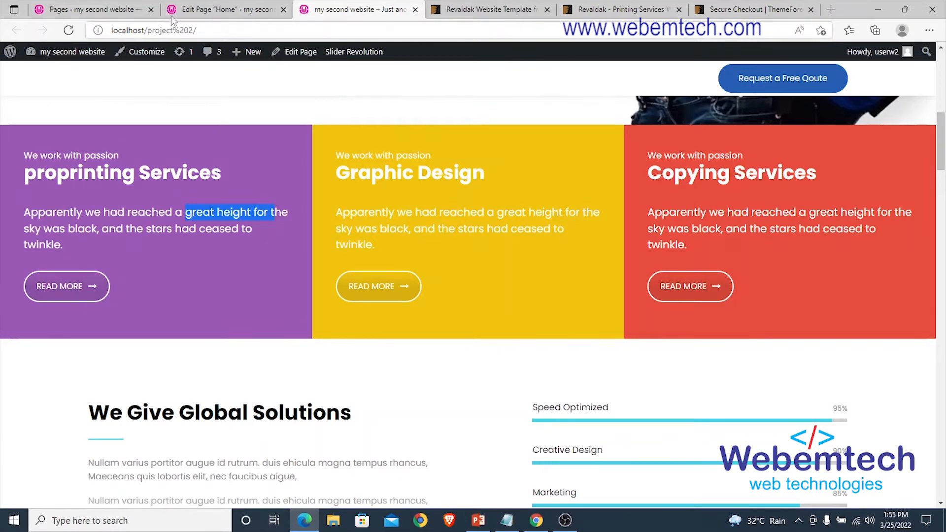
click(222, 10)
key(Tab)
key(Tab)
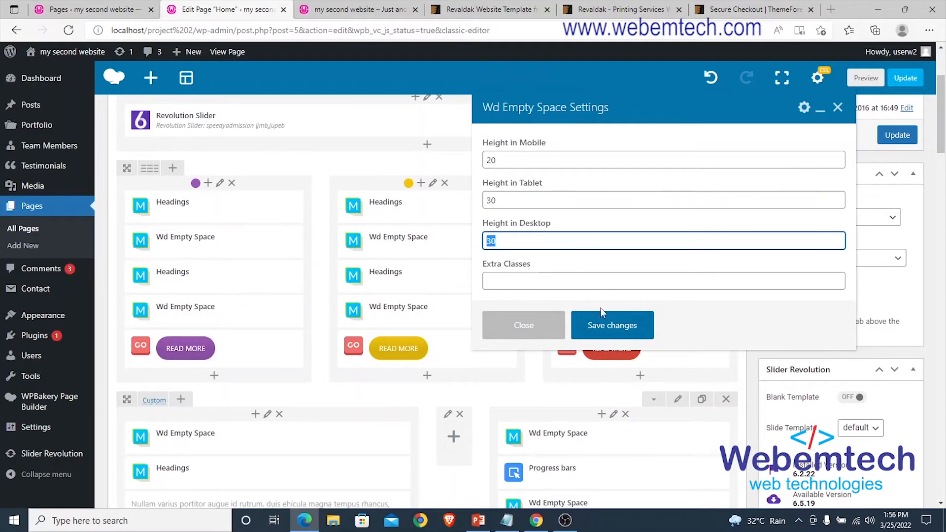
click(547, 329)
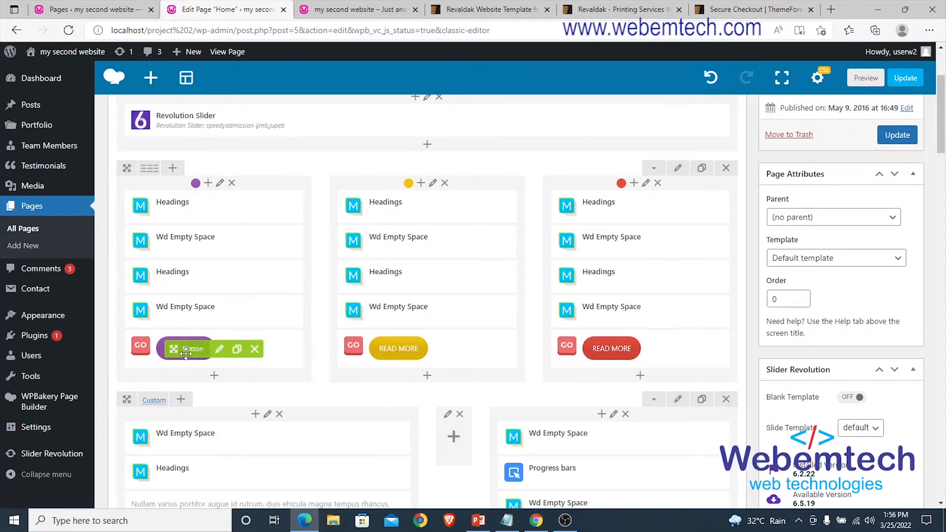
- Link the purple column's READ MORE button to the existing Portfolio Layla Style page
click(218, 350)
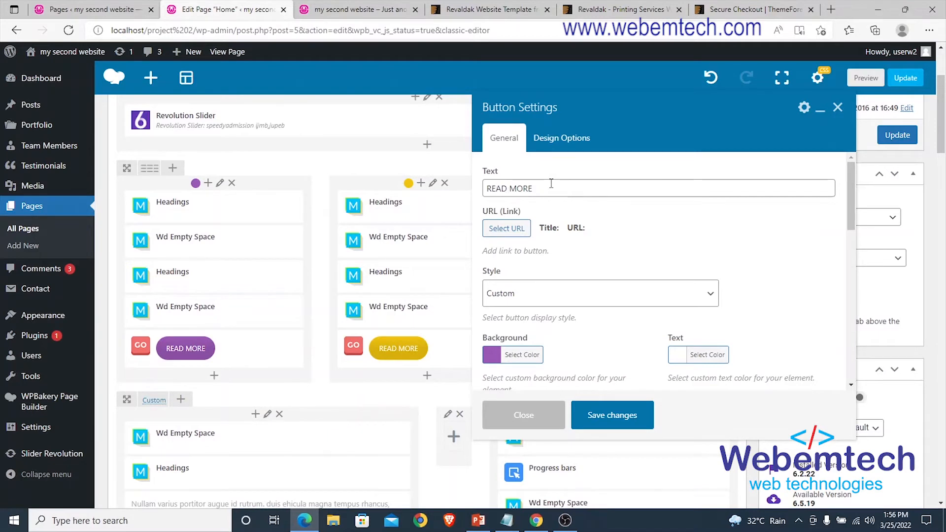
click(507, 230)
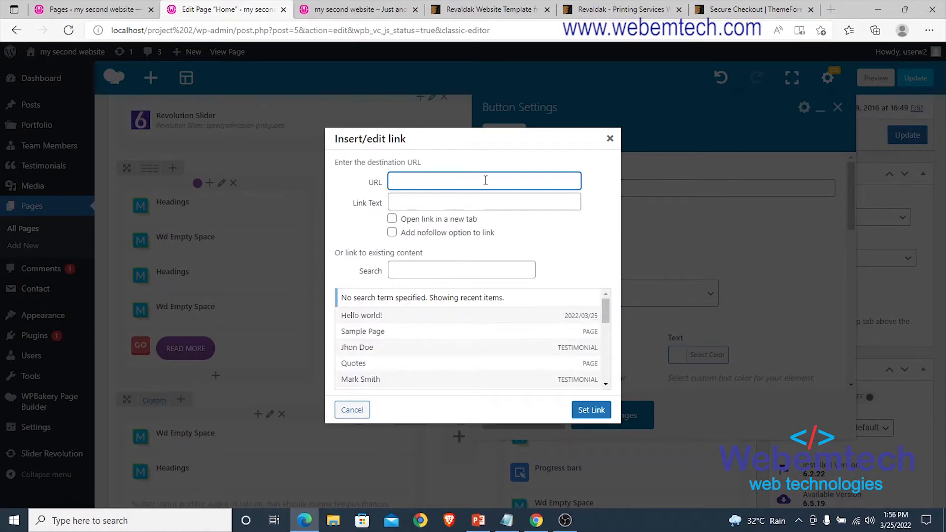
scroll(452, 340, down, 5)
scroll(393, 353, down, 2)
scroll(393, 352, up, 3)
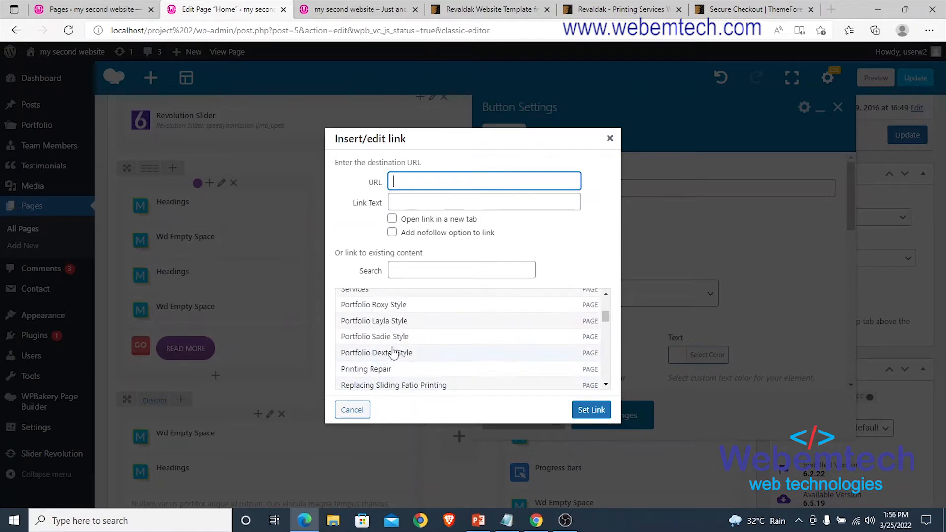
click(391, 322)
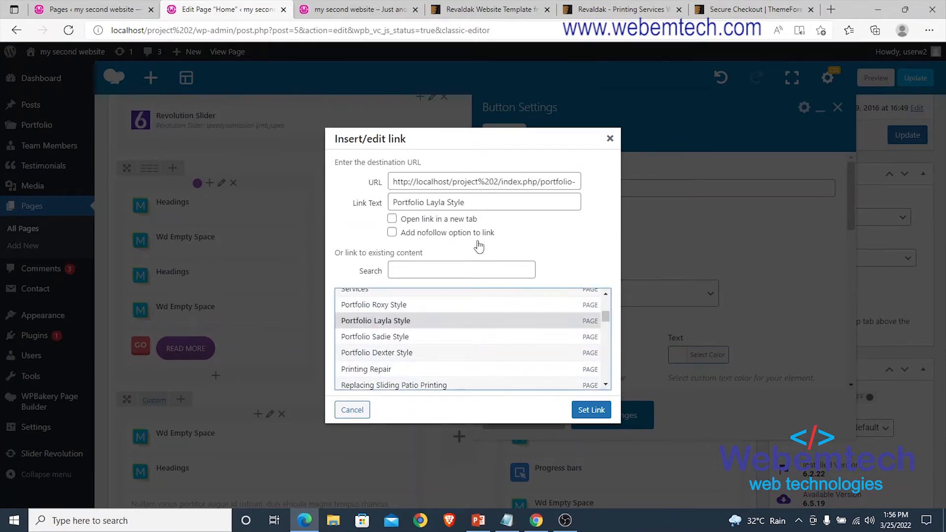
key(Return)
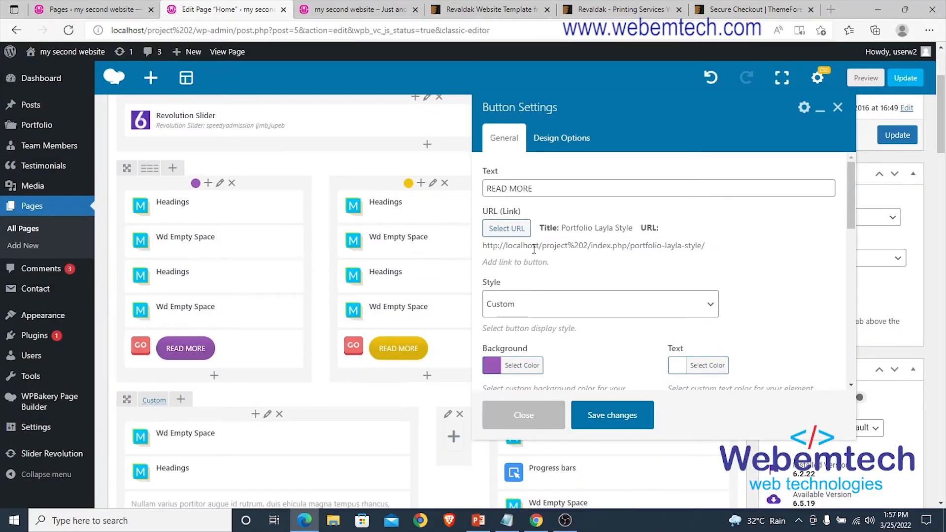
- Review the purple READ MORE button's link, style, colours, shape, animation and extra class settings
drag(523, 249, 710, 228)
click(635, 279)
scroll(634, 280, down, 1)
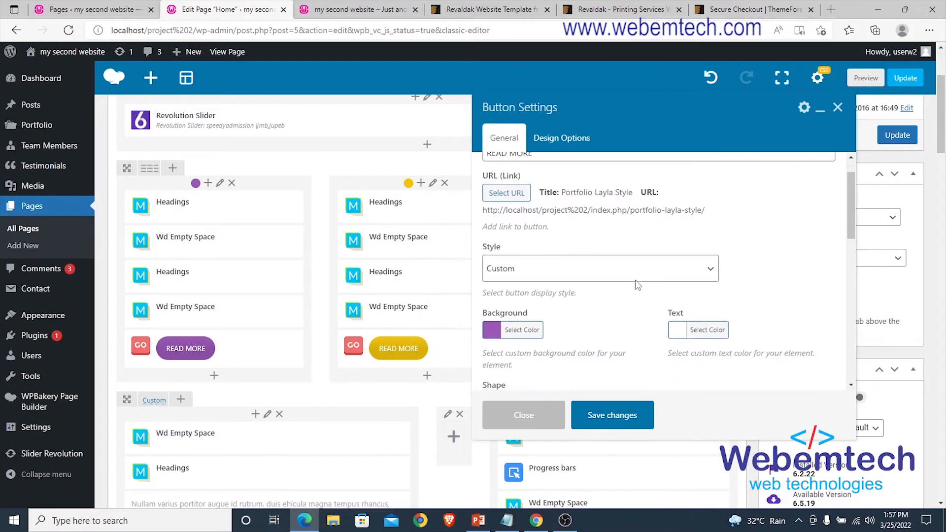
scroll(620, 282, down, 1)
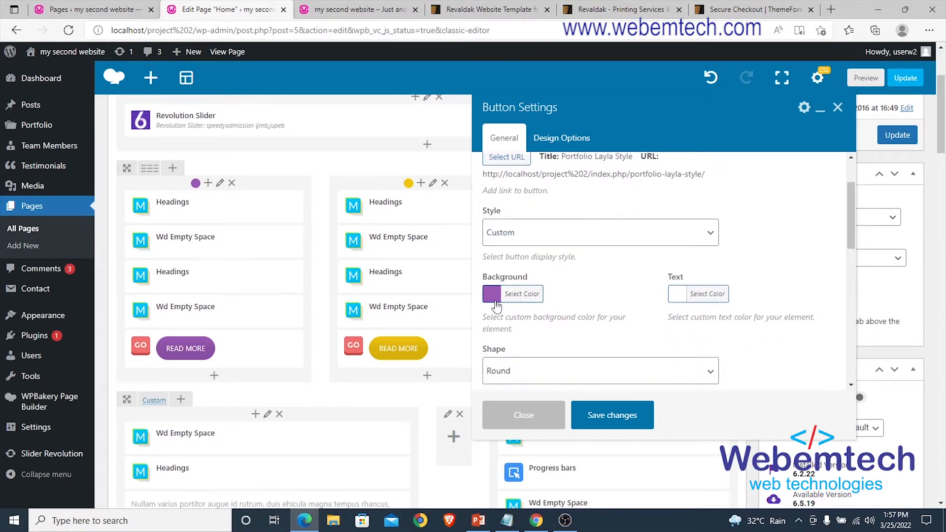
mouse_move(170, 351)
scroll(569, 298, down, 3)
scroll(569, 298, down, 10)
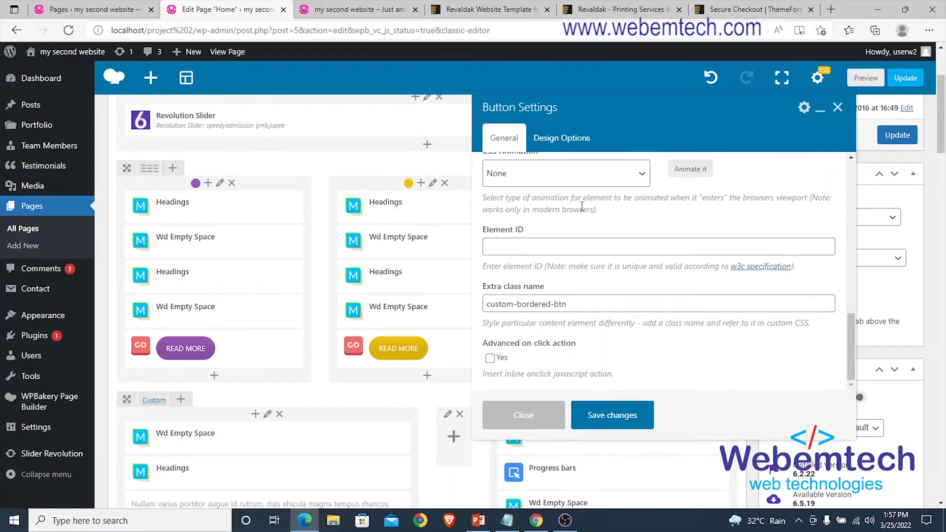
scroll(604, 264, up, 12)
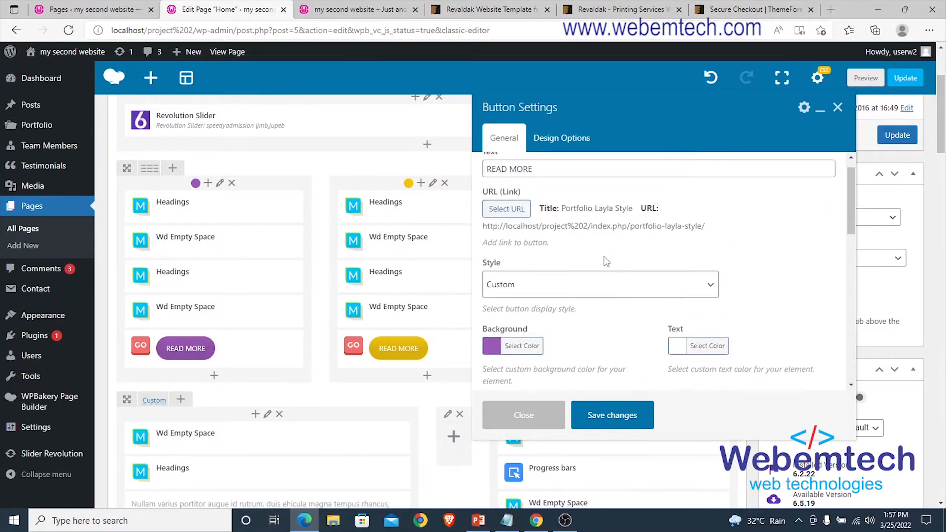
- Review the purple READ MORE button's general settings and its CSS box, border and background design options, and close the settings
scroll(606, 261, up, 3)
scroll(606, 261, down, 5)
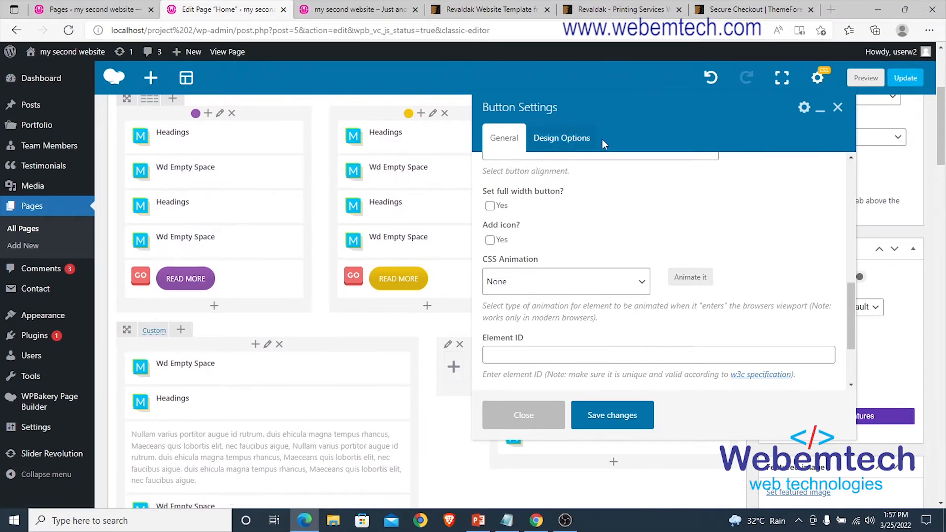
click(555, 140)
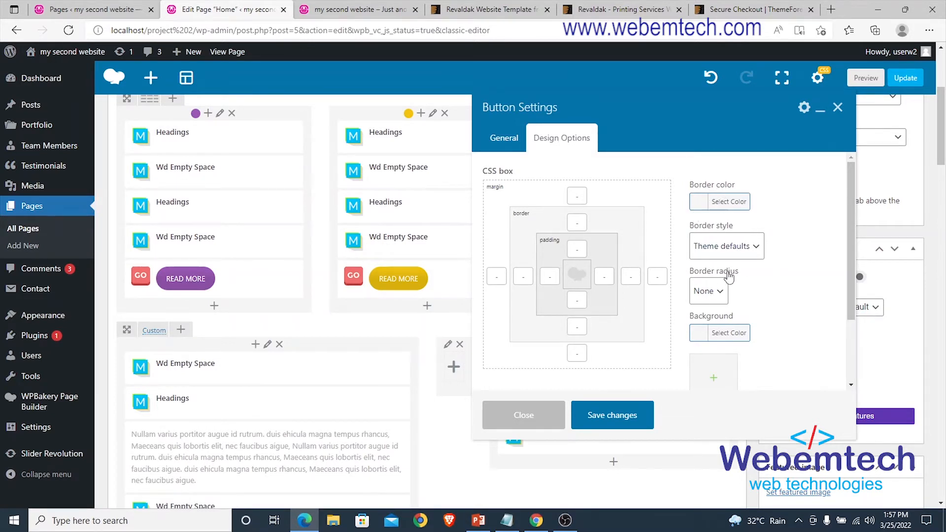
scroll(724, 287, down, 2)
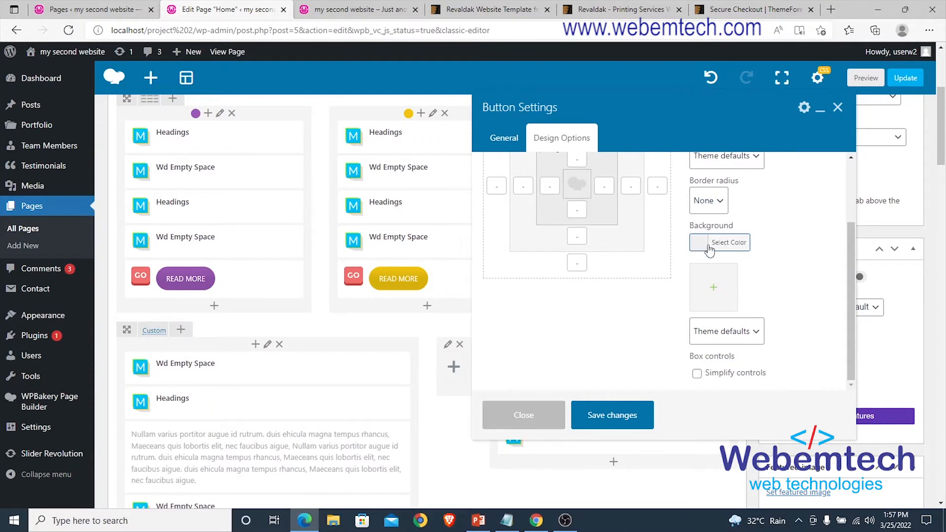
scroll(705, 243, up, 2)
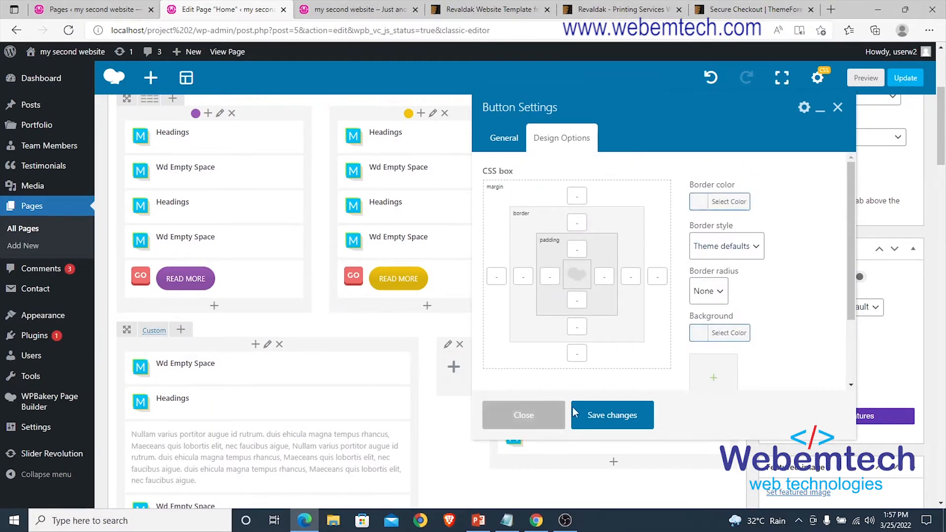
click(504, 138)
scroll(620, 308, down, 2)
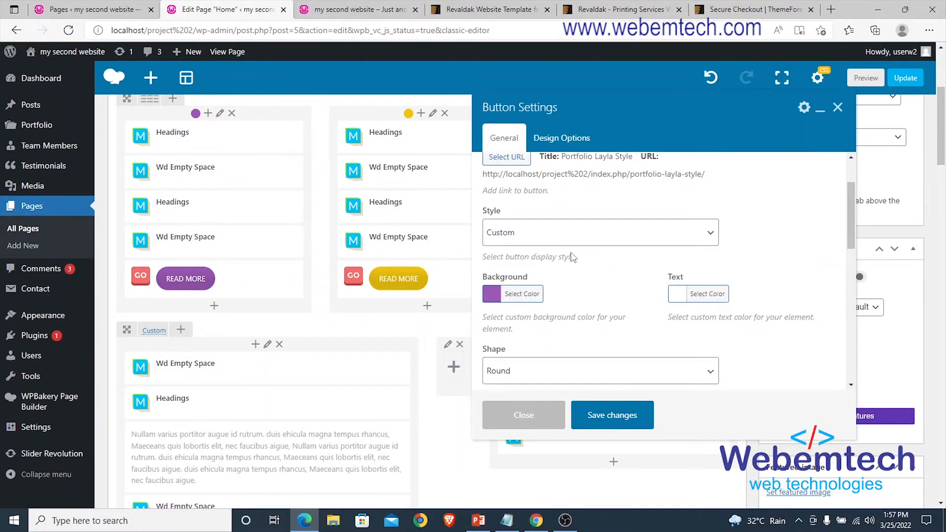
click(542, 419)
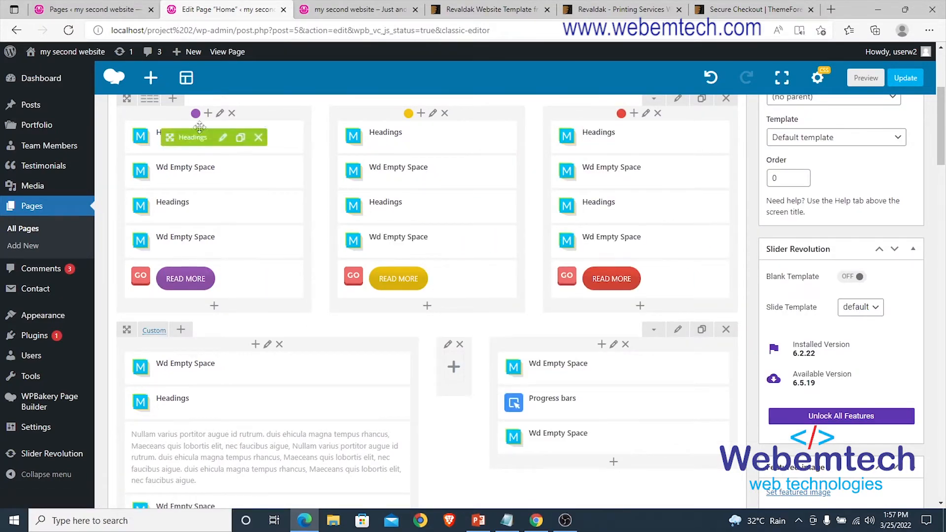
- Update the Home page to publish the edits made to the purple column
scroll(228, 186, up, 3)
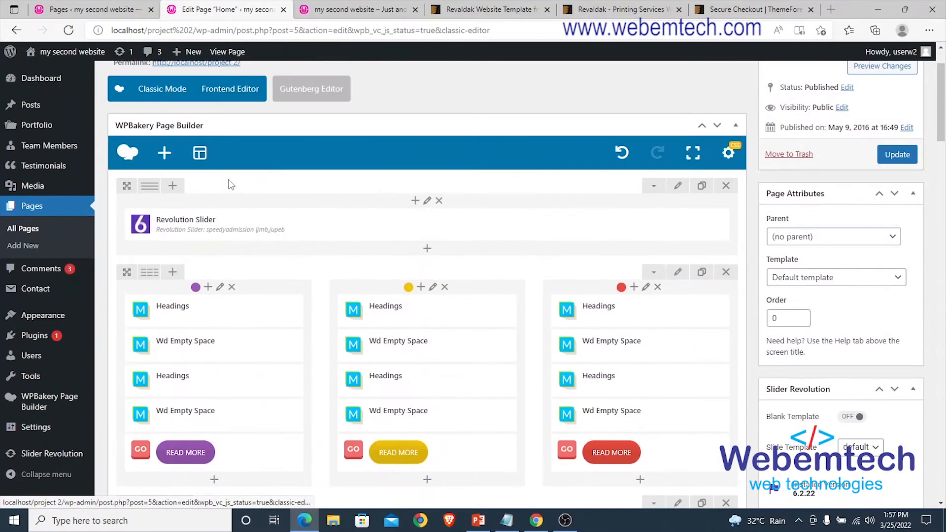
scroll(210, 285, down, 3)
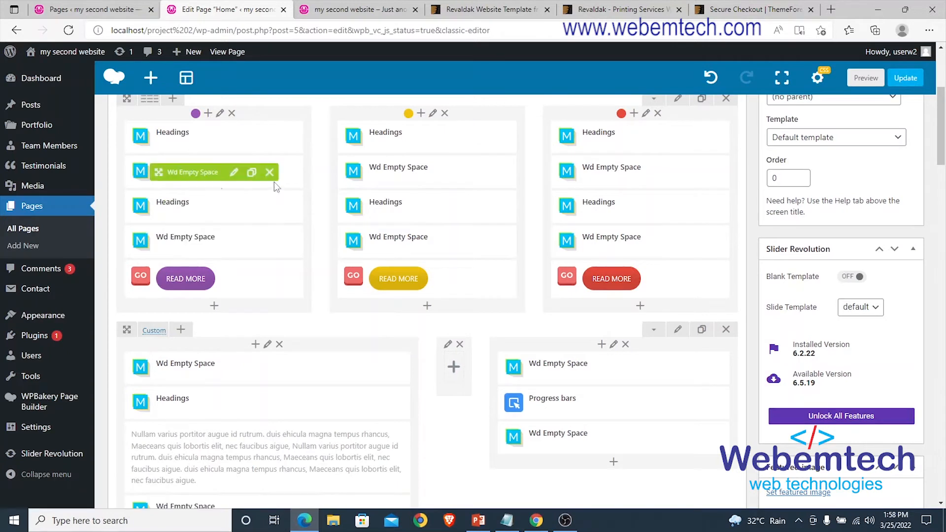
click(901, 84)
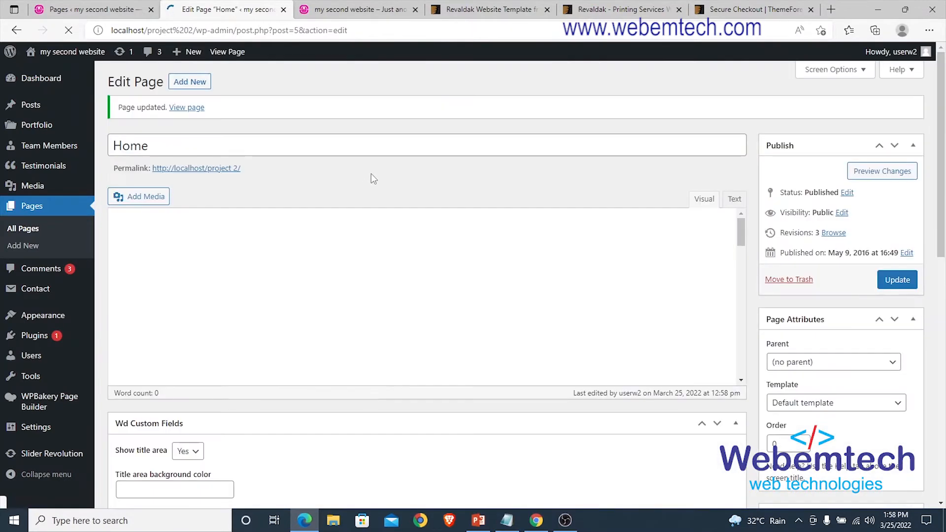
- Reload the live homepage, compare the proprinting Services box's heading with the Graphic Design box, and return to the matching columns in the page editor
click(341, 11)
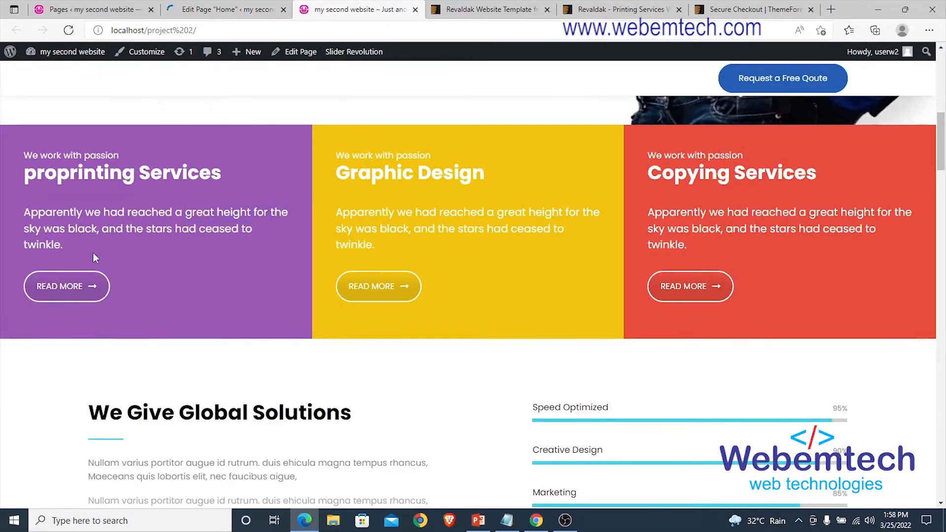
click(73, 52)
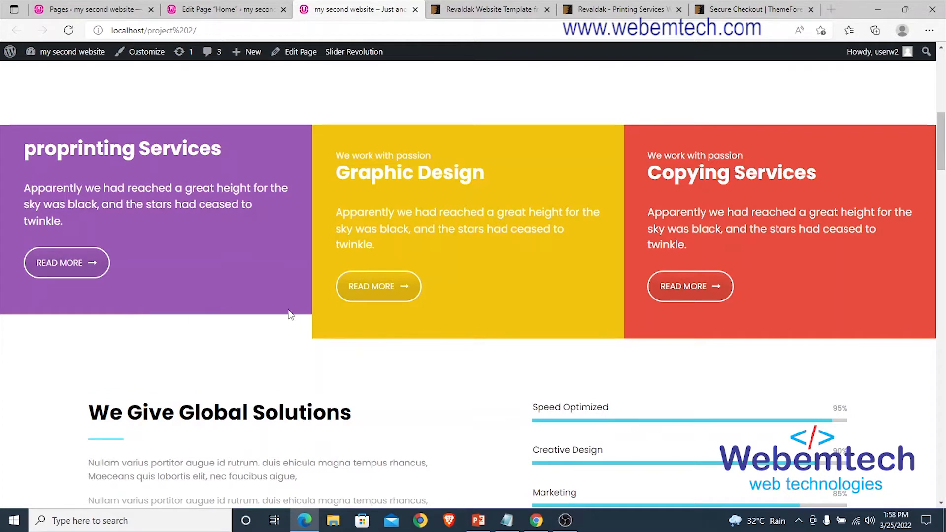
drag(432, 157, 329, 157)
click(69, 133)
click(220, 9)
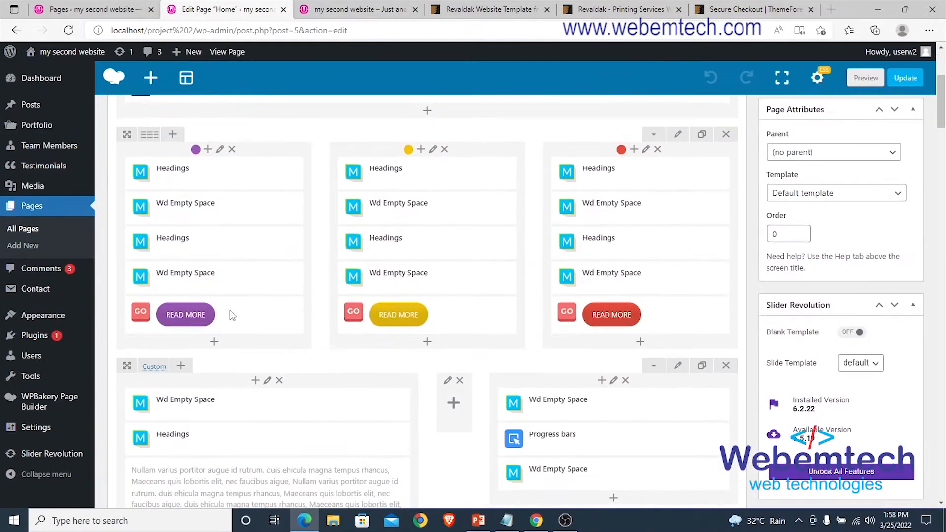
mouse_move(201, 258)
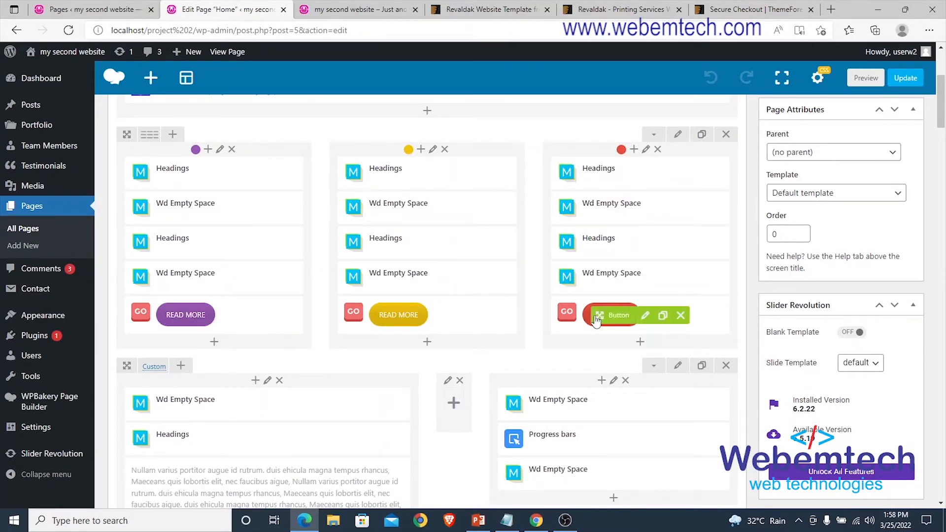
scroll(380, 231, up, 2)
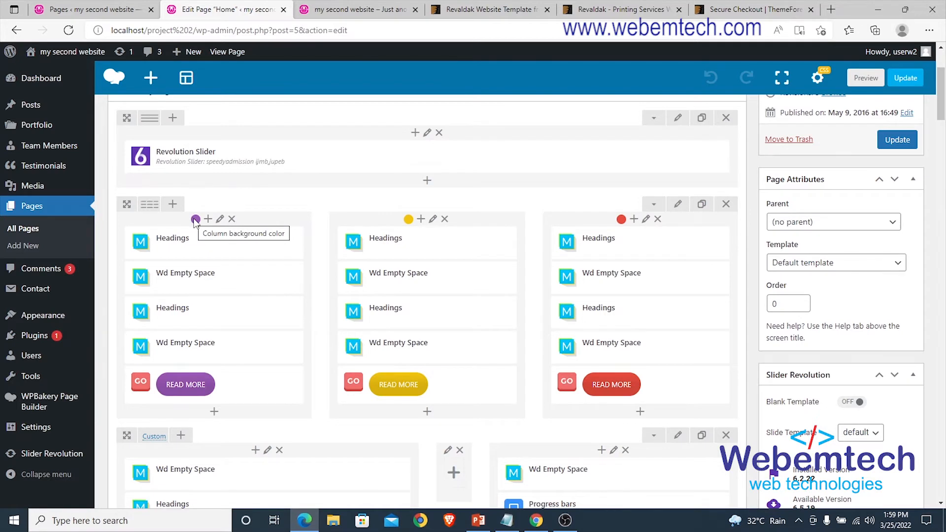
- Open the purple column's settings and review its video background, parallax and CSS animation options, keeping parallax at None
click(220, 221)
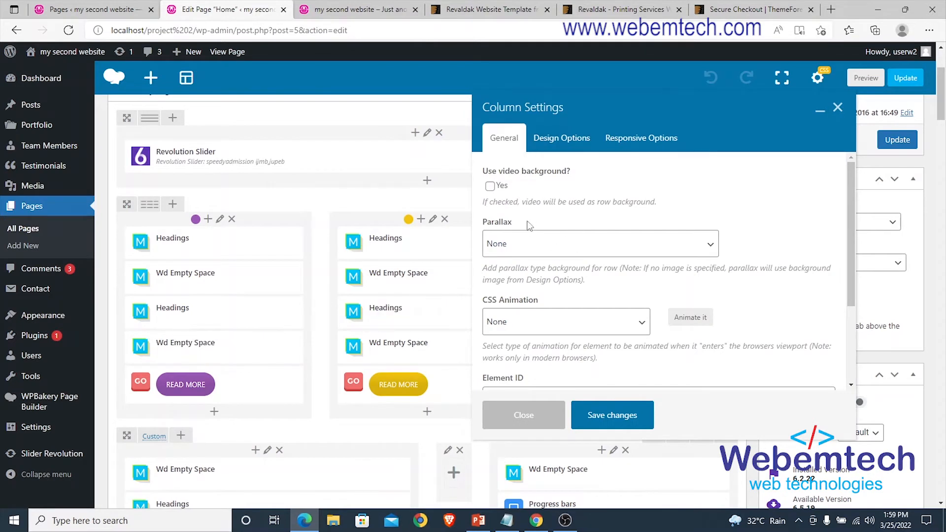
click(494, 252)
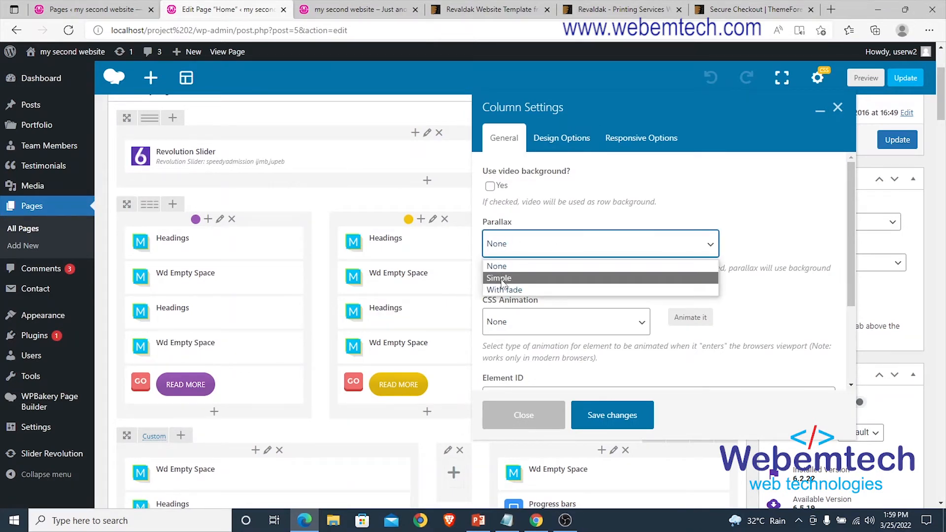
click(497, 266)
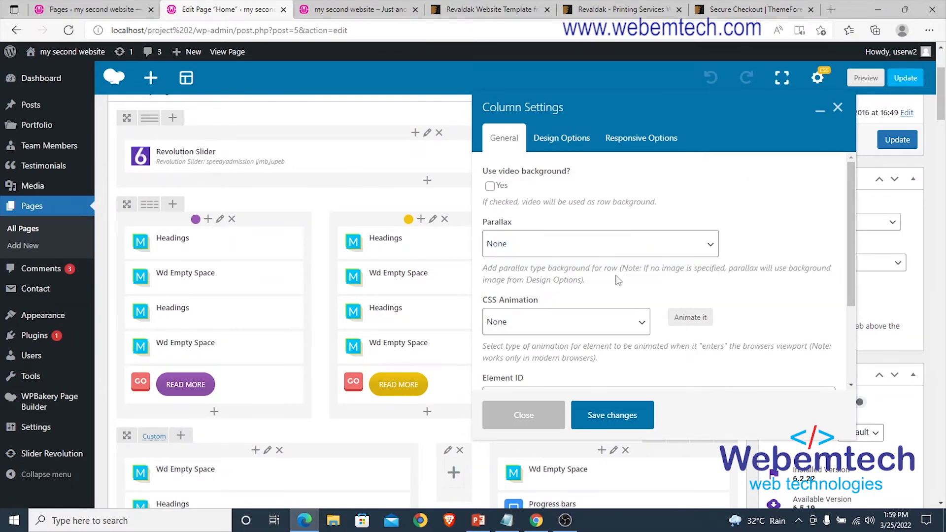
scroll(622, 272, down, 3)
scroll(600, 219, up, 6)
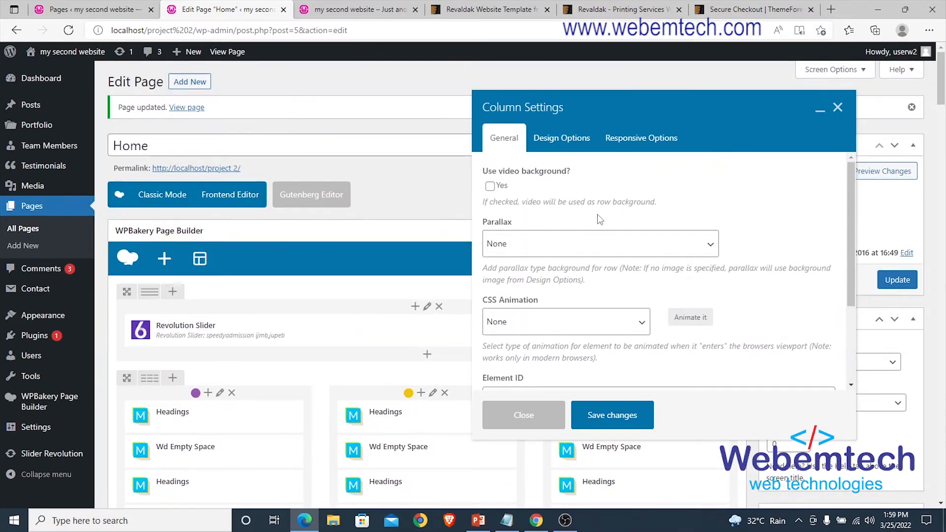
- Compare the purple column's padding, border and background design options with the proprinting Services box on the live homepage
click(582, 147)
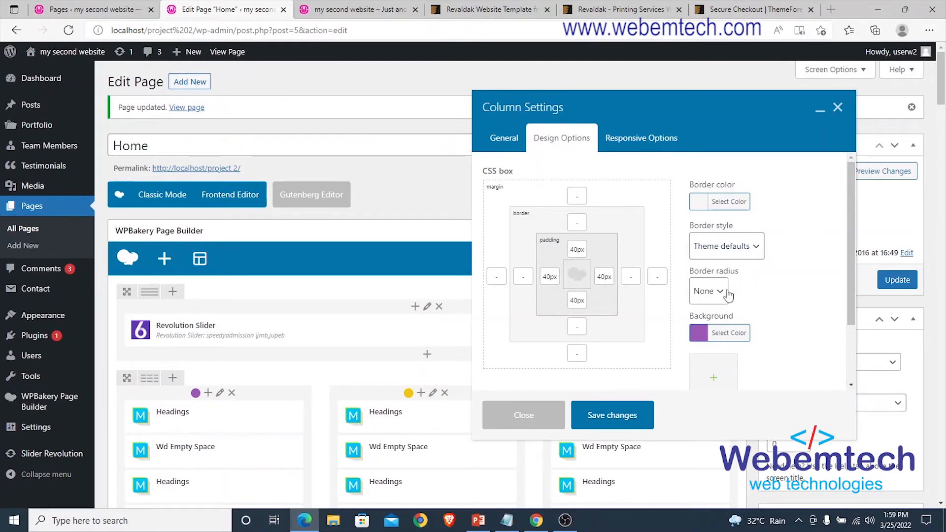
scroll(721, 295, down, 2)
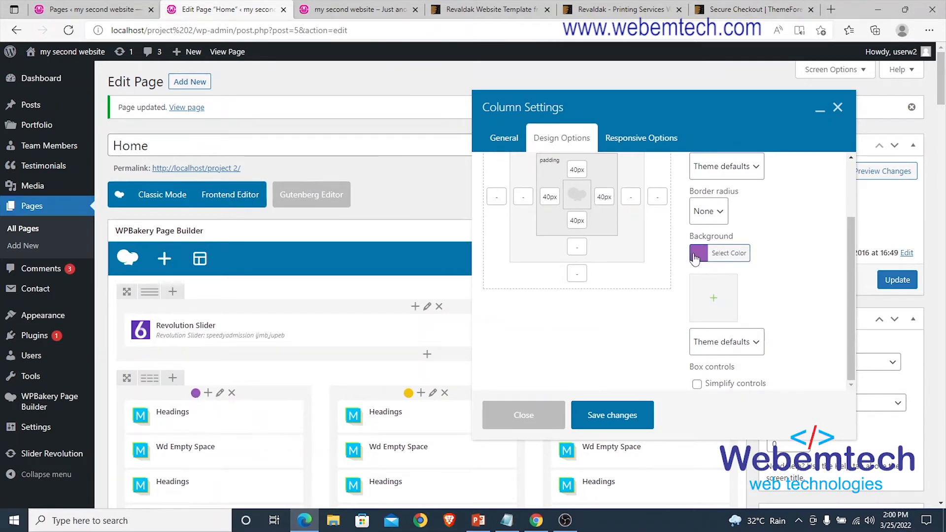
scroll(719, 281, down, 3)
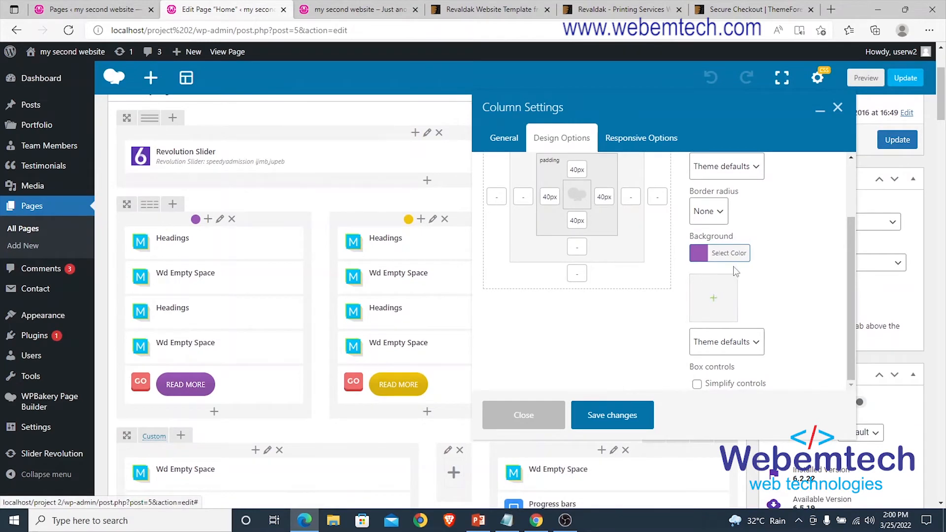
click(315, 10)
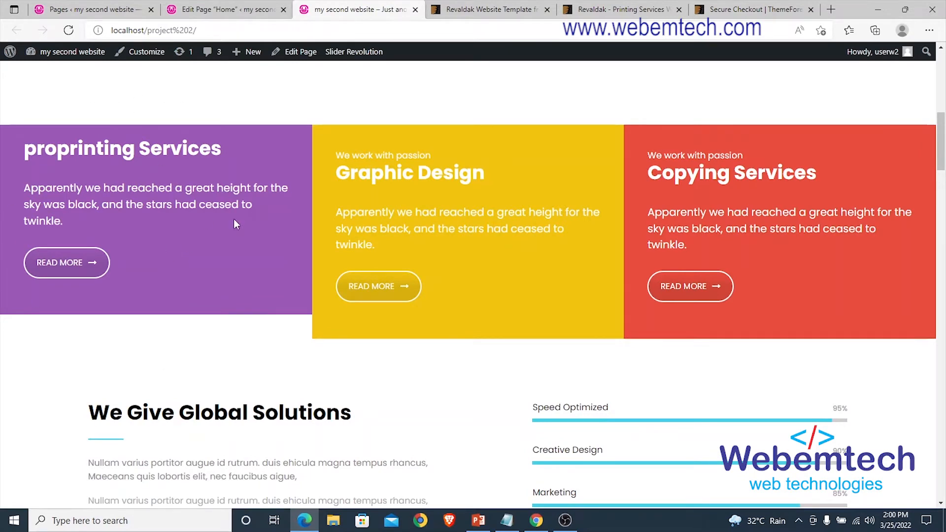
click(202, 9)
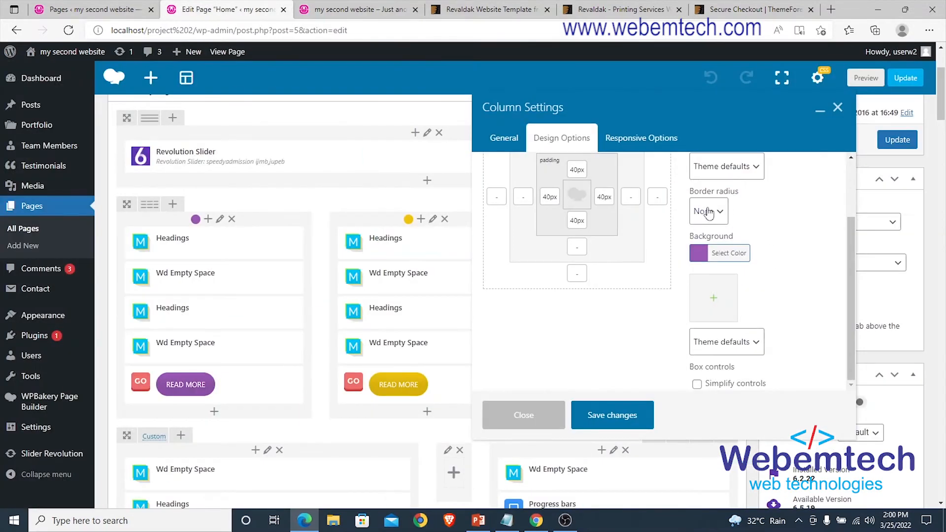
click(354, 8)
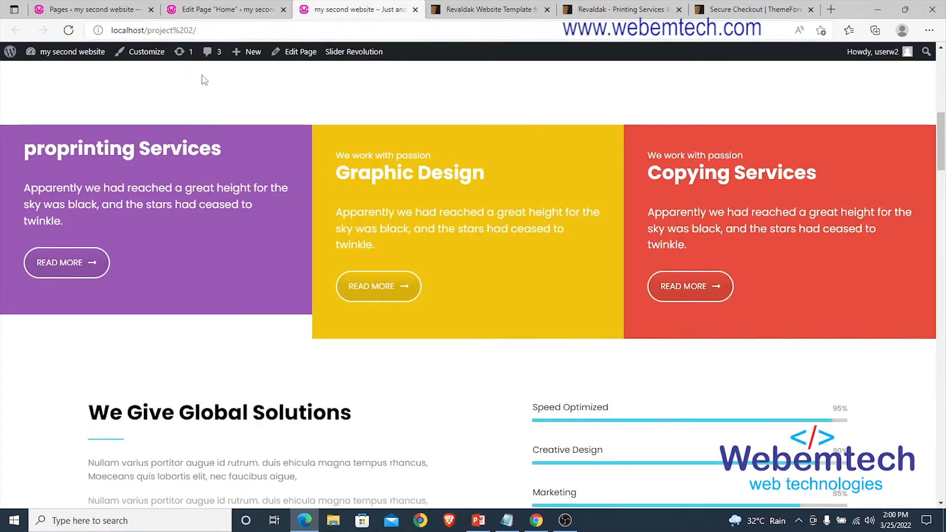
click(212, 11)
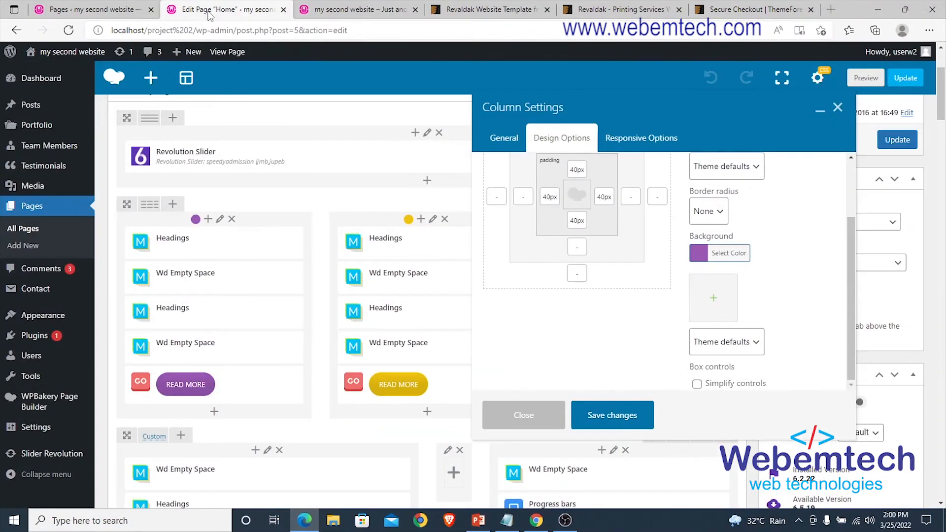
- Check the purple column's width choices and responsive options per device, and close the column settings
click(631, 144)
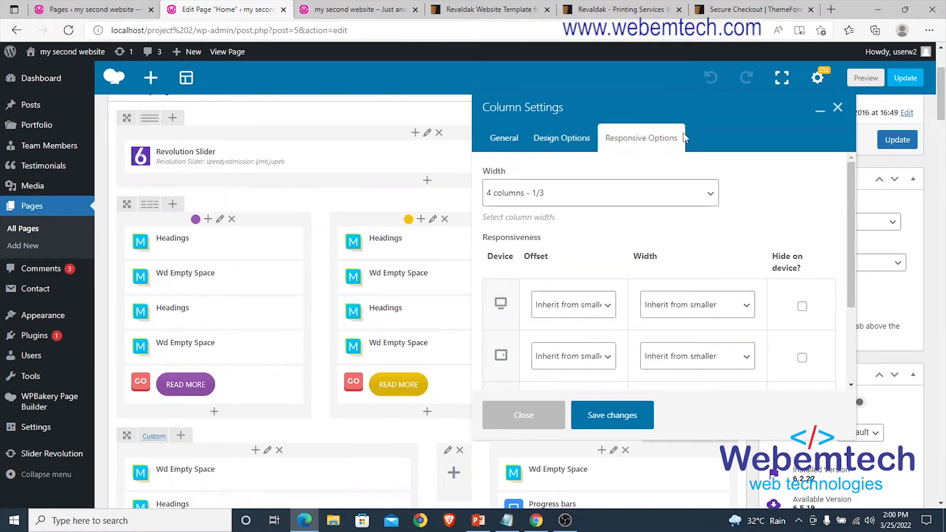
click(710, 196)
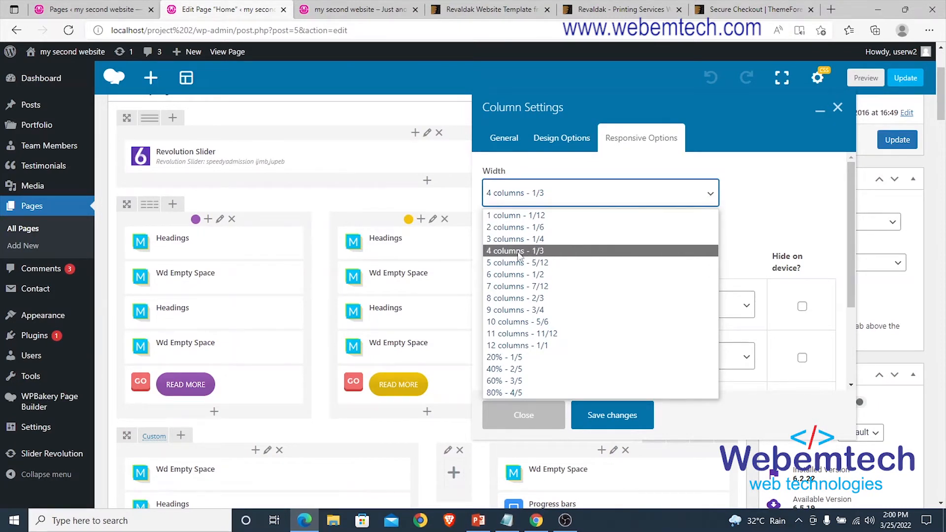
click(736, 228)
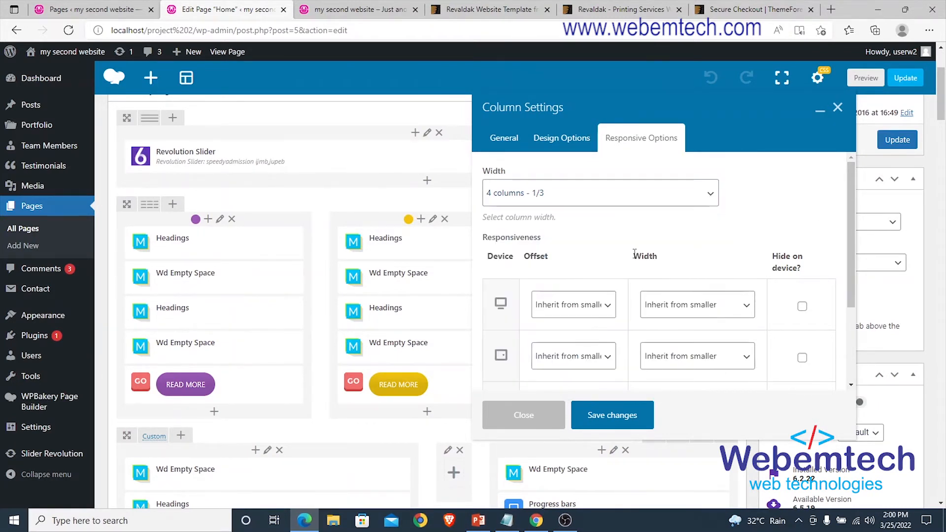
scroll(544, 257, down, 2)
scroll(544, 258, up, 2)
click(522, 416)
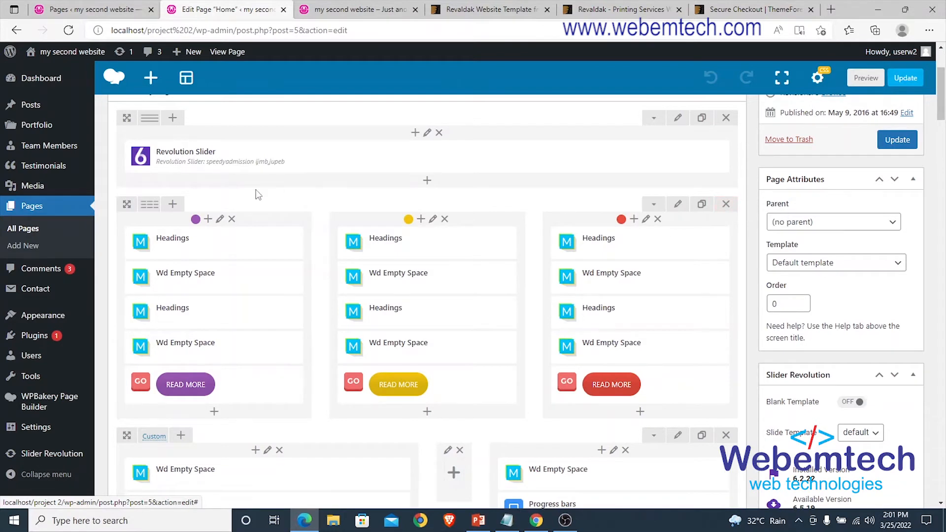
- Set the three-column row's background colour to green #26a837, save the row settings and update the Home page
click(679, 204)
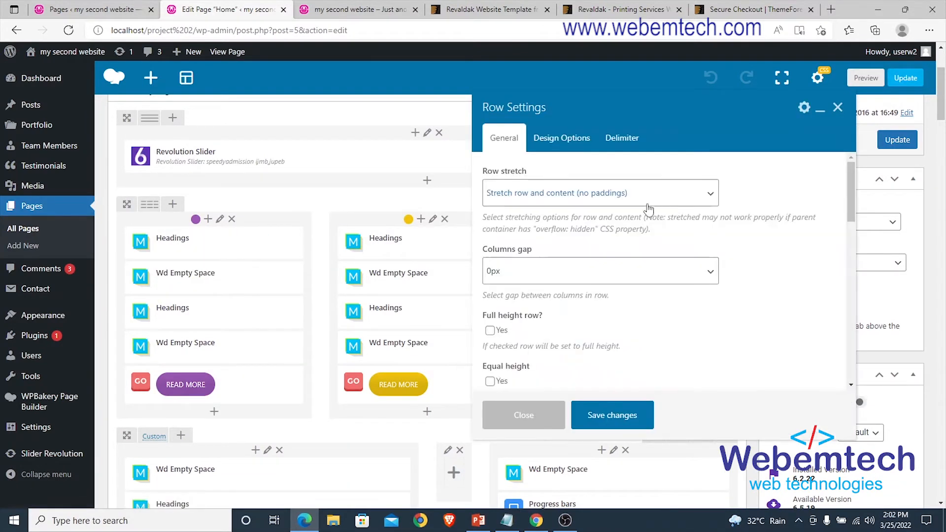
click(572, 140)
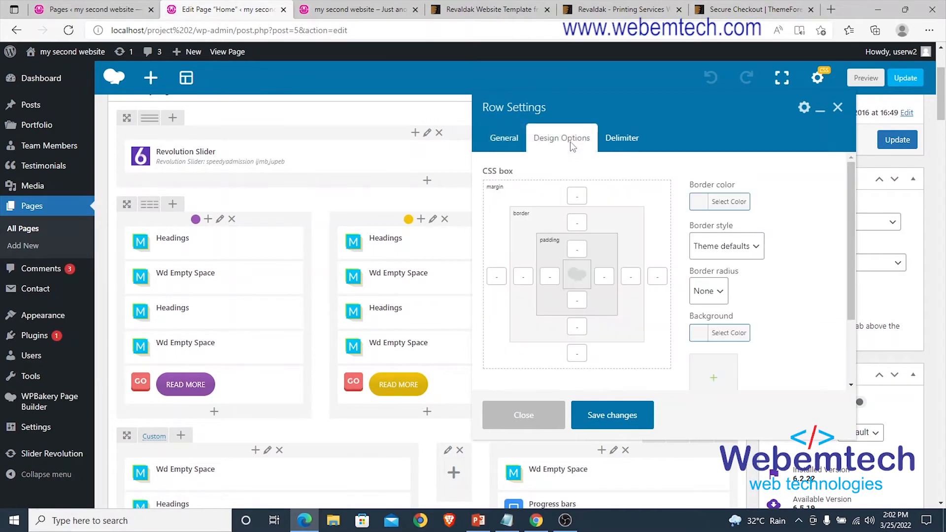
scroll(837, 344, down, 2)
click(720, 232)
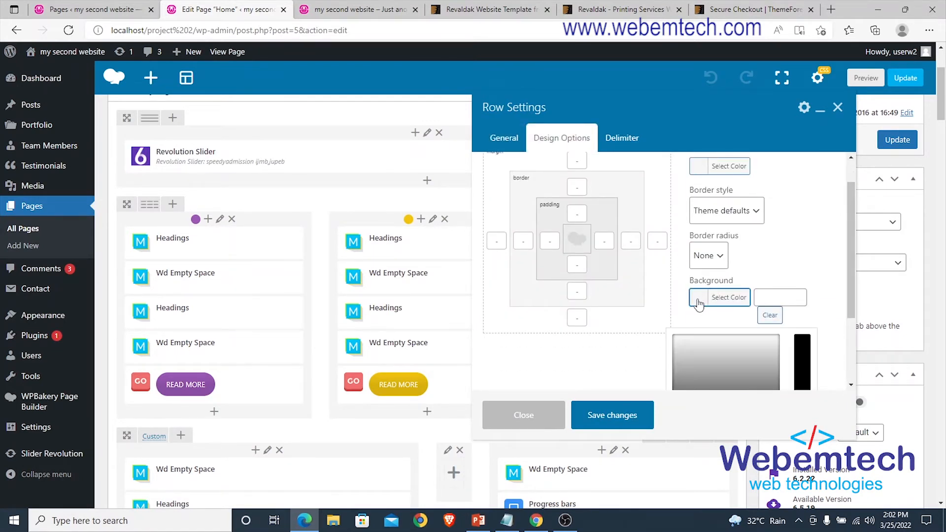
scroll(748, 322, down, 1)
click(747, 340)
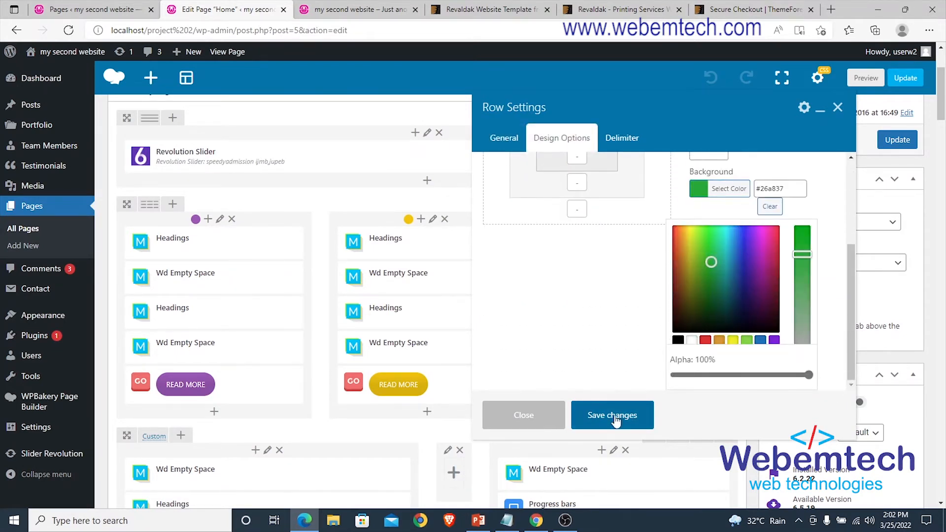
click(613, 416)
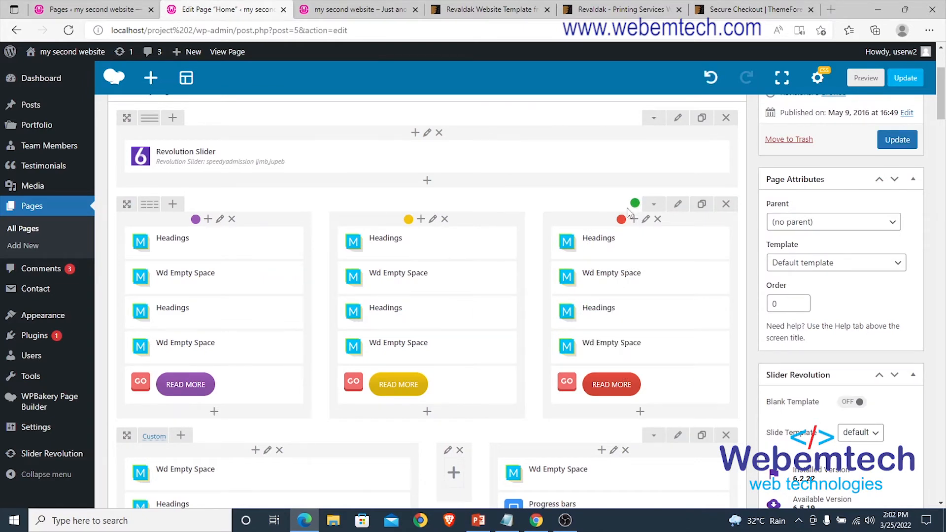
click(896, 140)
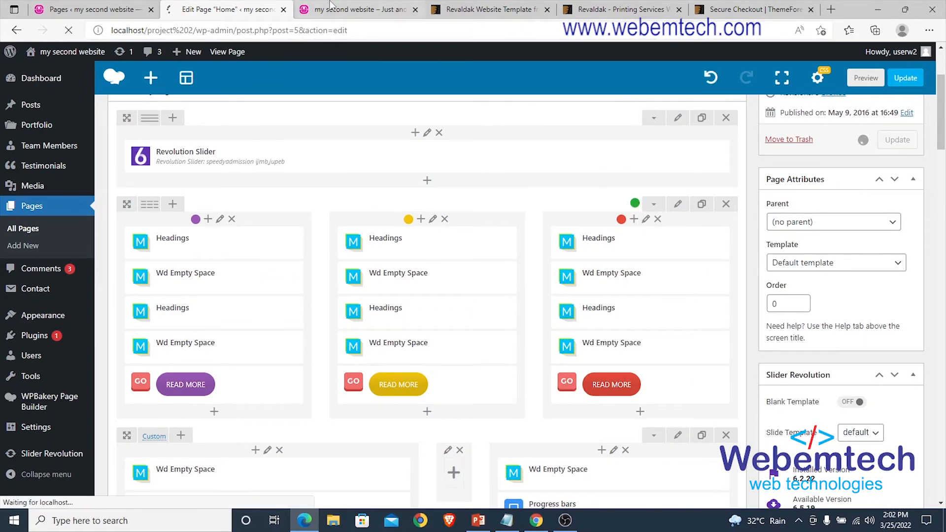
- Reload the live homepage and check the row background beneath the purple proprinting Services box
click(345, 10)
click(69, 30)
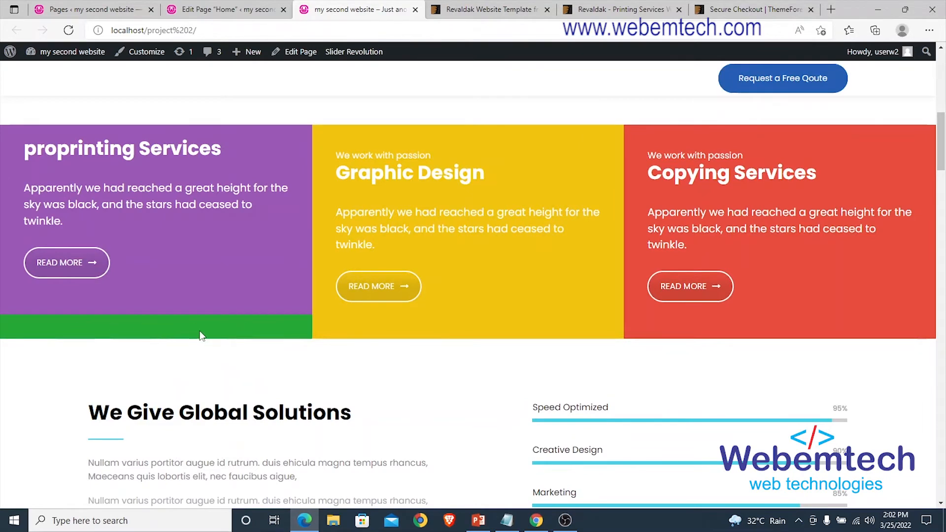
key(ctrl+shift+Tab)
- Set the three-column service row's background colour to white, save the row settings and update the Home page
click(675, 207)
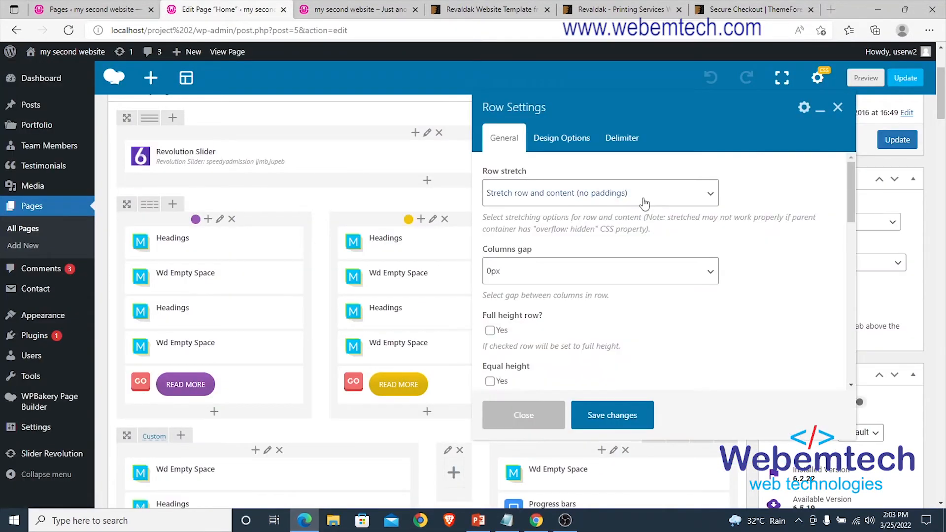
click(562, 139)
click(704, 338)
scroll(748, 332, down, 3)
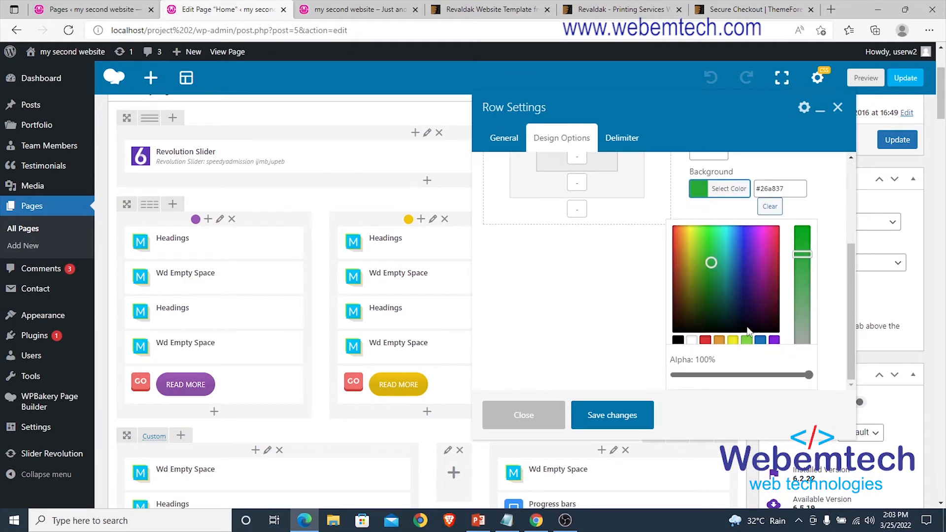
click(692, 340)
click(594, 419)
click(917, 77)
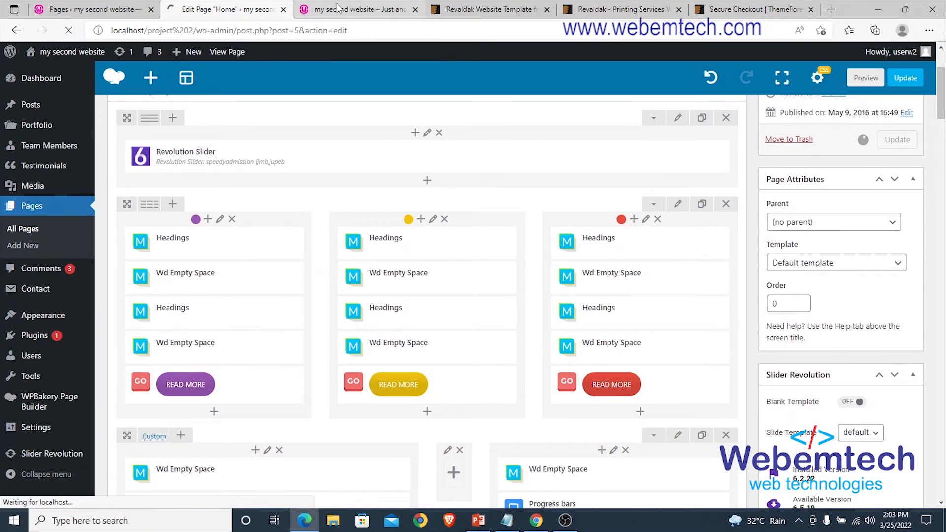
- Reload the live homepage and check the service row's background and the We Give Global Solutions section beneath it
click(360, 9)
click(69, 31)
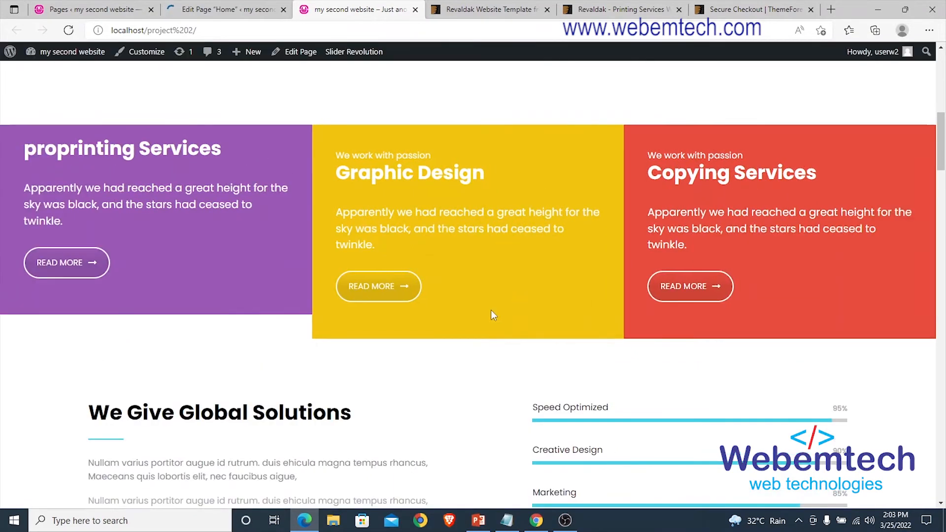
click(227, 10)
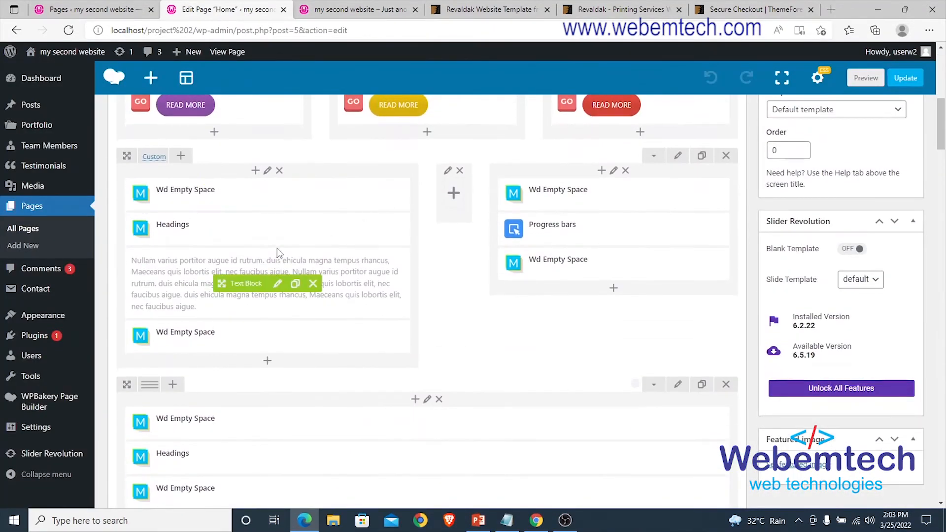
click(344, 10)
scroll(483, 323, down, 3)
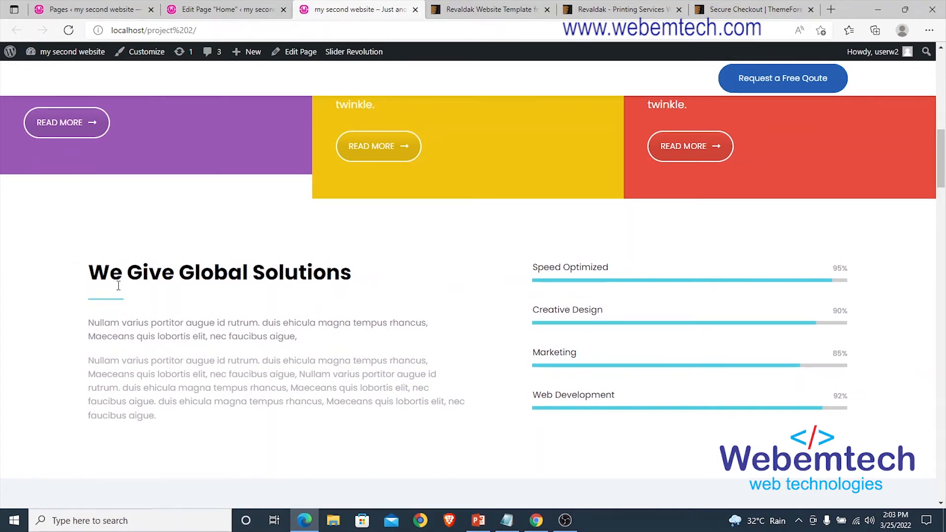
- Review the title, subtitle and layout settings of the We Give Global Solutions heading element, and close them
click(236, 11)
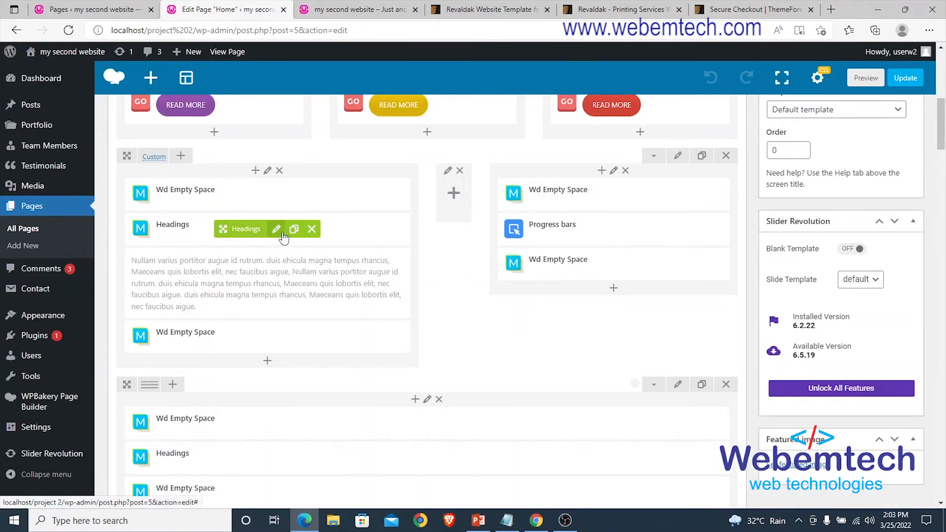
click(276, 229)
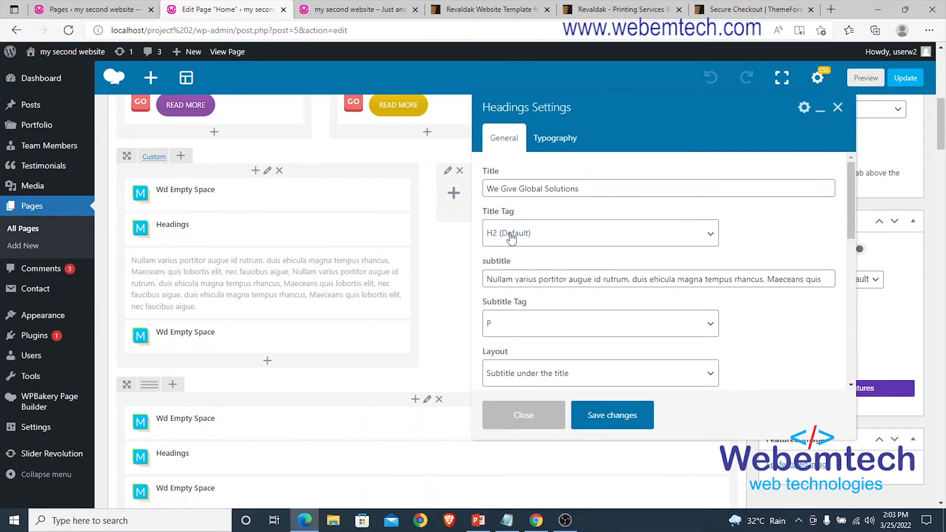
click(533, 418)
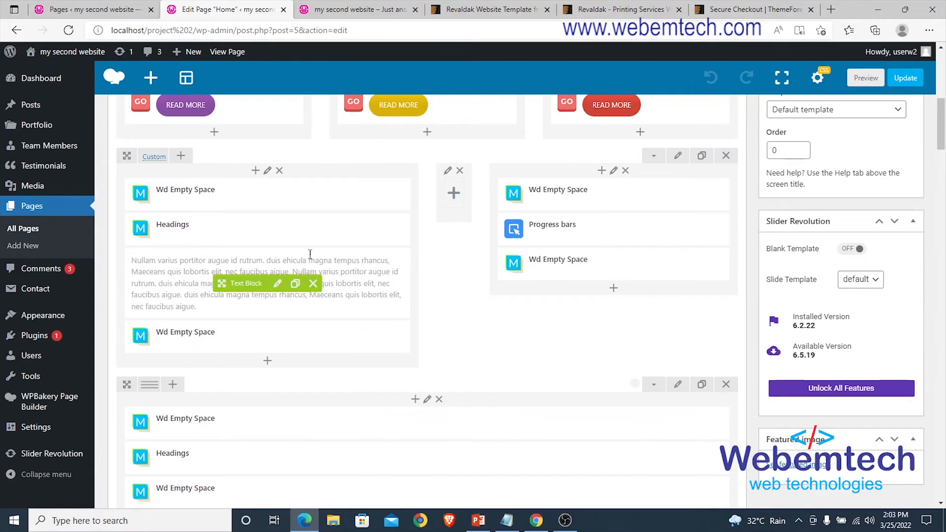
- Examine the paragraphs under We Give Global Solutions on the live homepage and return to the page editor
click(345, 10)
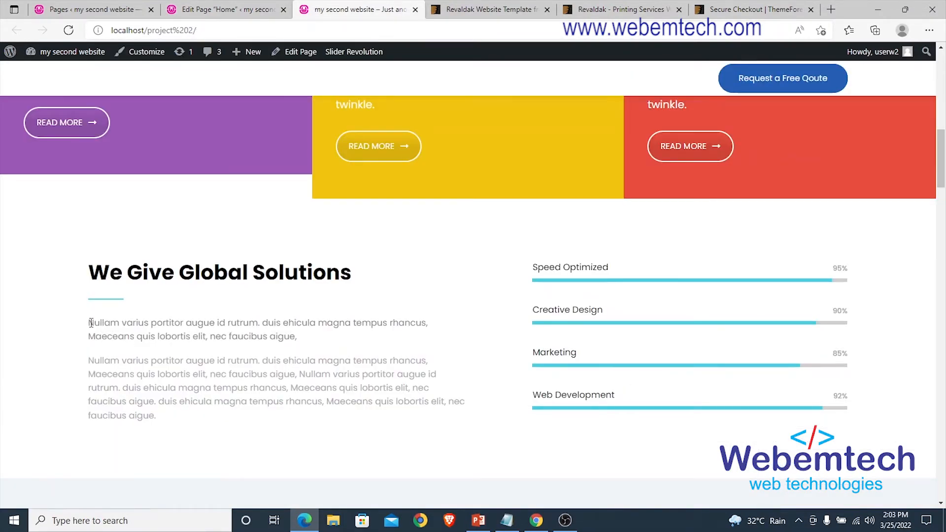
drag(89, 323, 421, 418)
click(174, 357)
click(207, 12)
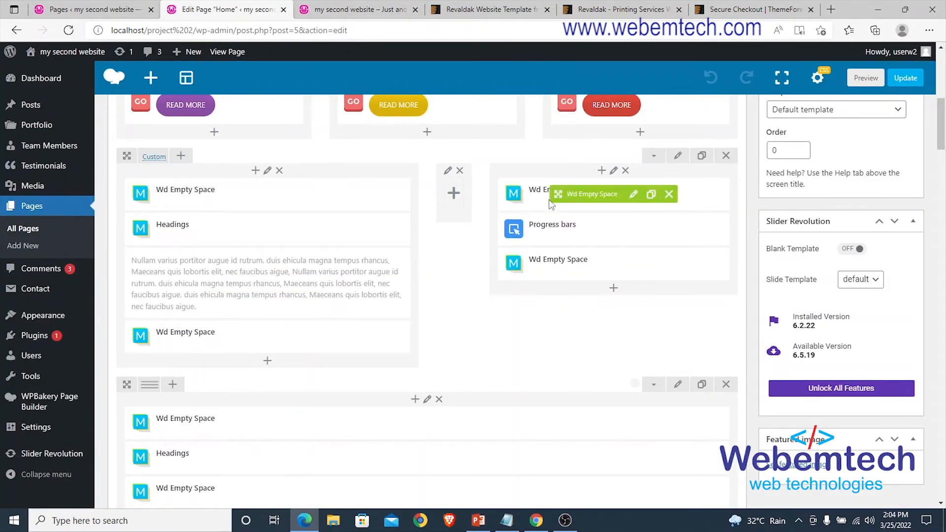
- Open the Progress bars element's settings and compare its titles and lengths with the bars on the live homepage
scroll(566, 253, down, 4)
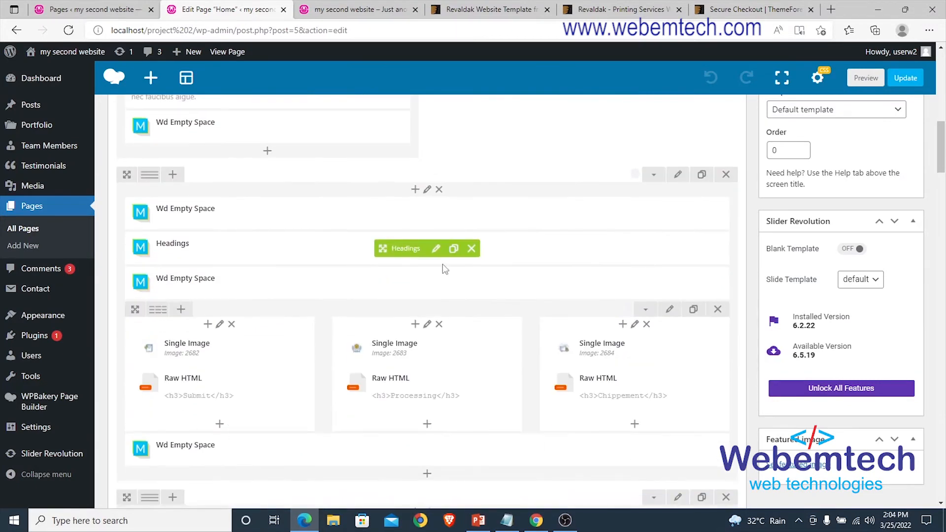
scroll(542, 197, up, 4)
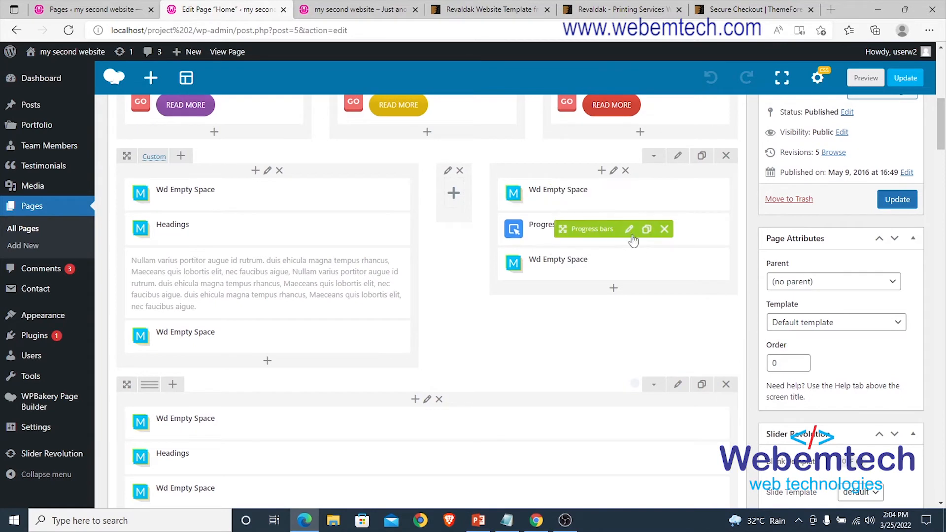
click(628, 229)
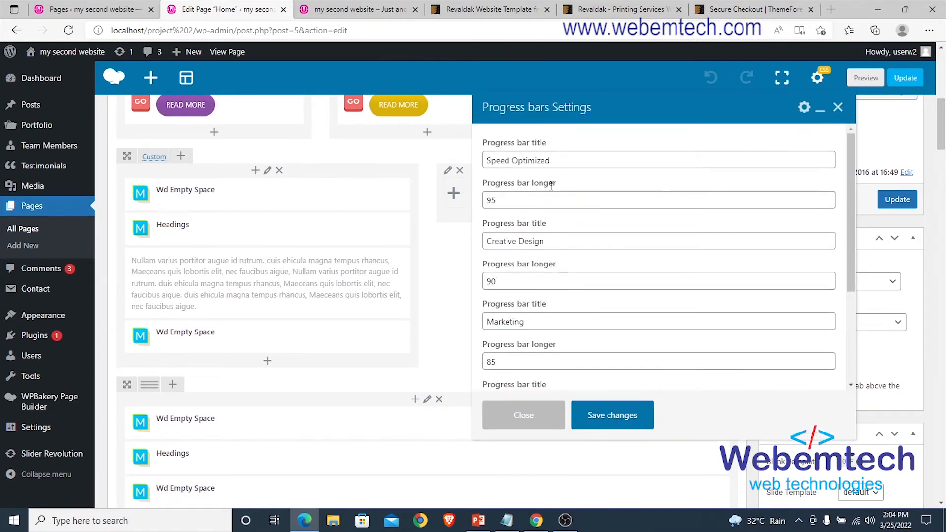
key(ctrl+Tab)
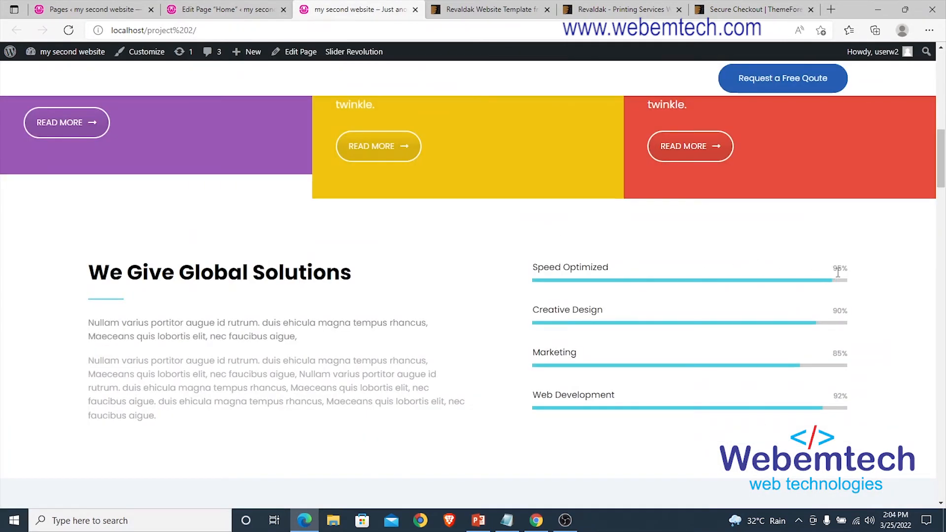
click(213, 10)
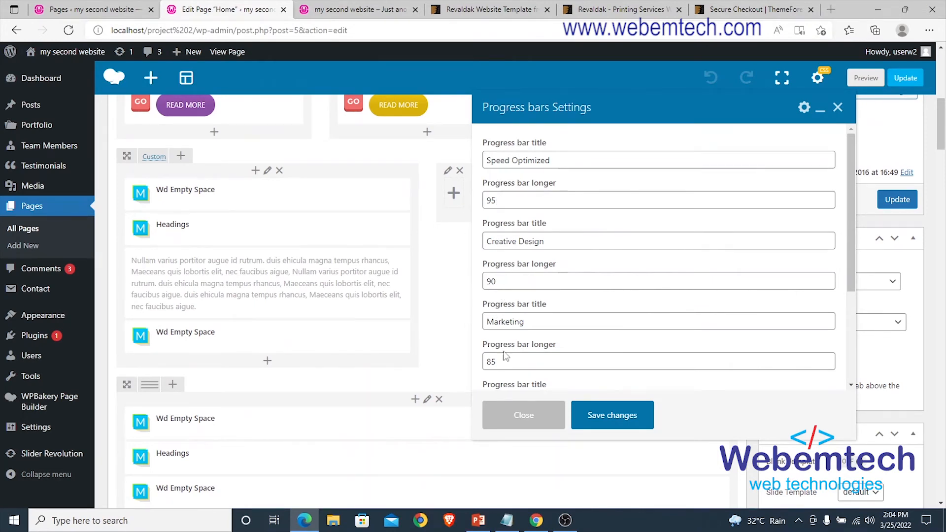
- Review all four progress bar titles, lengths and the CSS animation option, and close the Progress bars settings
scroll(537, 311, down, 3)
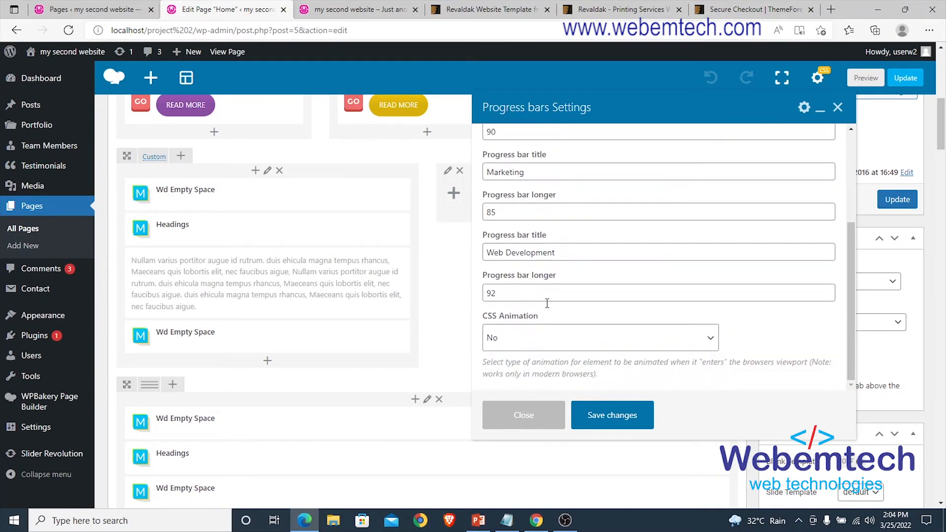
scroll(547, 308, down, 3)
scroll(539, 249, up, 3)
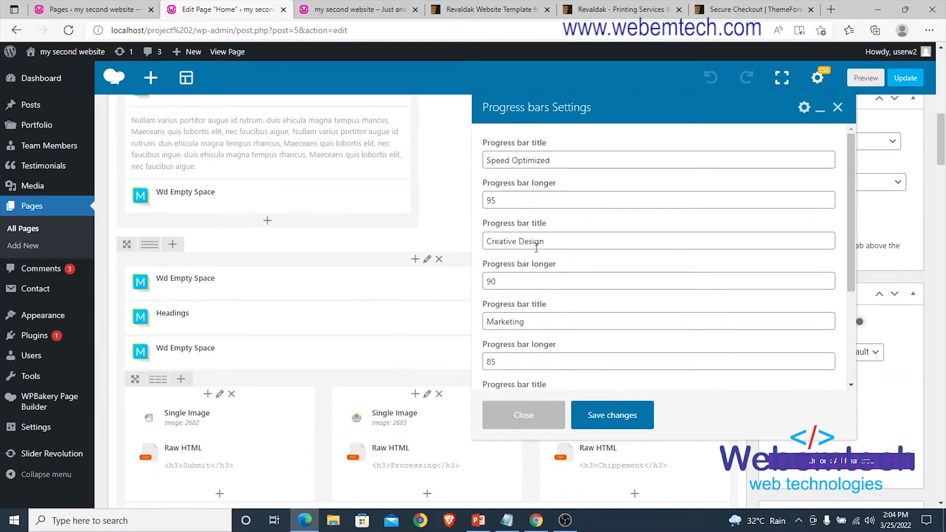
scroll(519, 192, up, 3)
scroll(539, 187, down, 3)
scroll(544, 189, down, 7)
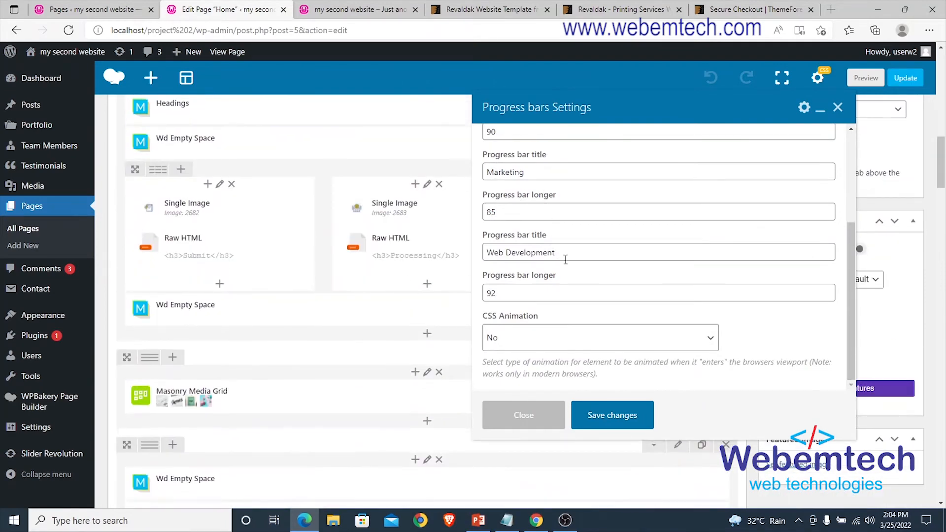
scroll(568, 258, up, 3)
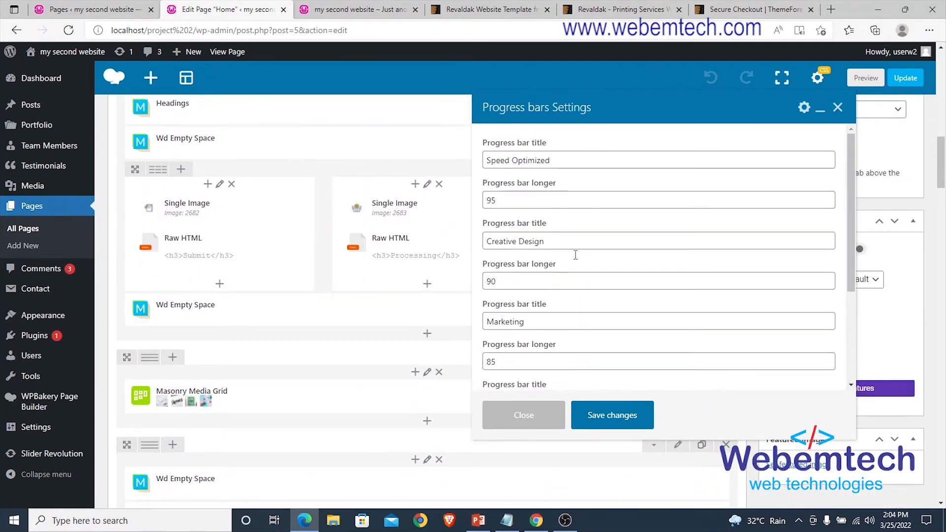
scroll(572, 161, up, 4)
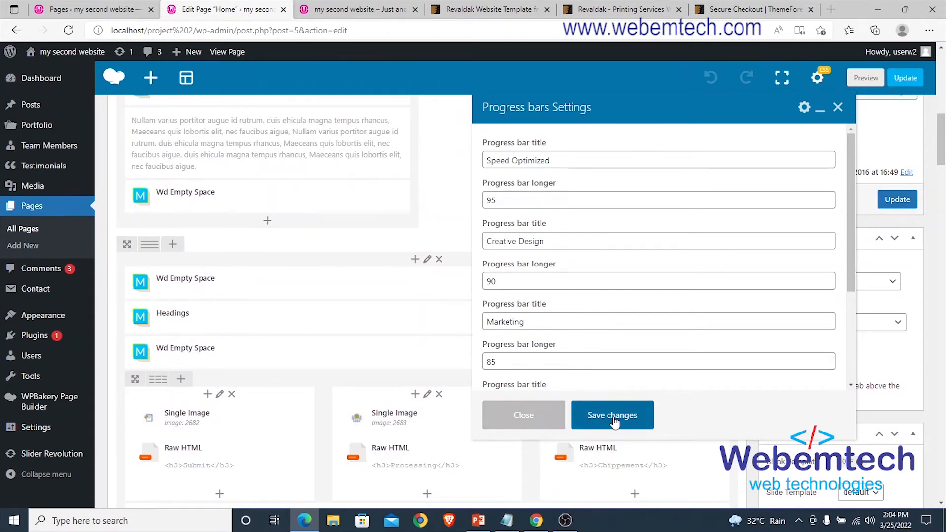
click(522, 417)
scroll(529, 241, up, 2)
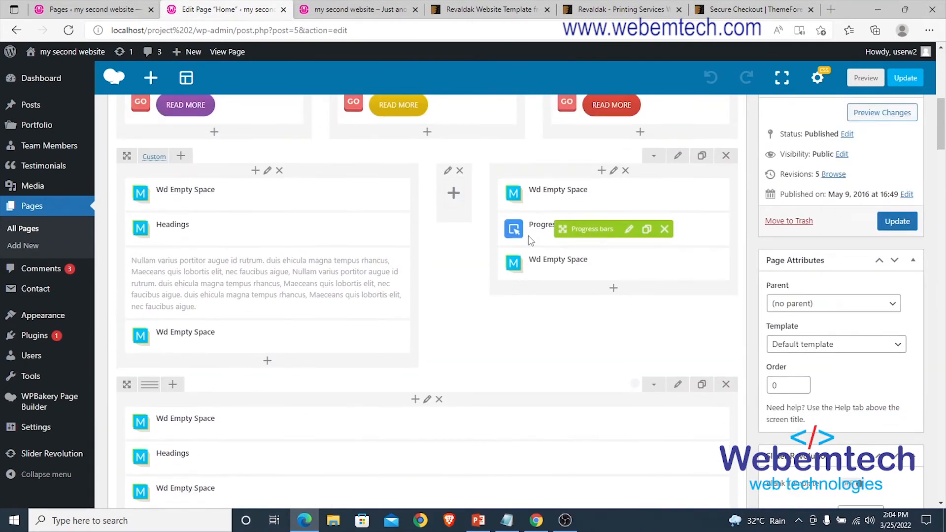
- View the Our Processes section with its Submit, Processing and Chippement stages on the live homepage, and return to the editor
scroll(527, 242, down, 3)
click(374, 15)
scroll(369, 239, down, 5)
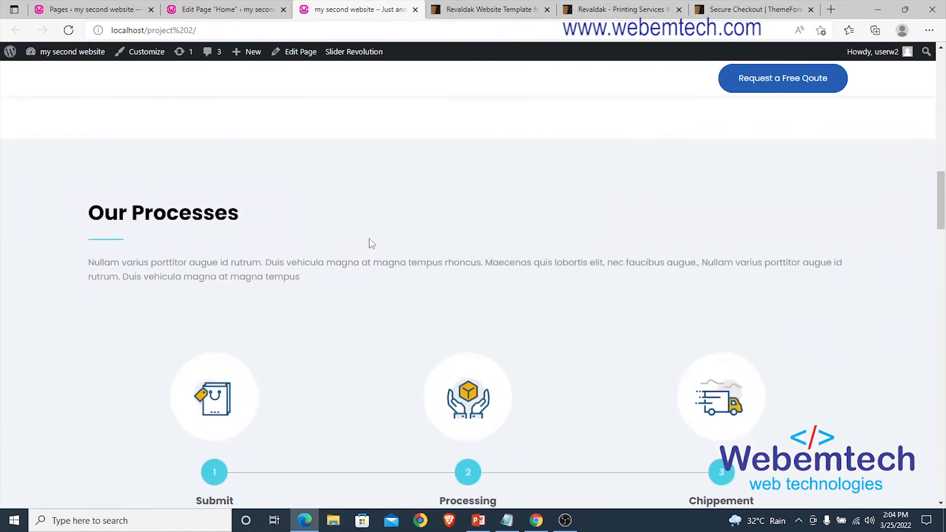
scroll(346, 256, down, 4)
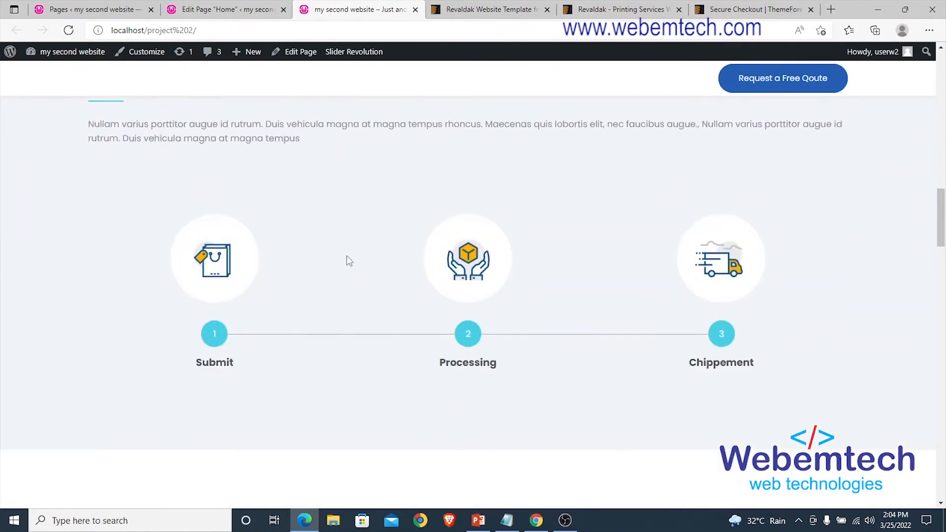
scroll(222, 236, up, 1)
key(ctrl+shift+Tab)
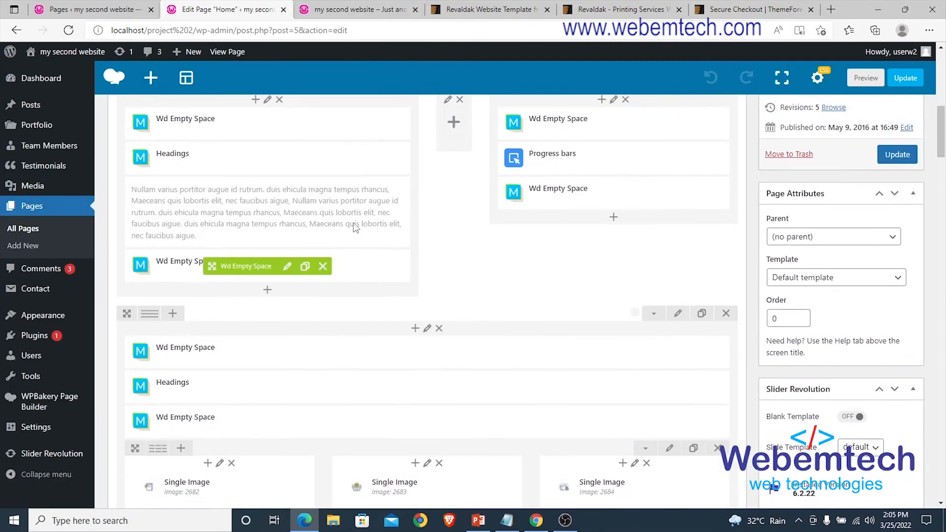
- Look through the remaining Home page rows in the builder, from the process images down to the contact form
scroll(368, 223, down, 5)
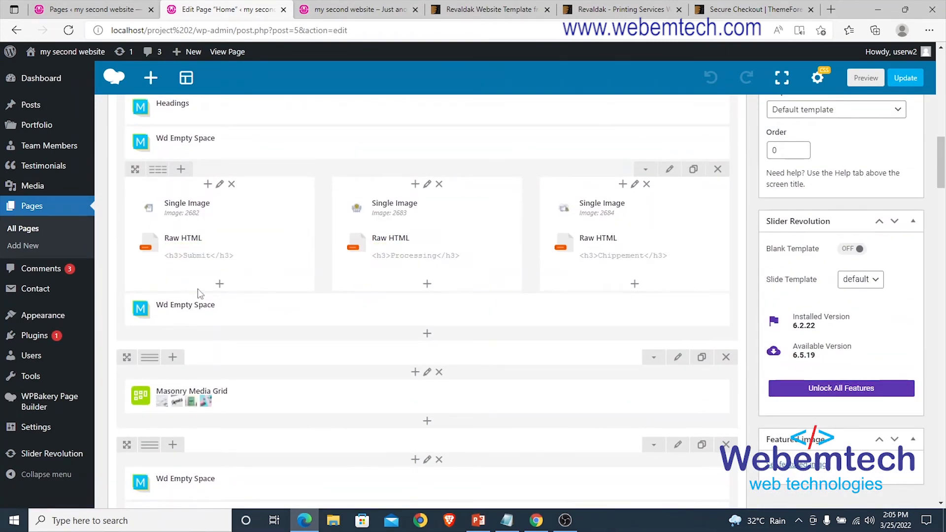
scroll(348, 264, down, 4)
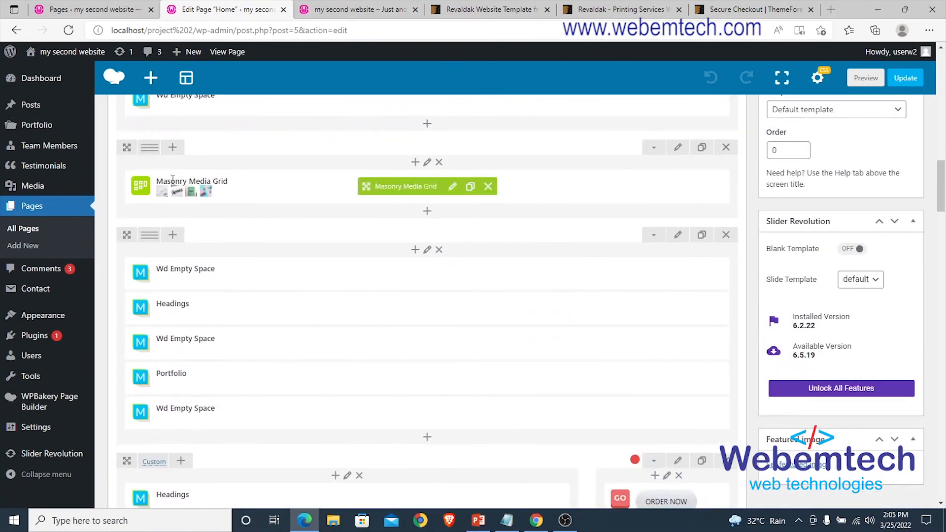
scroll(385, 304, down, 4)
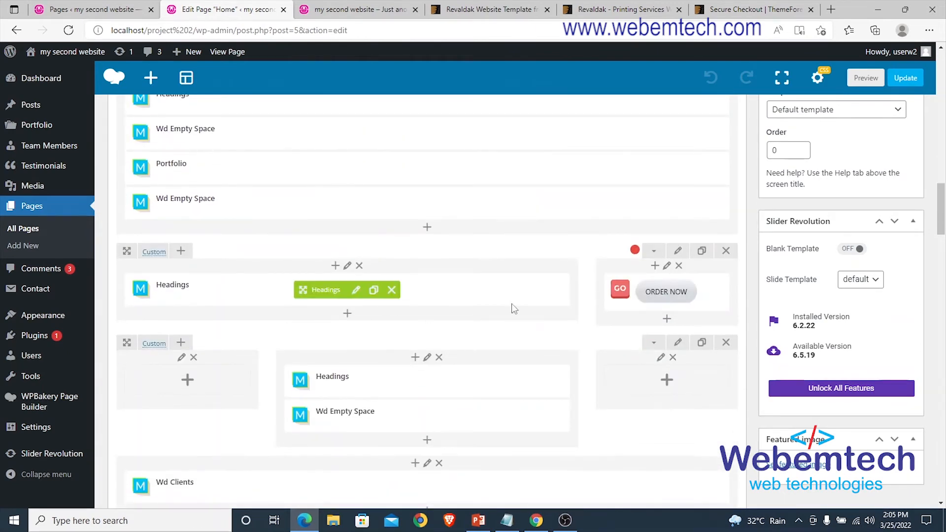
scroll(513, 308, down, 7)
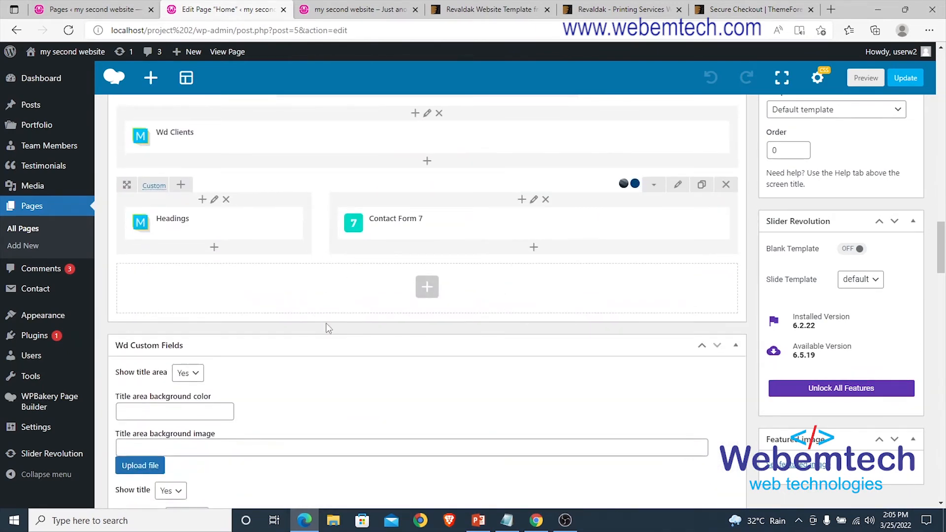
- Look through the full list of elements that can be added below the contact form row, close it, and review the page's existing rows
click(432, 298)
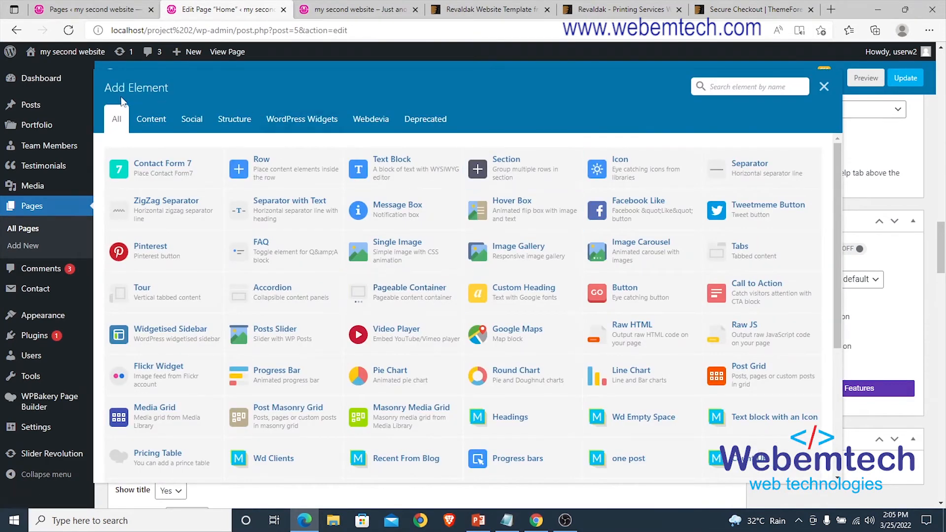
scroll(586, 305, down, 4)
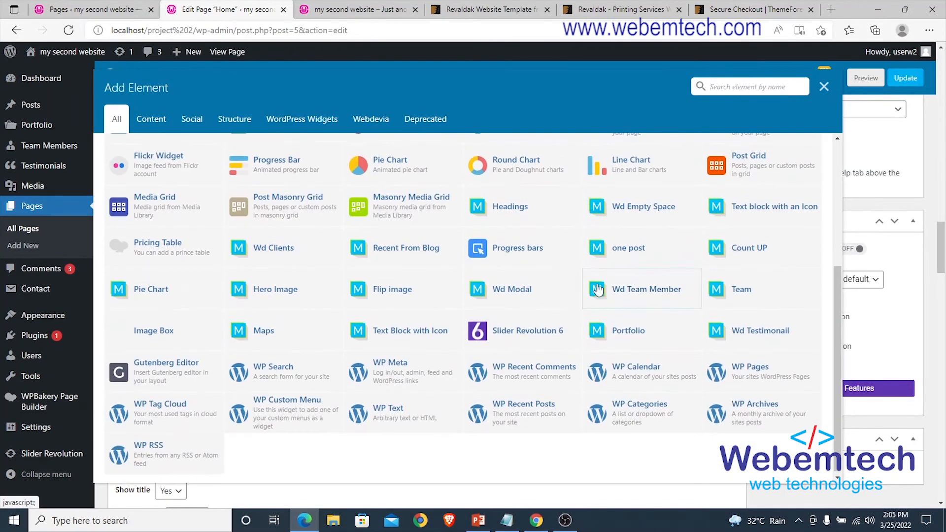
scroll(404, 246, up, 4)
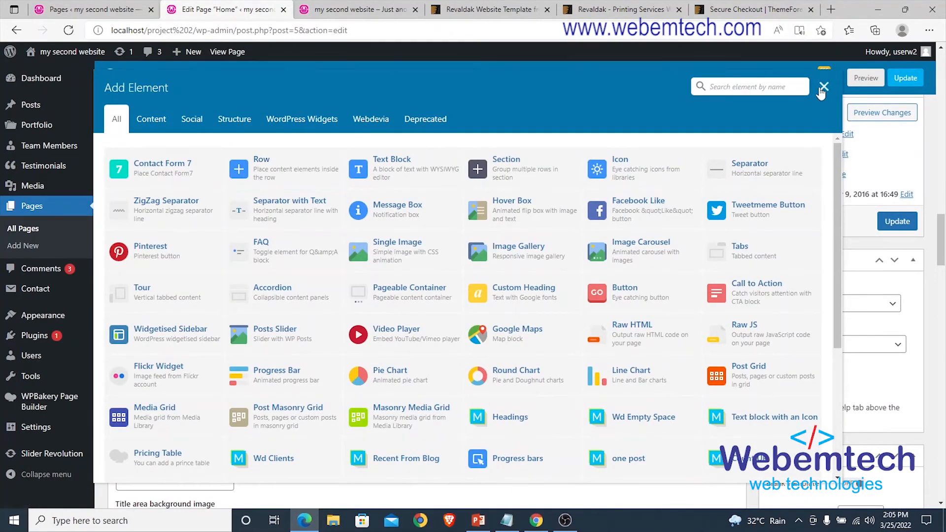
click(824, 86)
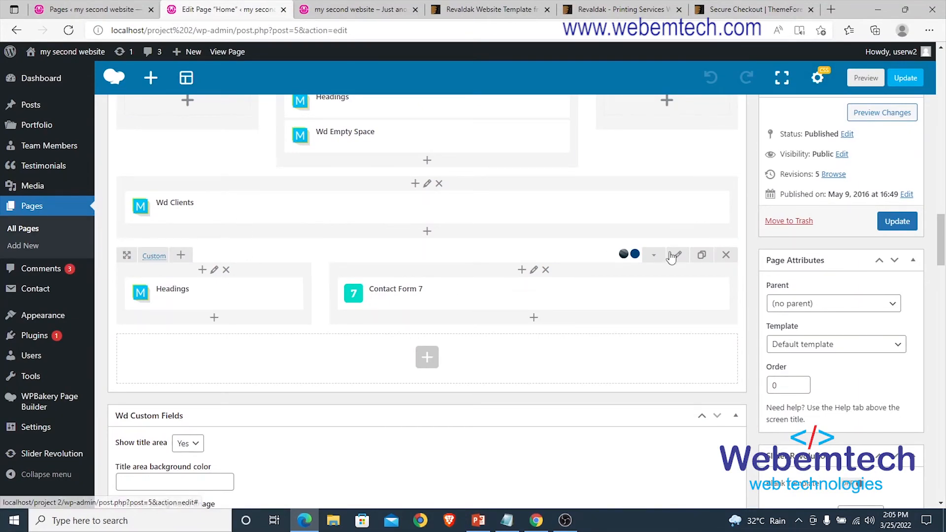
click(427, 357)
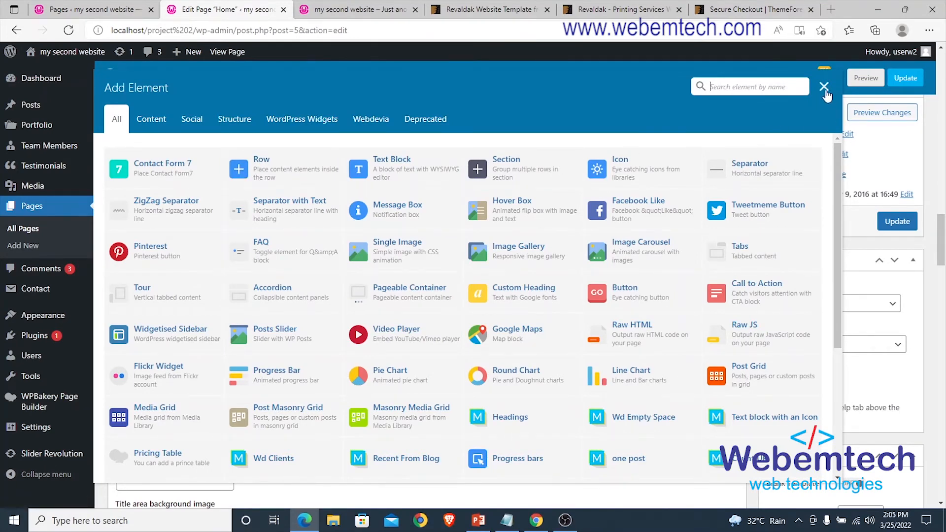
click(823, 87)
scroll(347, 270, up, 10)
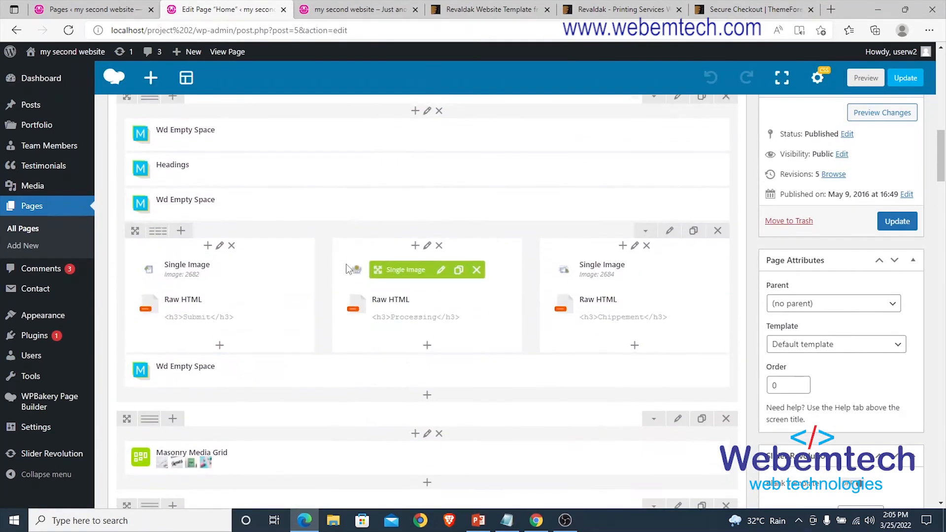
scroll(348, 270, up, 2)
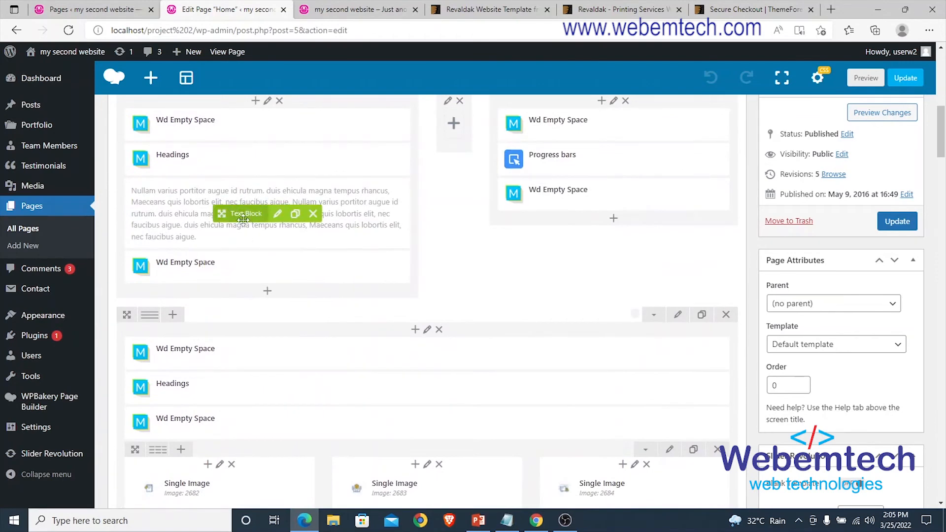
scroll(376, 270, down, 12)
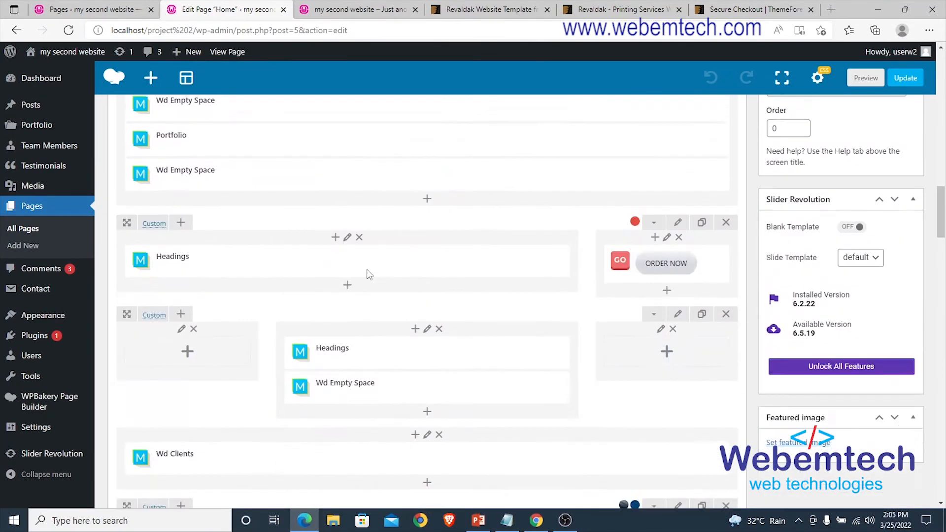
scroll(444, 397, down, 10)
scroll(443, 370, up, 6)
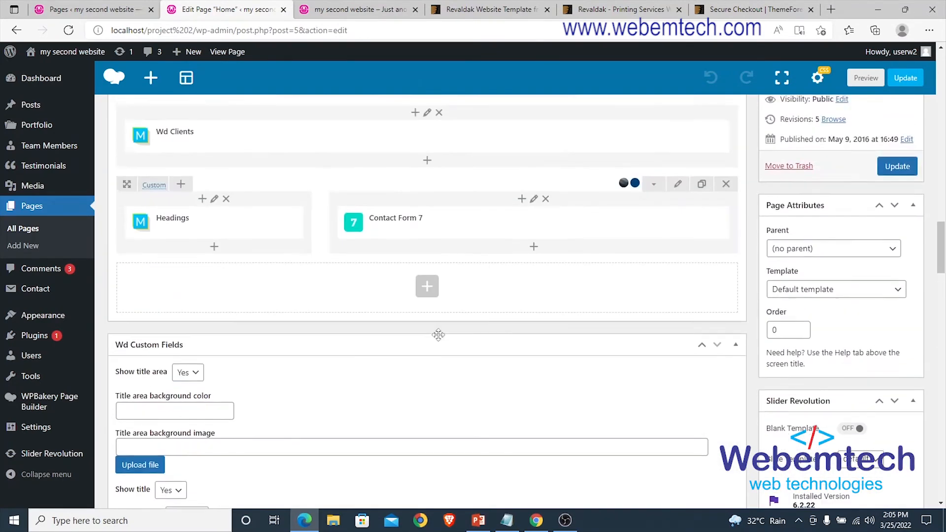
- Browse the elements available below the contact form row, viewing the full list and the Content, Social, Structure and Deprecated categories
click(426, 287)
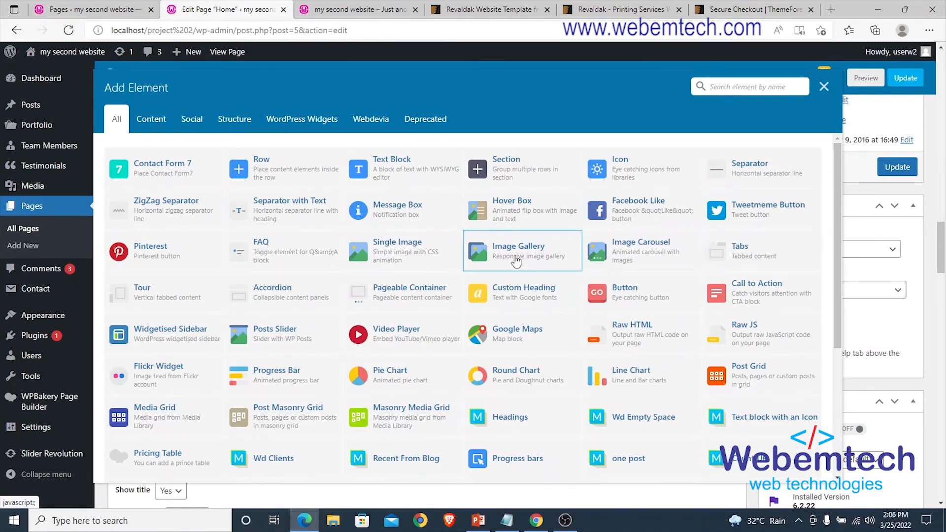
scroll(516, 260, down, 4)
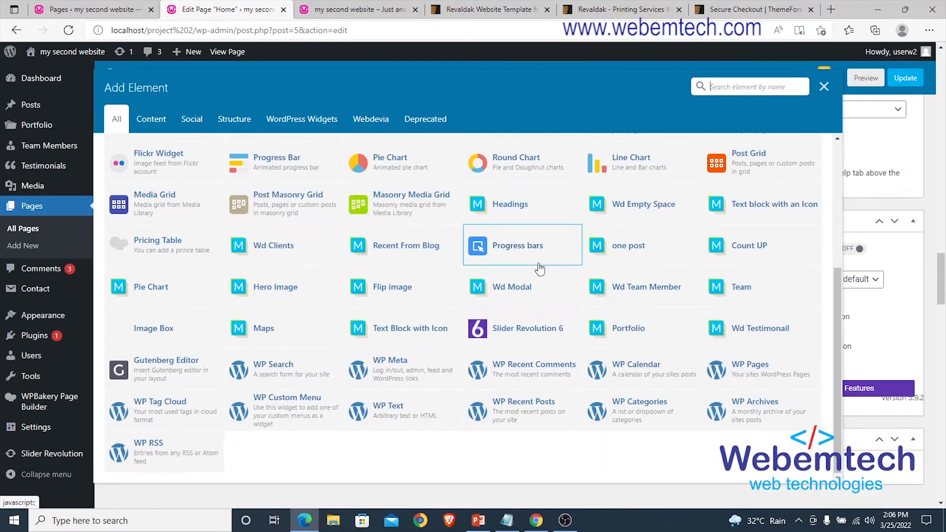
scroll(538, 268, up, 4)
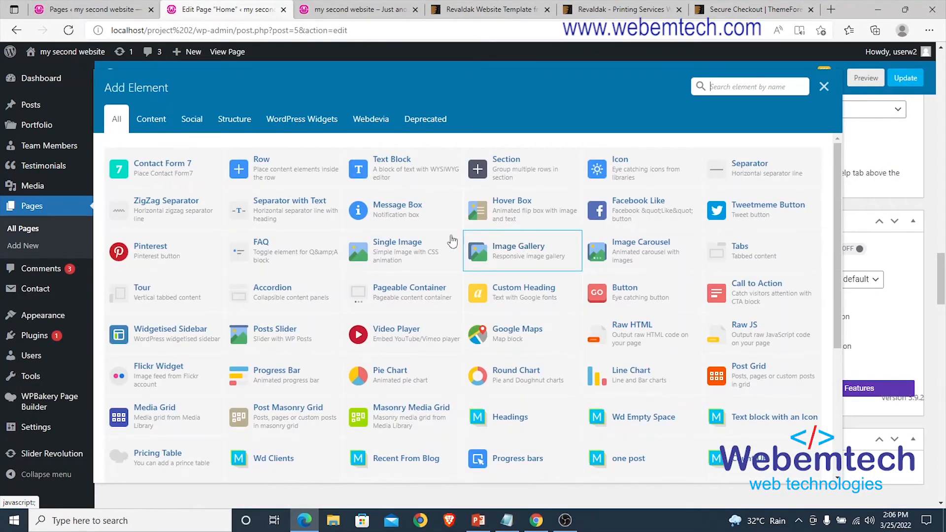
click(146, 124)
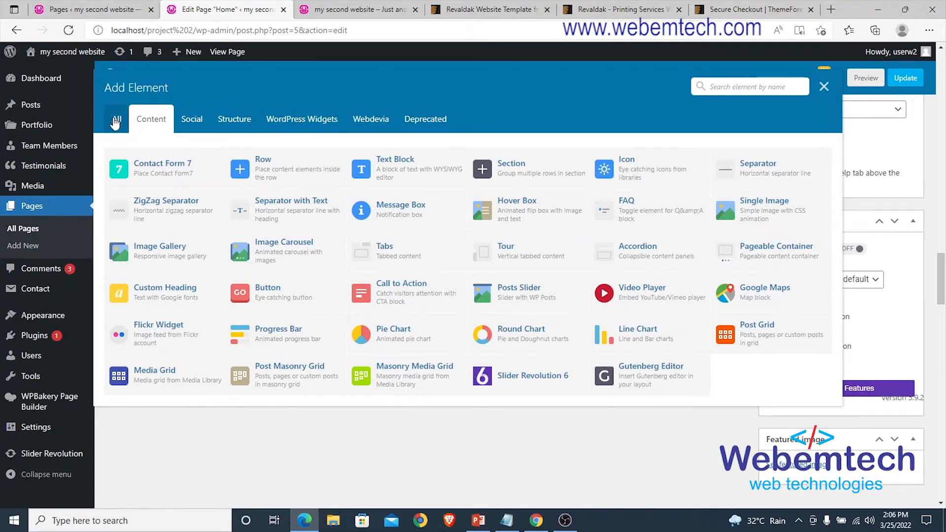
click(116, 121)
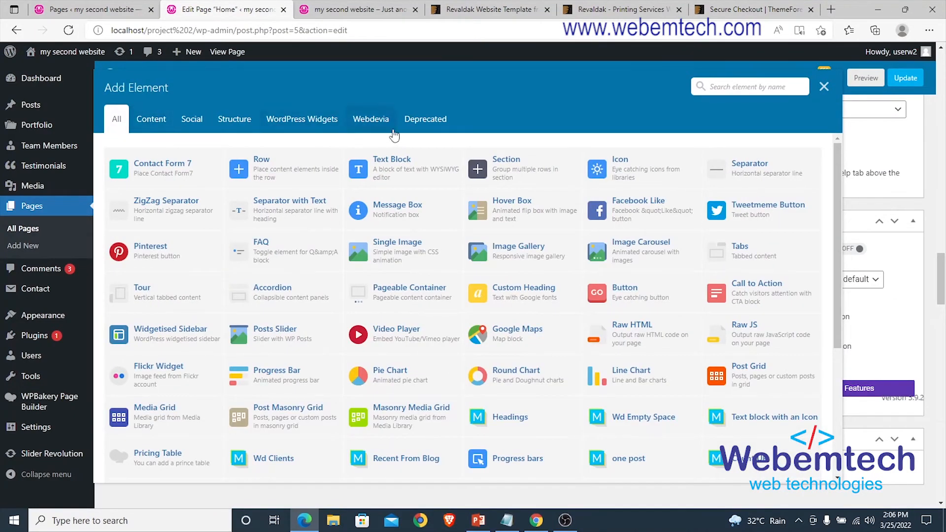
click(152, 123)
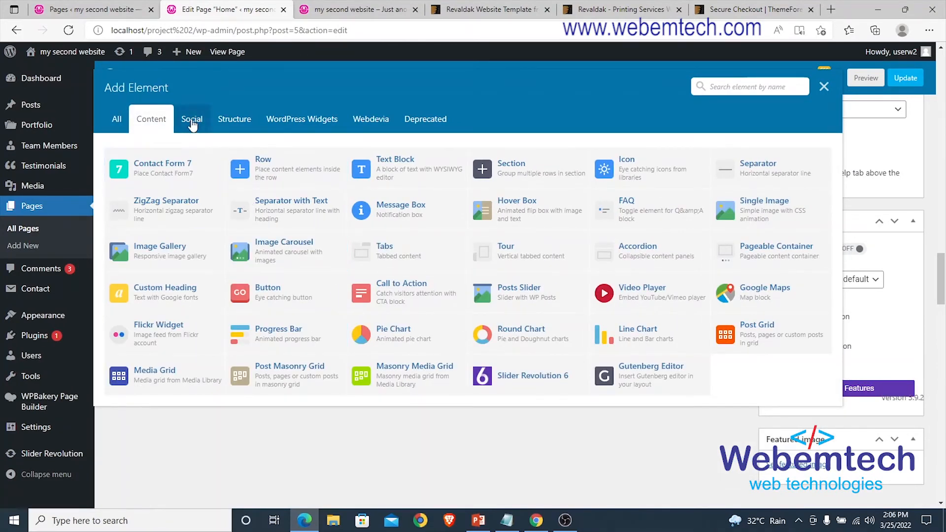
click(192, 121)
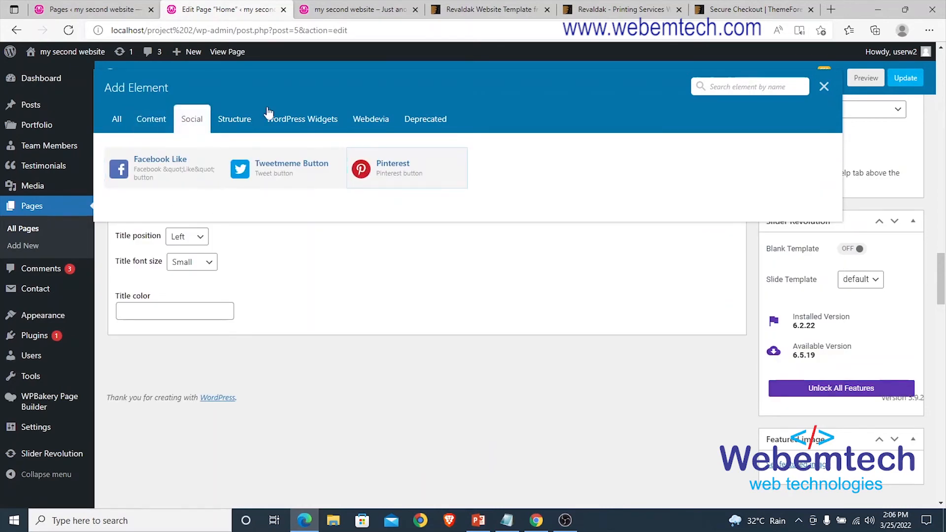
click(226, 125)
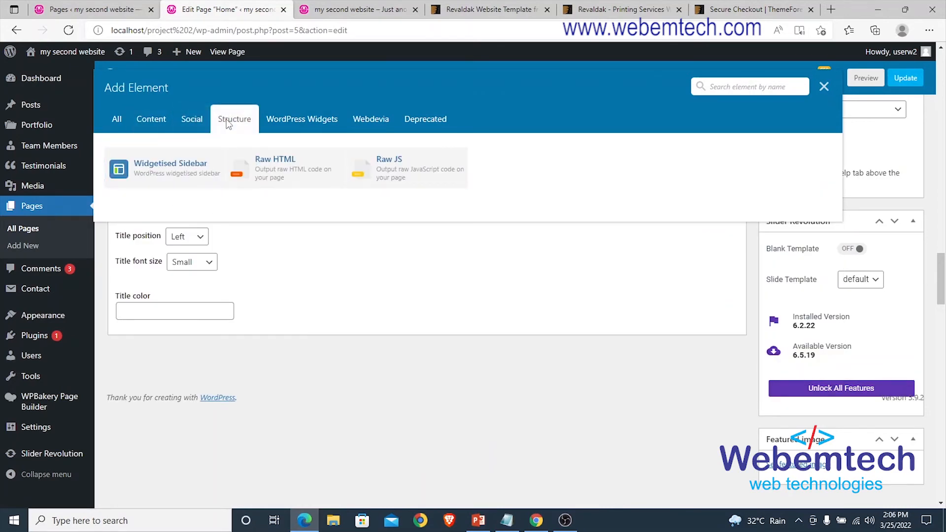
click(431, 123)
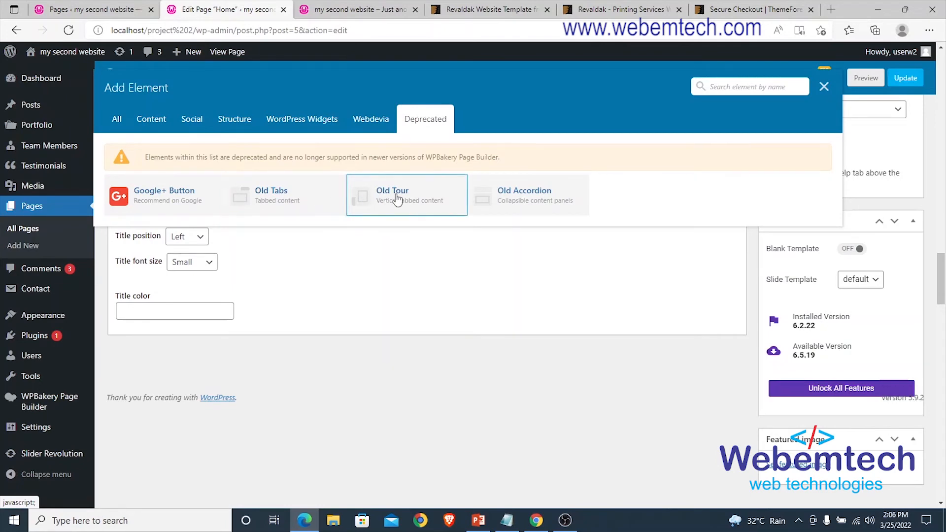
click(117, 119)
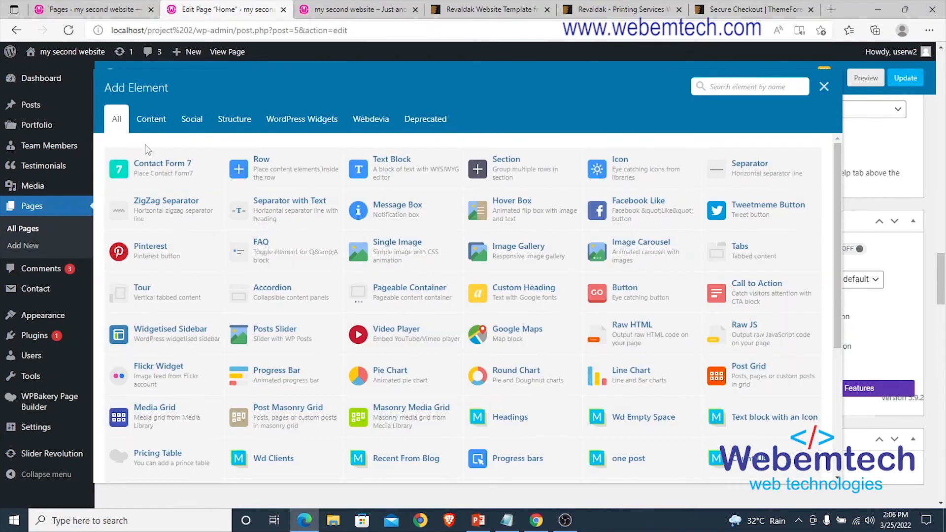
- Add a new row below the contact form row and split it into three equal columns
click(266, 173)
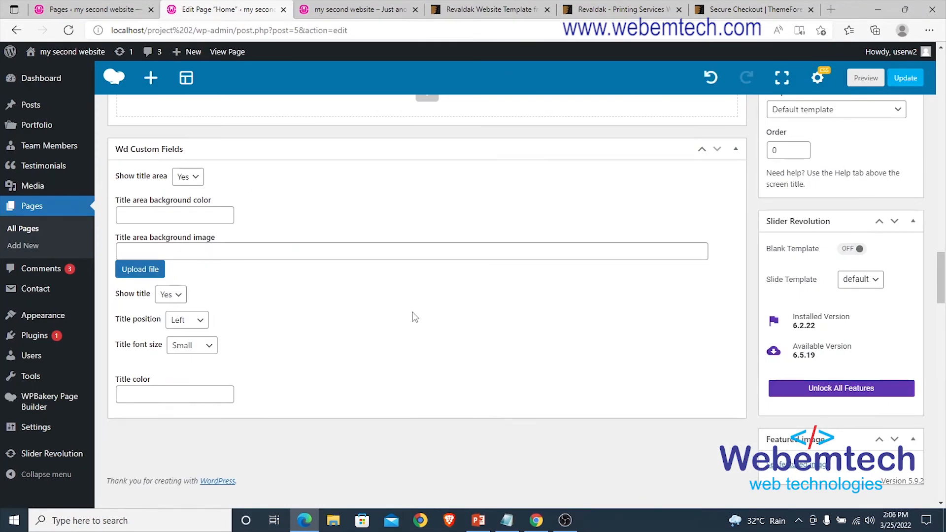
scroll(419, 315, up, 5)
drag(164, 271, 154, 274)
mouse_move(142, 273)
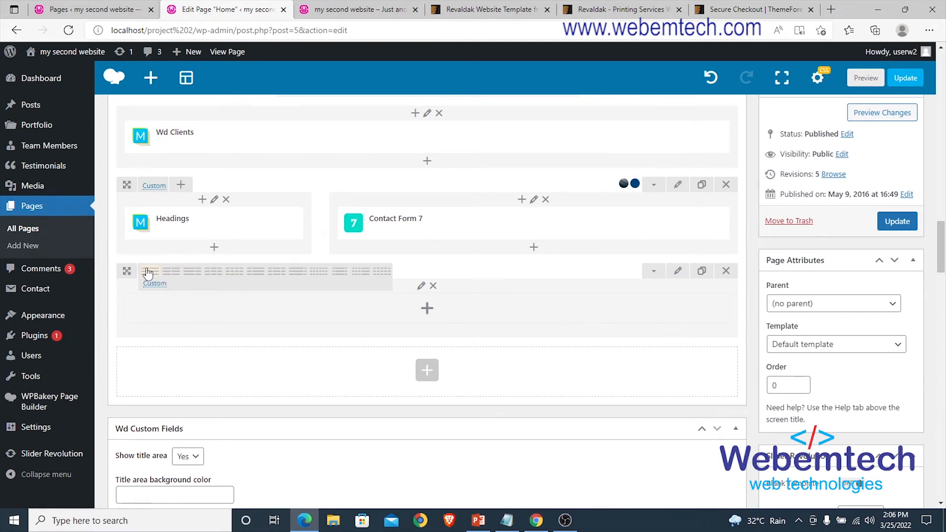
click(215, 280)
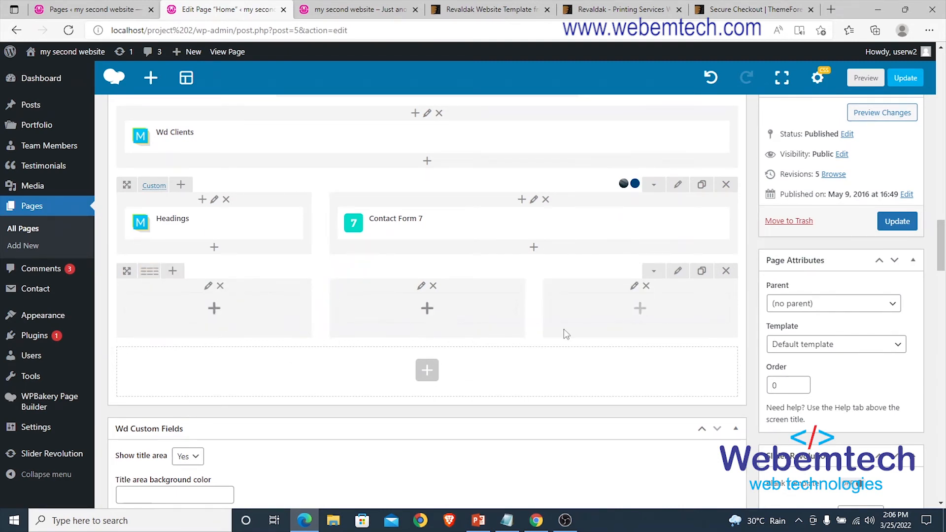
- Add a Text Block with its default placeholder text to the first column of the new three-column row and save it
scroll(378, 290, up, 15)
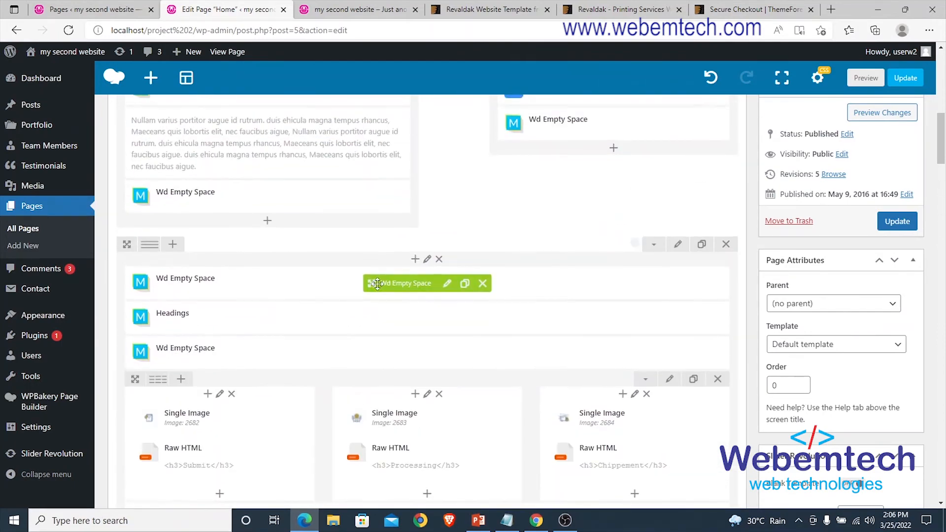
scroll(378, 285, up, 4)
scroll(377, 286, down, 6)
scroll(295, 276, up, 2)
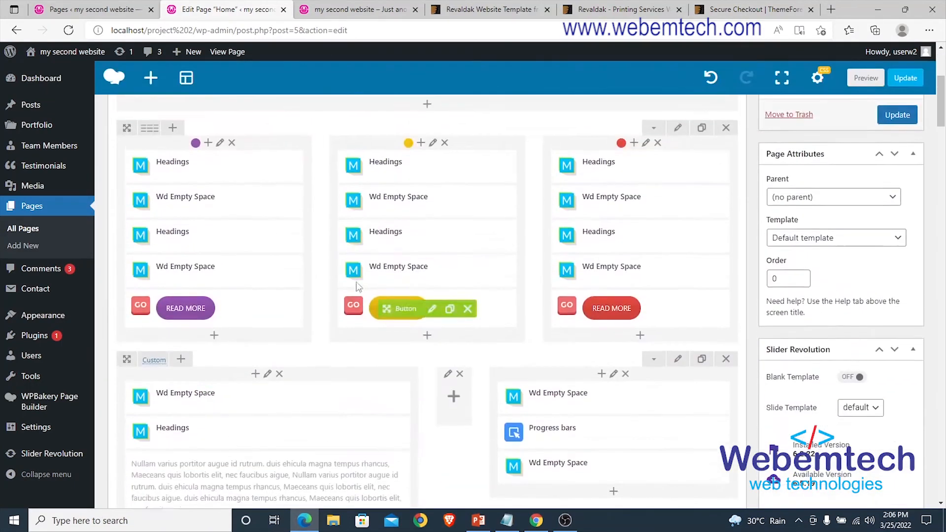
scroll(556, 404, down, 6)
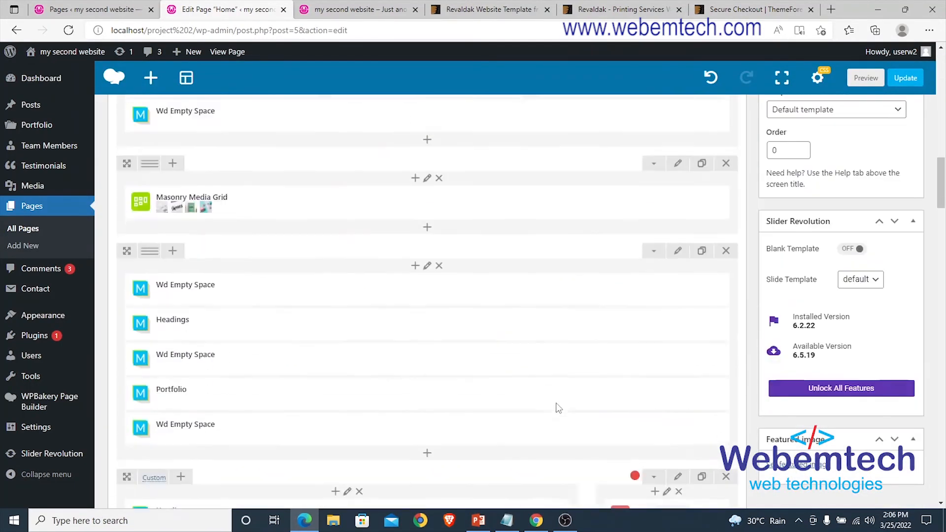
scroll(557, 404, down, 10)
scroll(556, 401, up, 4)
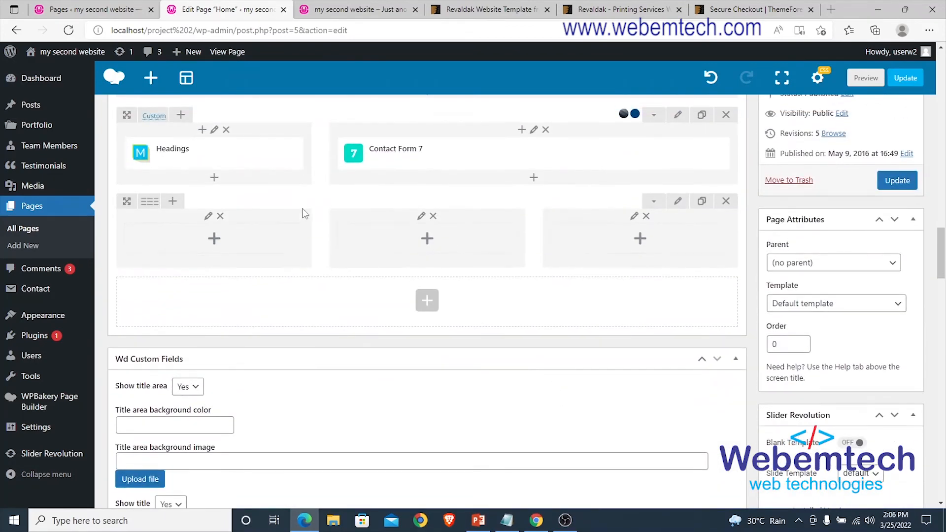
click(216, 244)
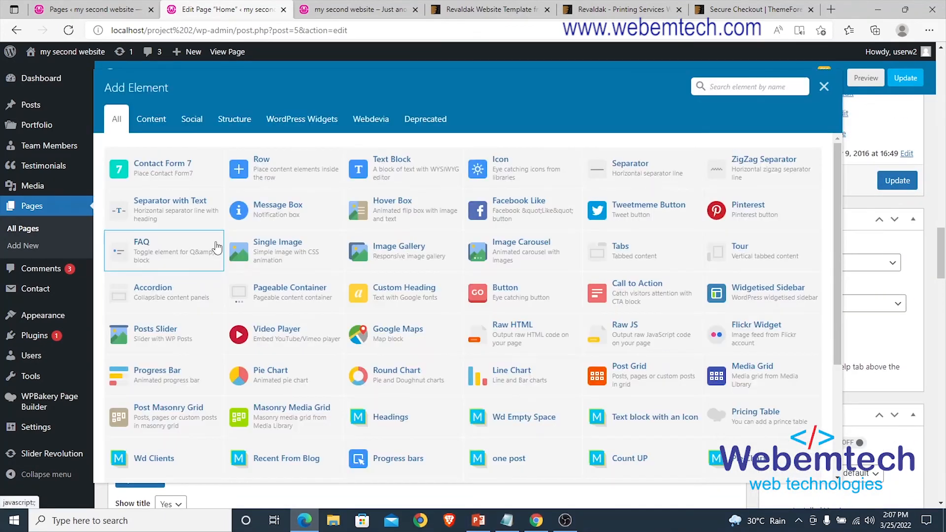
click(390, 160)
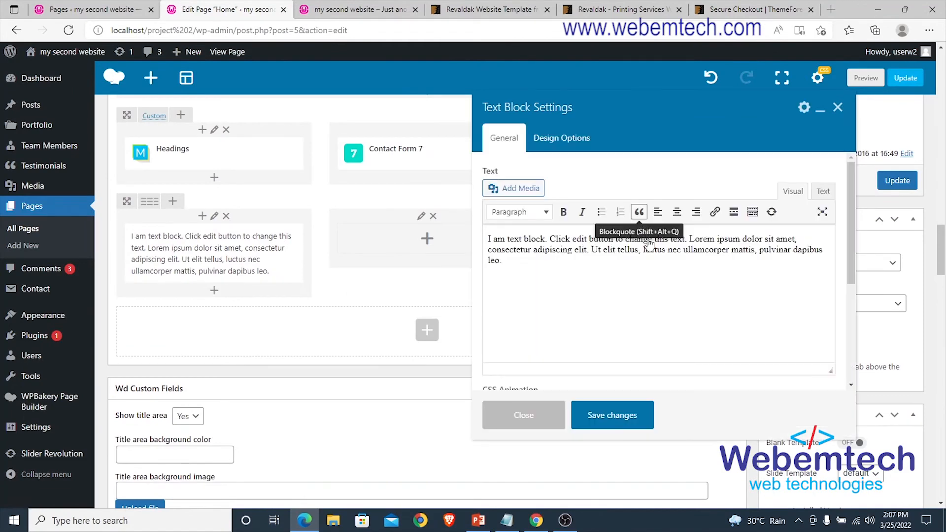
click(627, 414)
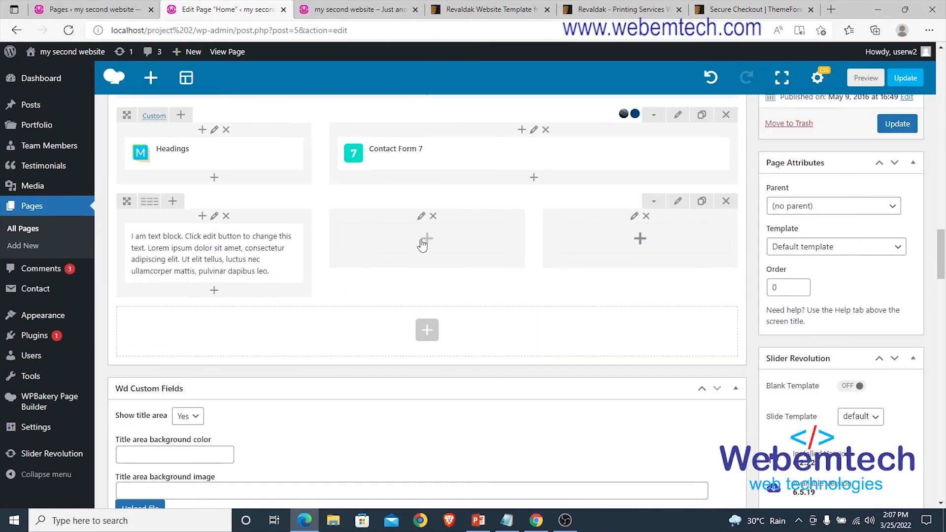
- Add a Text Block with Icon element titled "text block" to the new row's middle column and save it
click(425, 240)
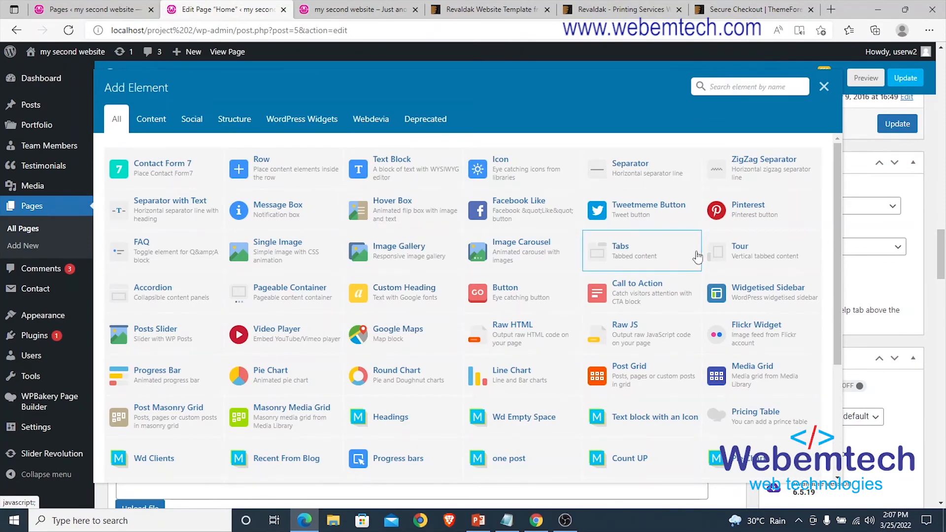
scroll(270, 376, down, 3)
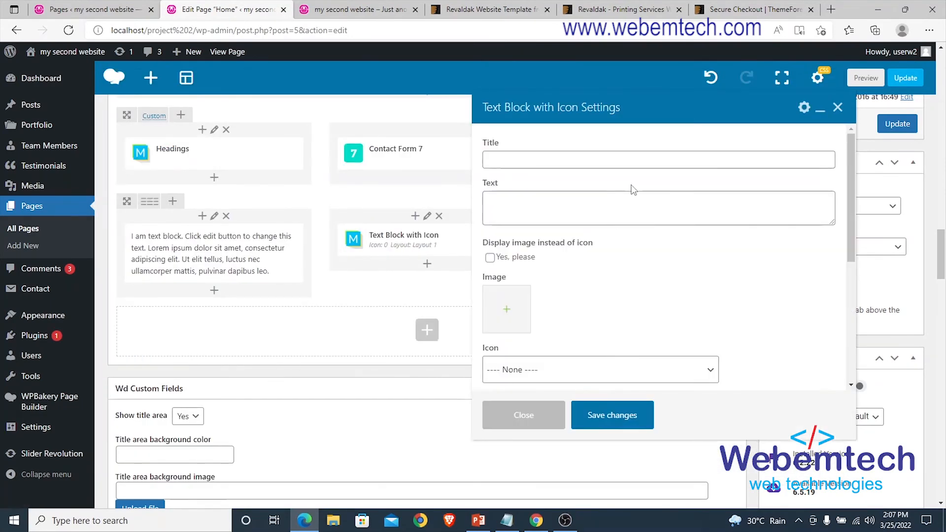
click(529, 159)
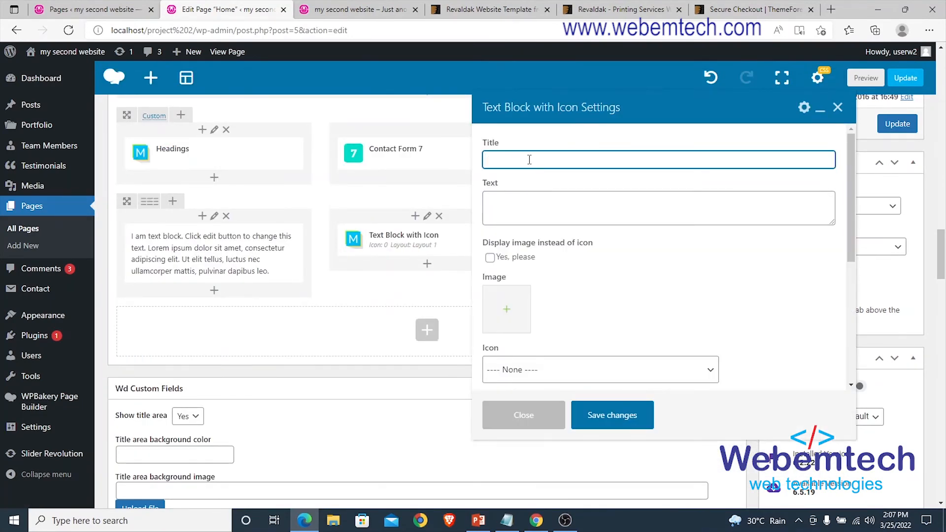
text(text block)
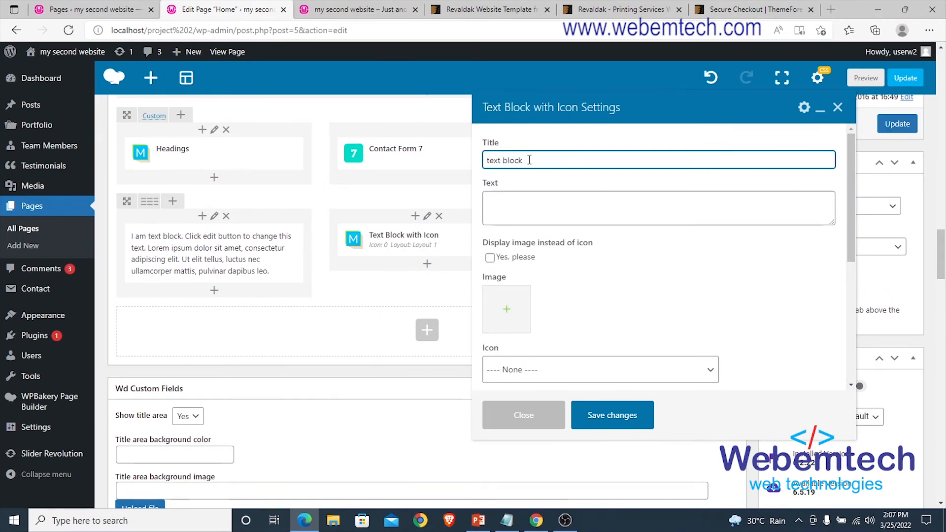
click(527, 208)
click(612, 415)
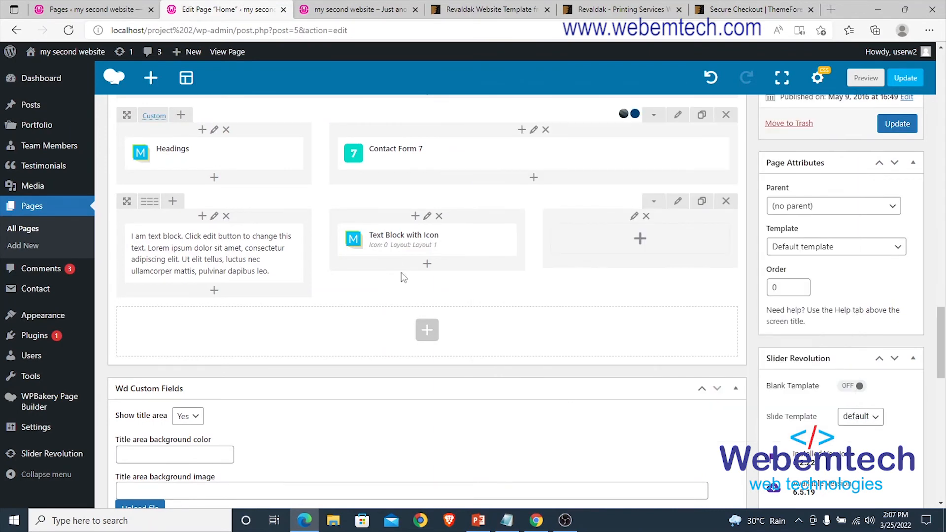
- Add an Image Box element to the new row's third column, using the media library image team-11-1.jpg, and save it
click(639, 241)
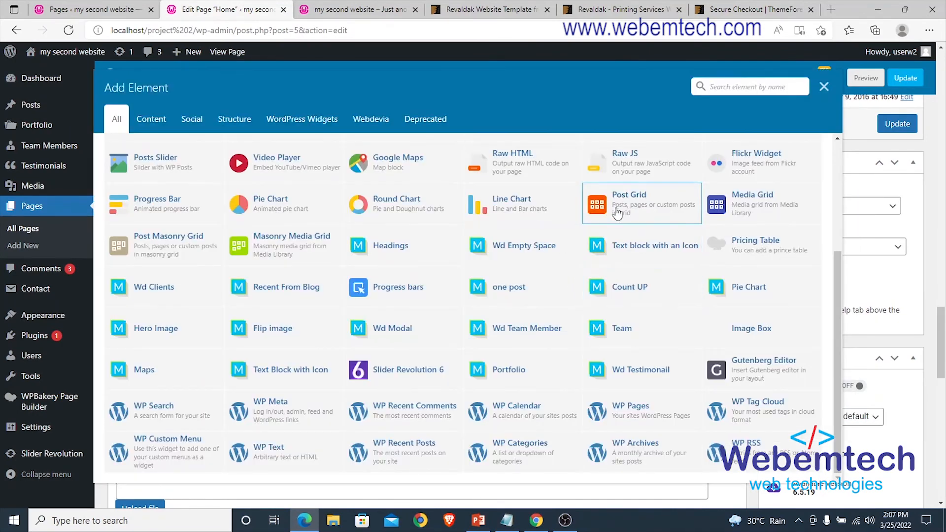
click(752, 328)
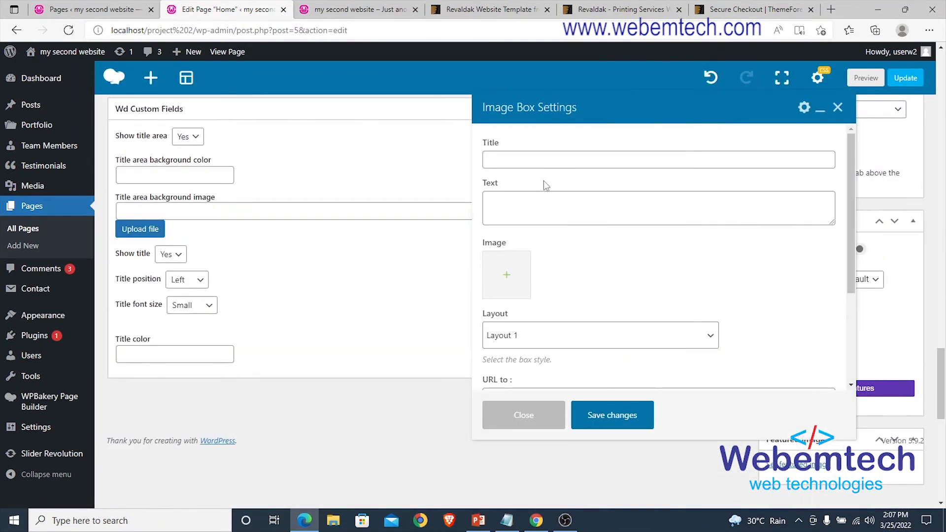
click(513, 273)
click(96, 101)
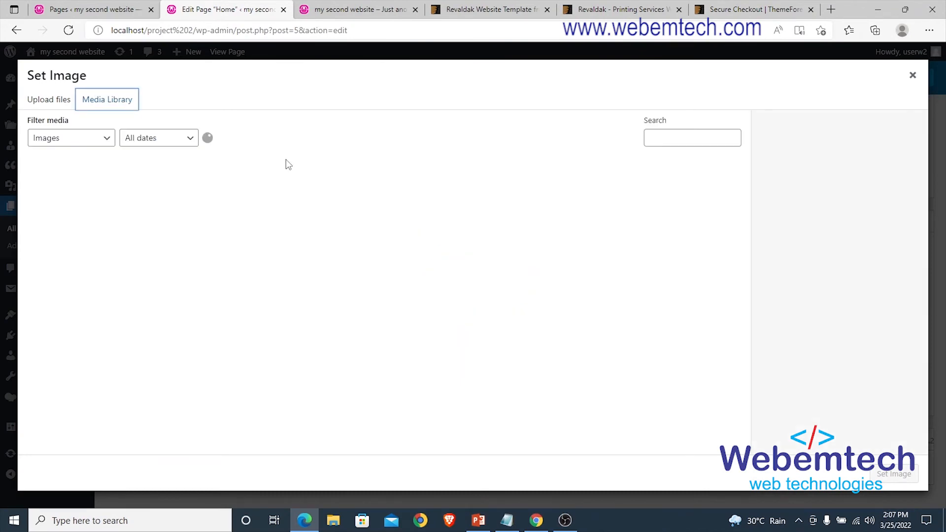
scroll(229, 227, down, 15)
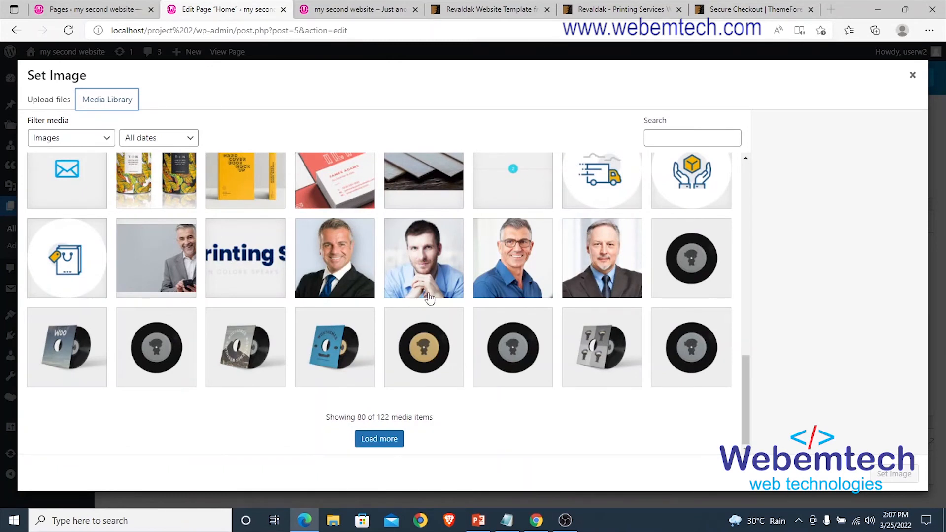
click(426, 256)
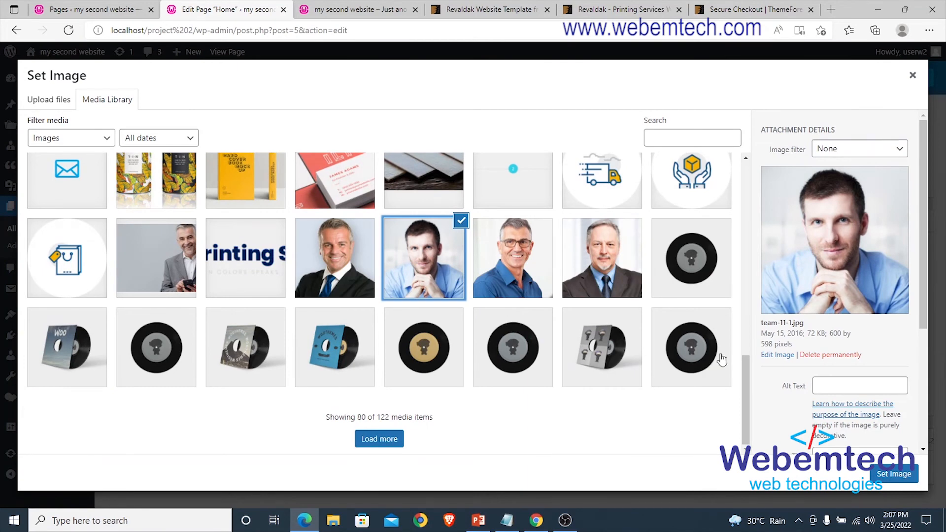
click(894, 474)
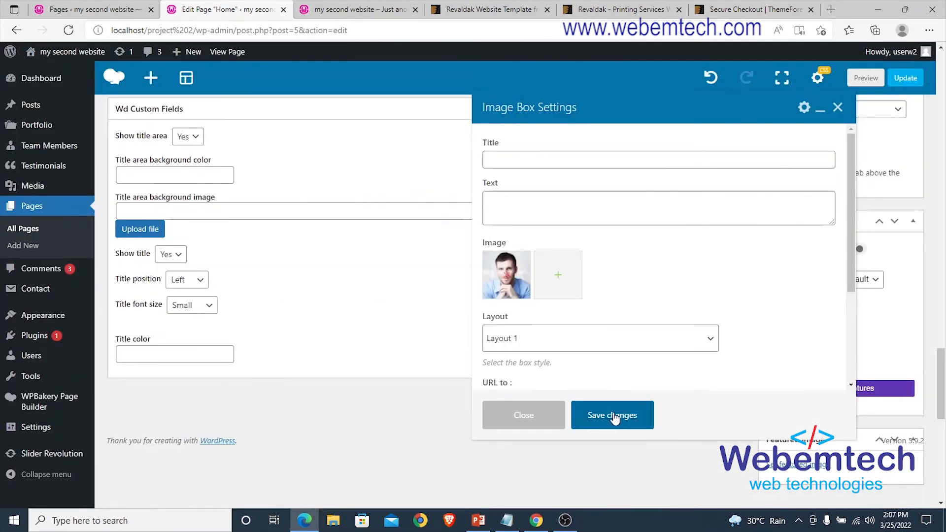
click(624, 416)
scroll(463, 192, up, 6)
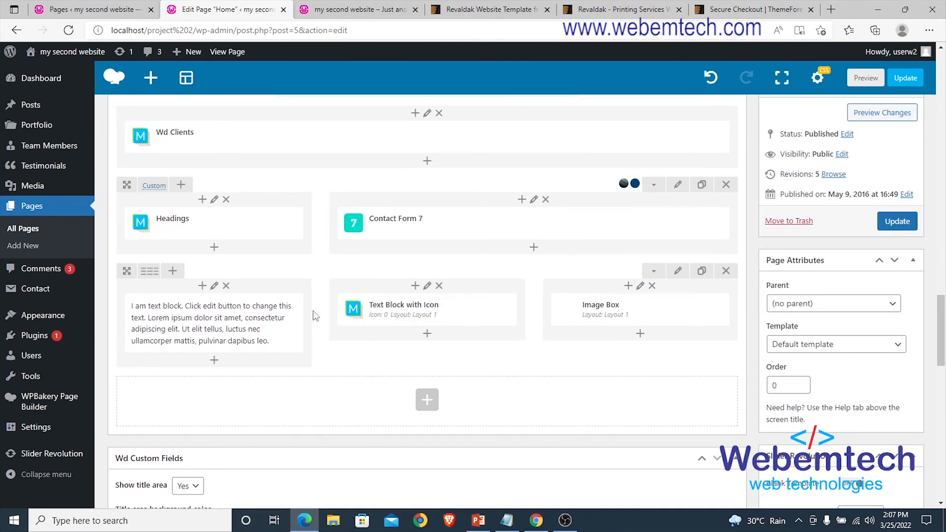
- Add a Pie Chart element below the text block in the new row's first column and save it with its default settings
mouse_move(458, 313)
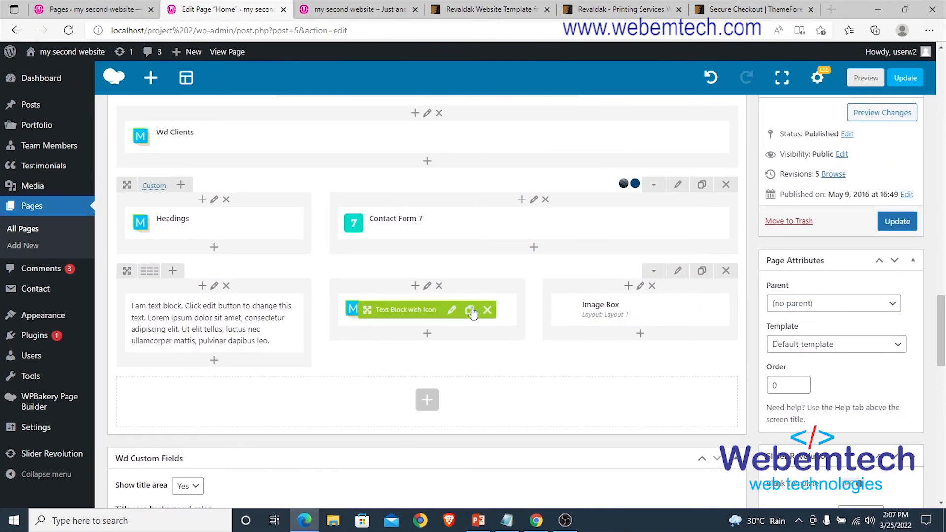
click(214, 363)
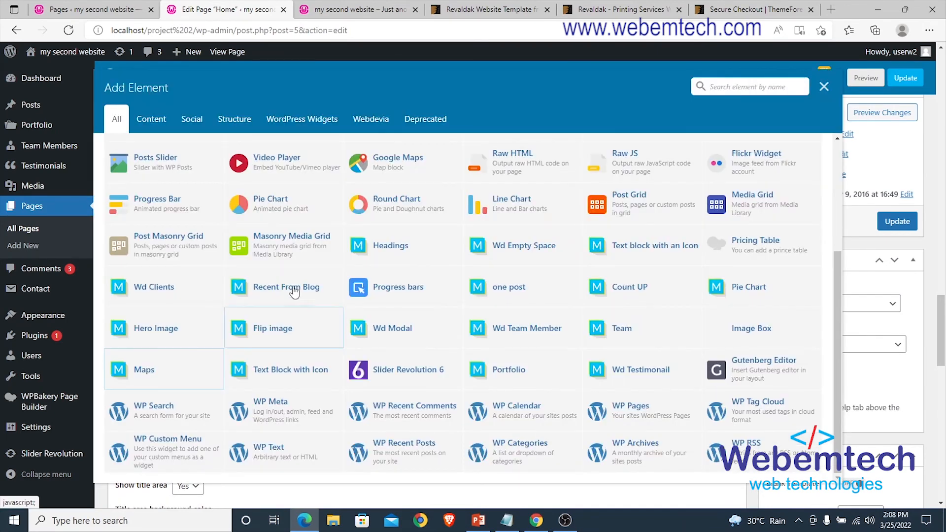
click(270, 217)
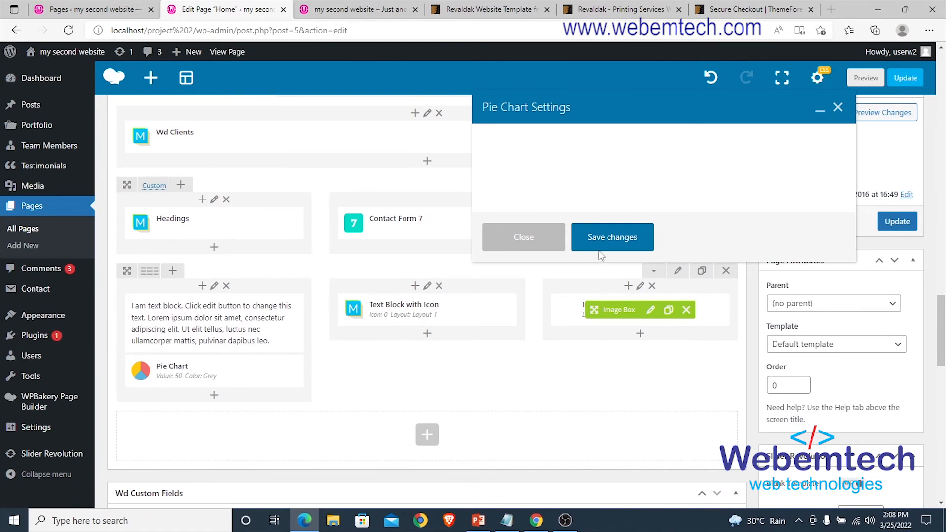
click(606, 416)
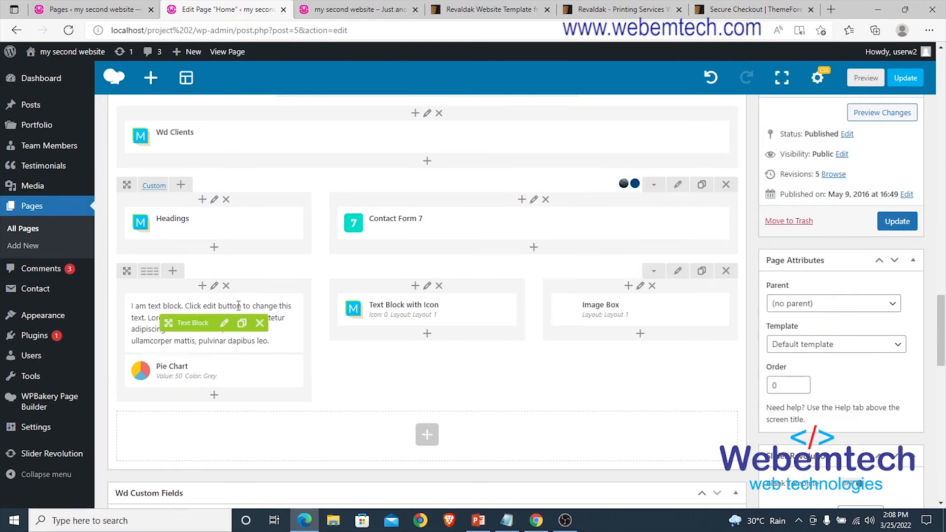
- Review the Home page's builder rows from top to bottom and compare them with the matching sections on the live website
scroll(246, 263, up, 20)
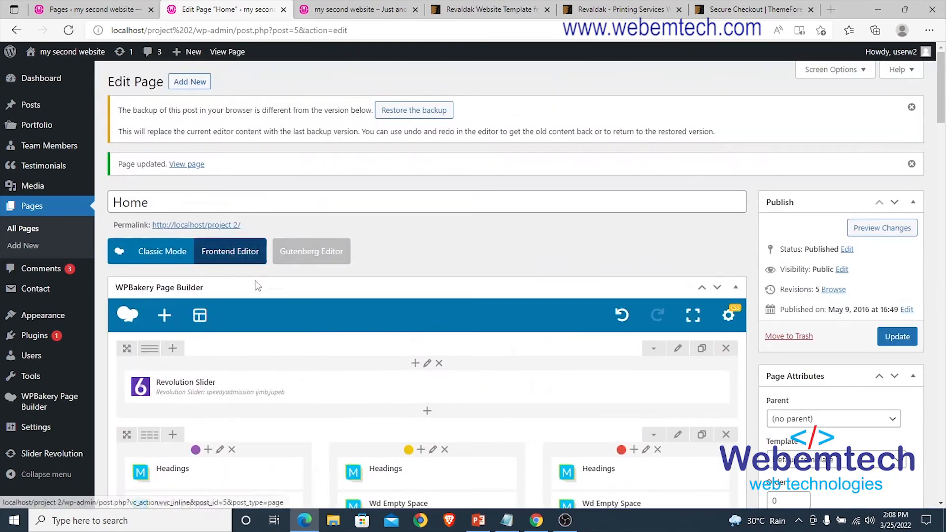
scroll(248, 269, down, 6)
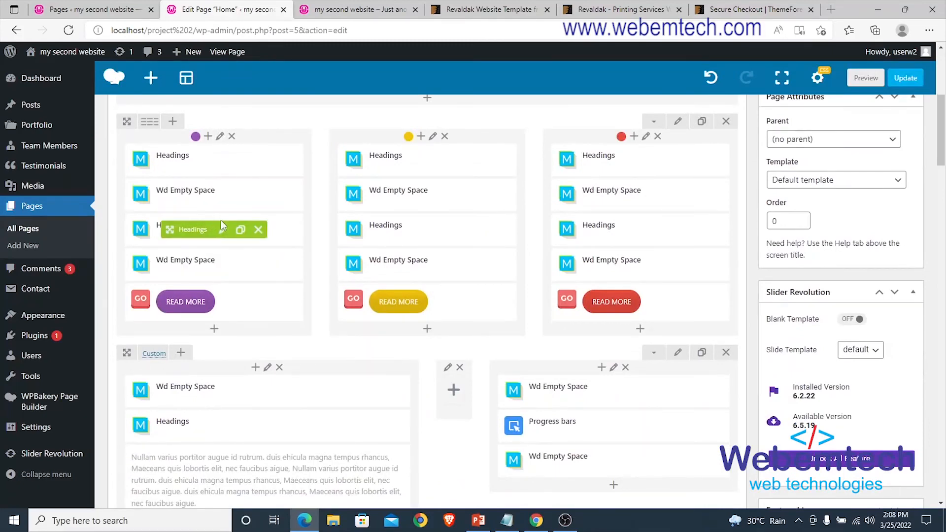
scroll(188, 303, down, 10)
scroll(187, 303, down, 7)
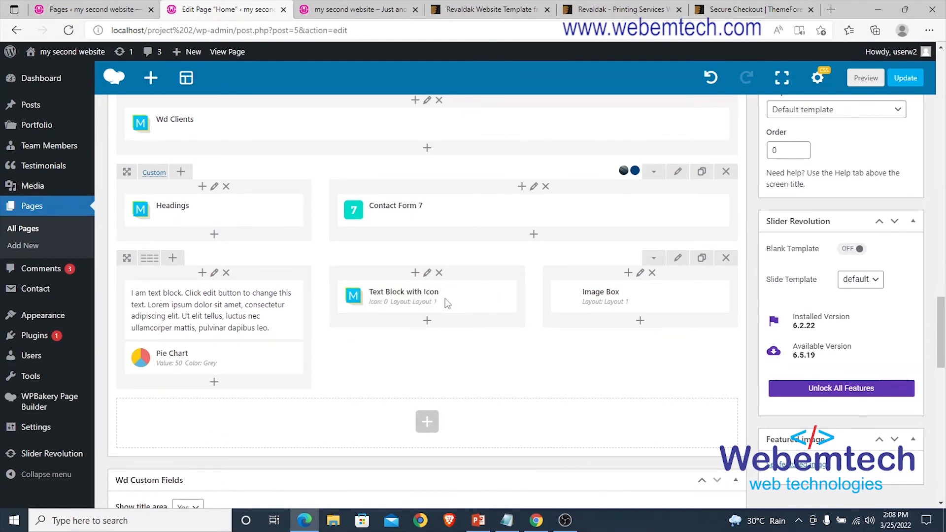
scroll(480, 350, up, 10)
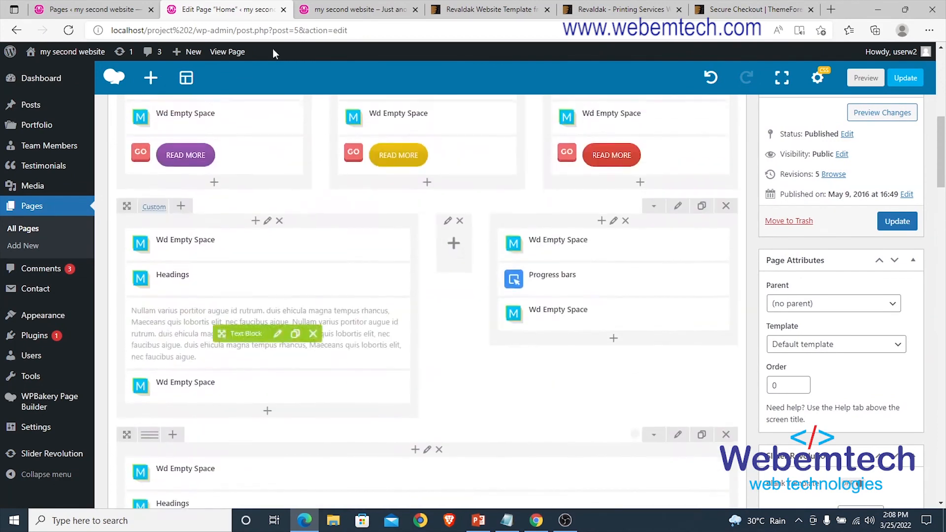
click(343, 11)
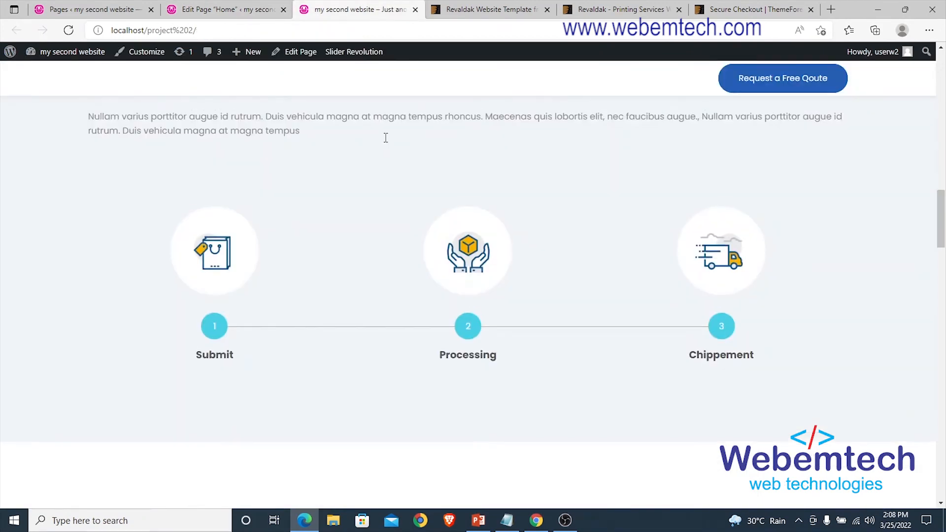
scroll(387, 143, up, 15)
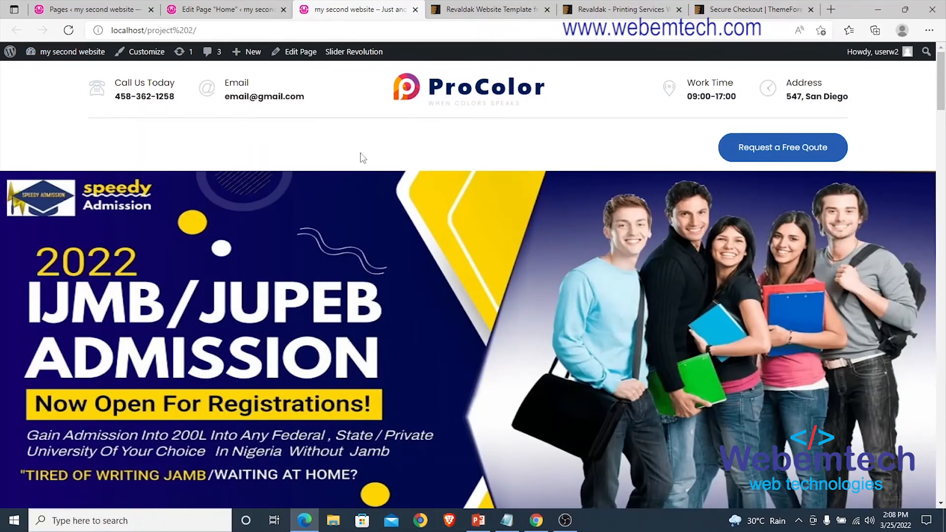
scroll(331, 157, down, 20)
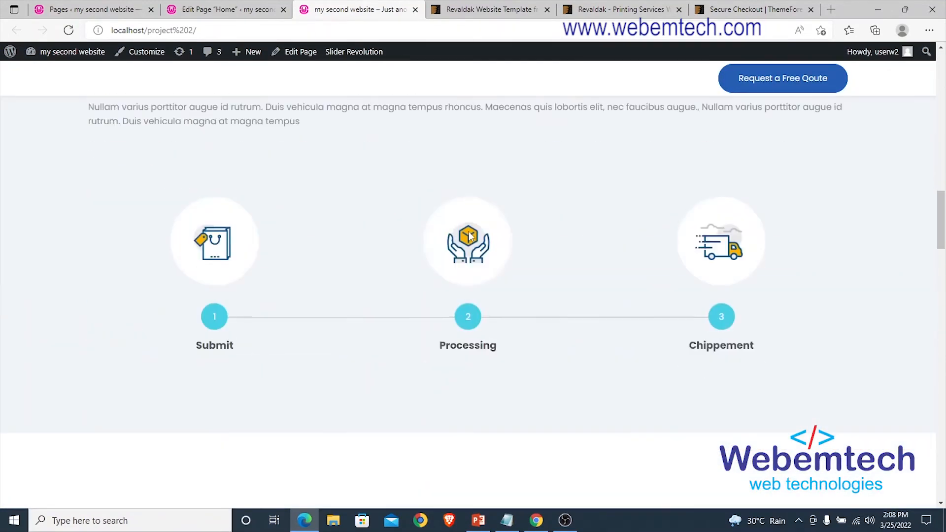
scroll(469, 236, down, 1)
click(215, 10)
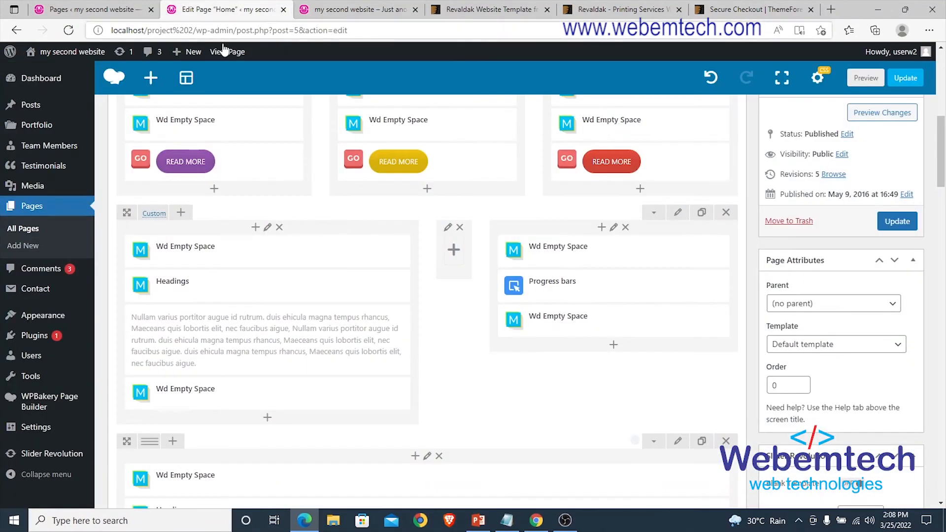
scroll(353, 232, up, 9)
scroll(352, 224, down, 15)
scroll(353, 234, up, 15)
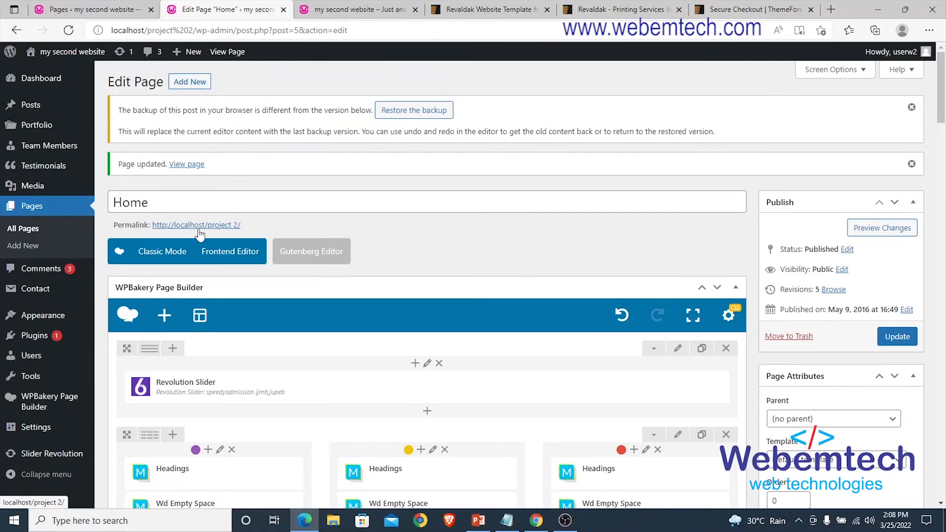
- Open the theme Customizer in a new tab, set the Header Text Color to yellow #eeee22 and publish the change
mouse_move(43, 317)
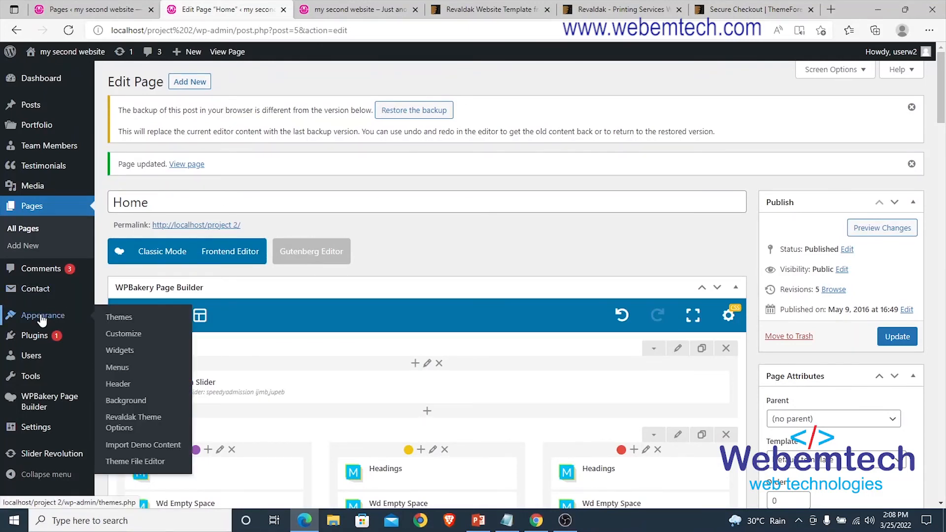
middle_click(131, 335)
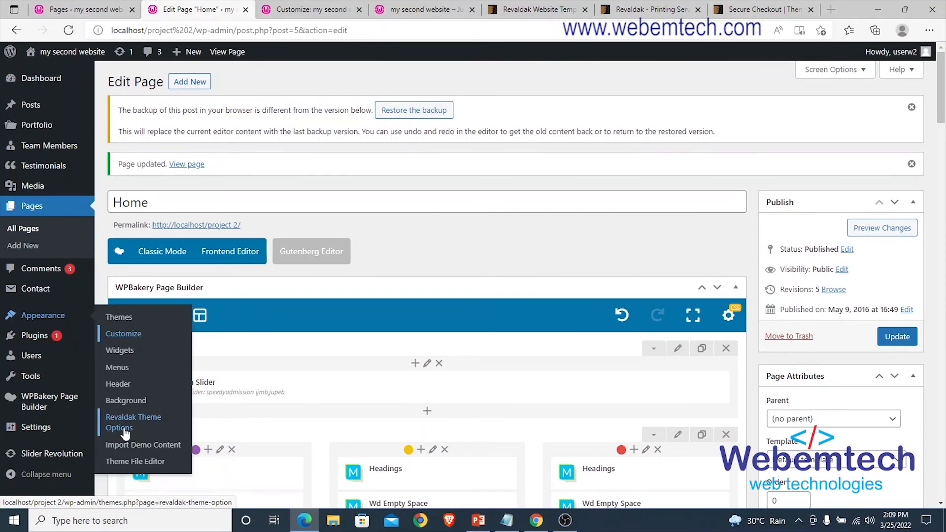
click(283, 11)
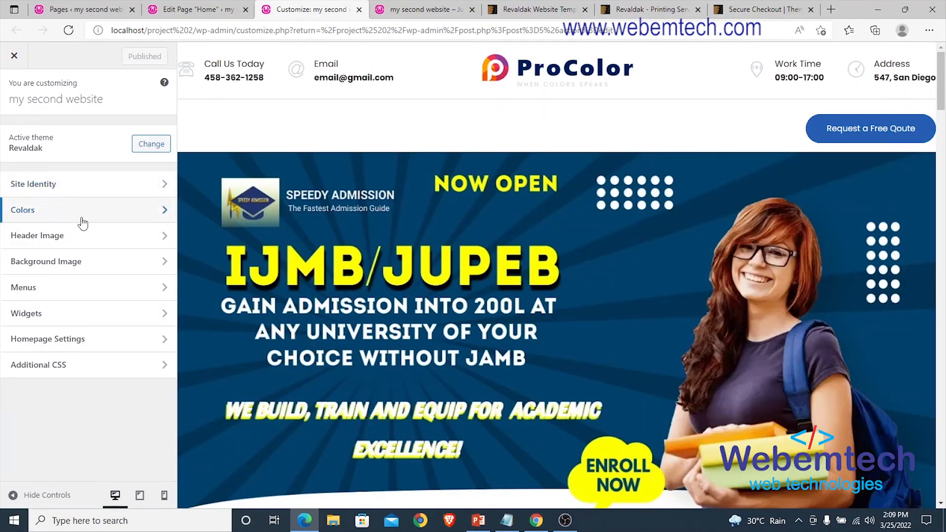
click(40, 216)
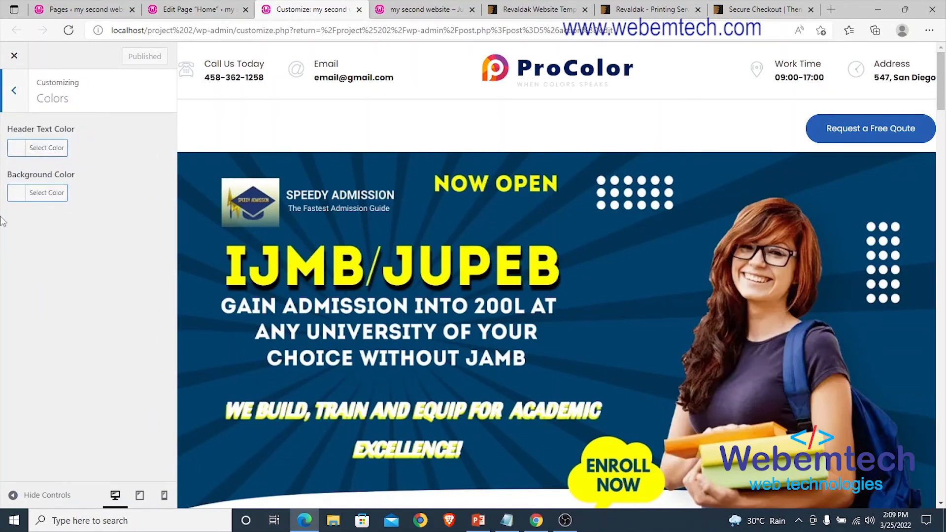
click(20, 148)
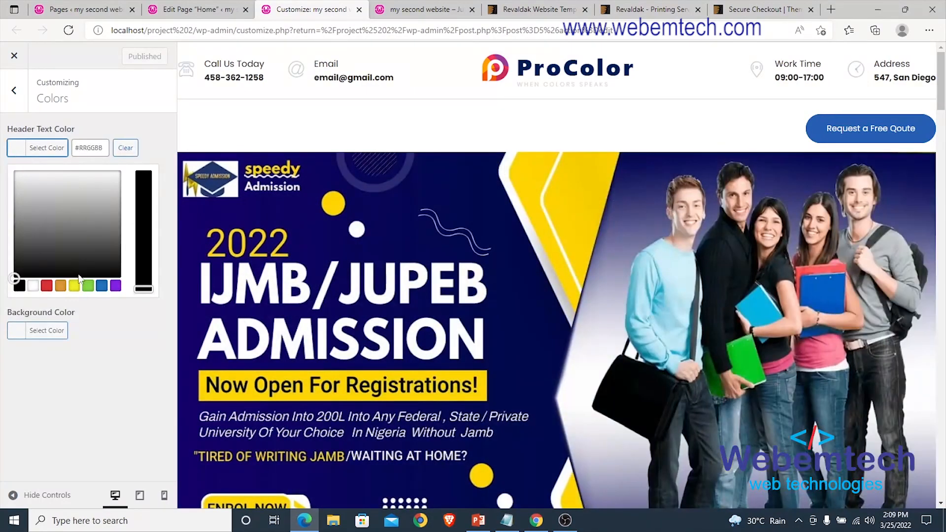
click(74, 286)
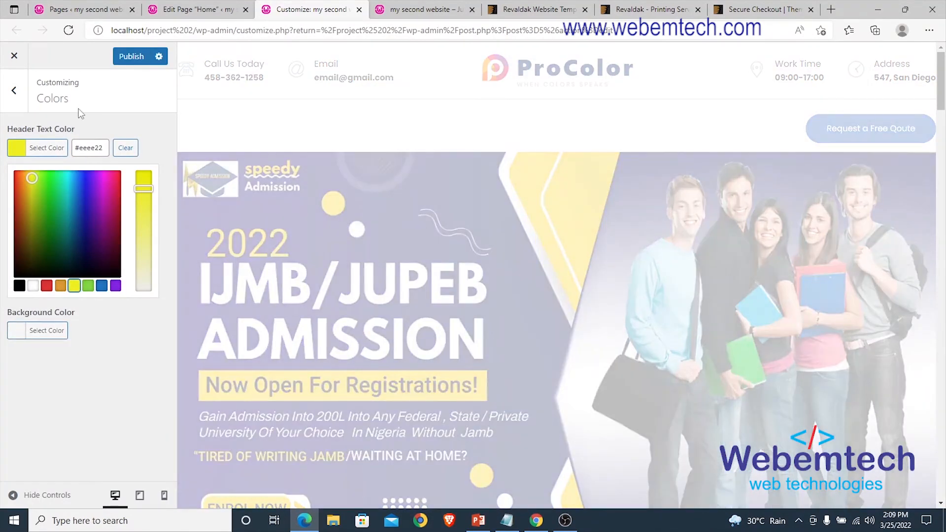
click(130, 57)
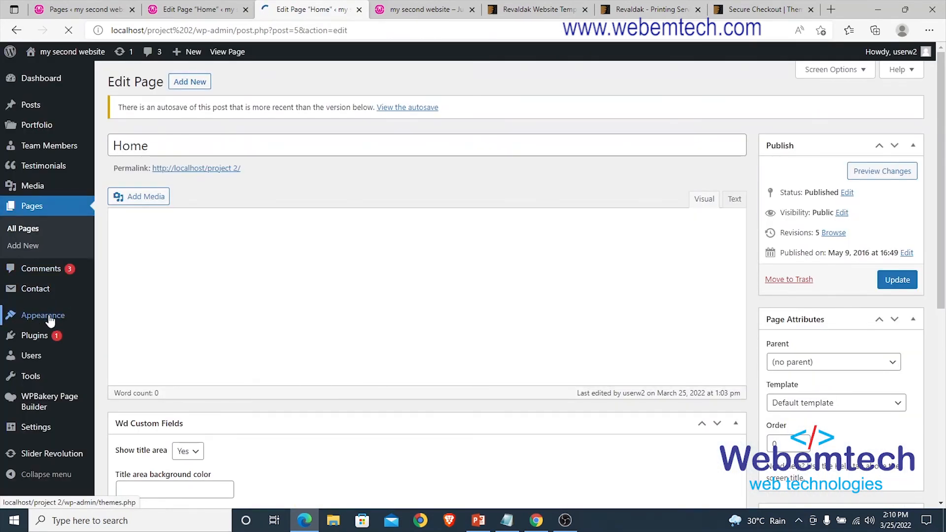
- Open the Revaldak Theme Options and examine the Colors Settings, from the primary color to the copyright bar text color
mouse_move(15, 311)
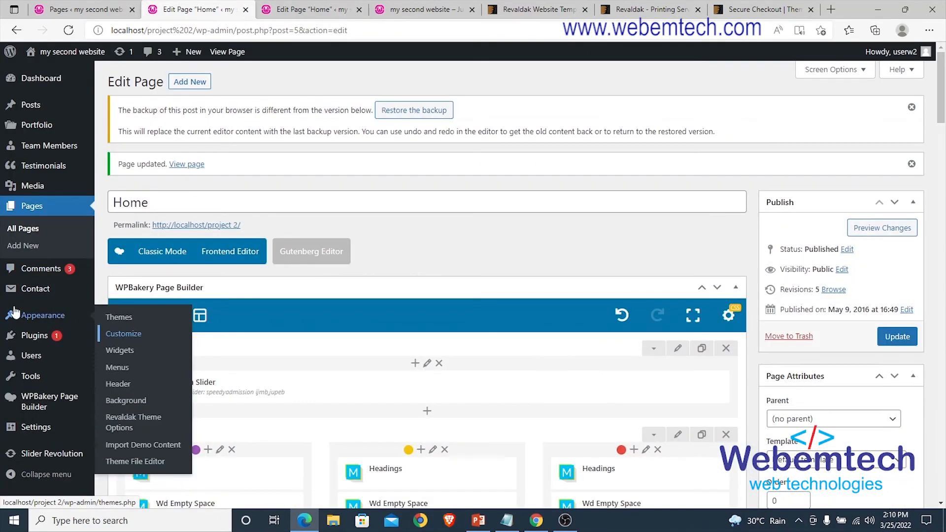
click(129, 418)
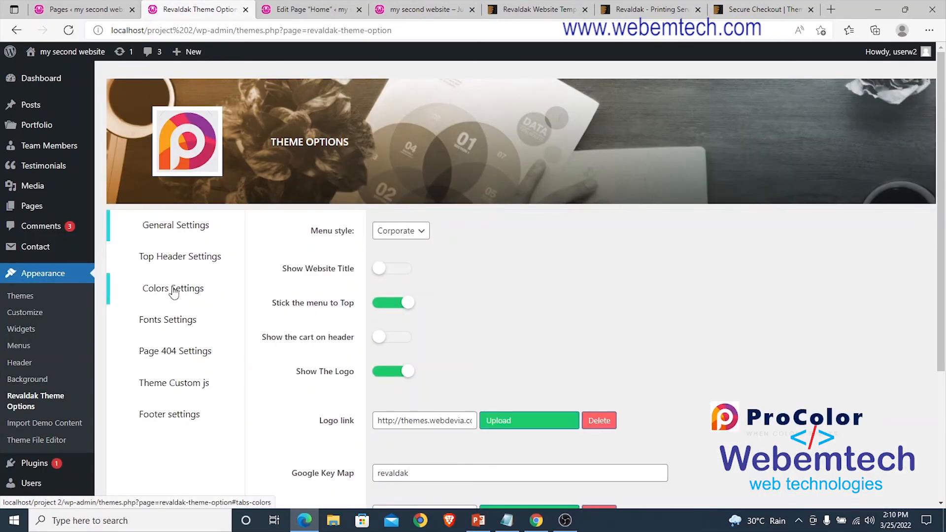
click(174, 292)
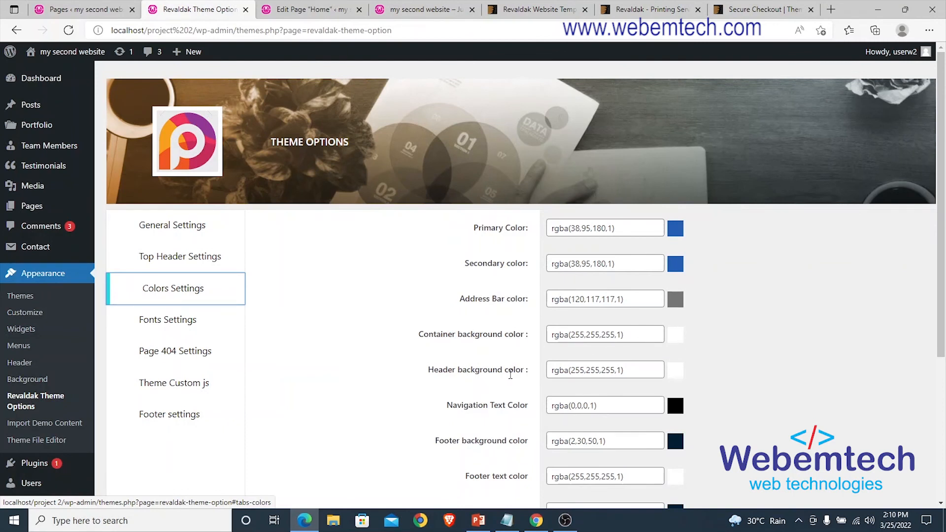
scroll(537, 415, down, 1)
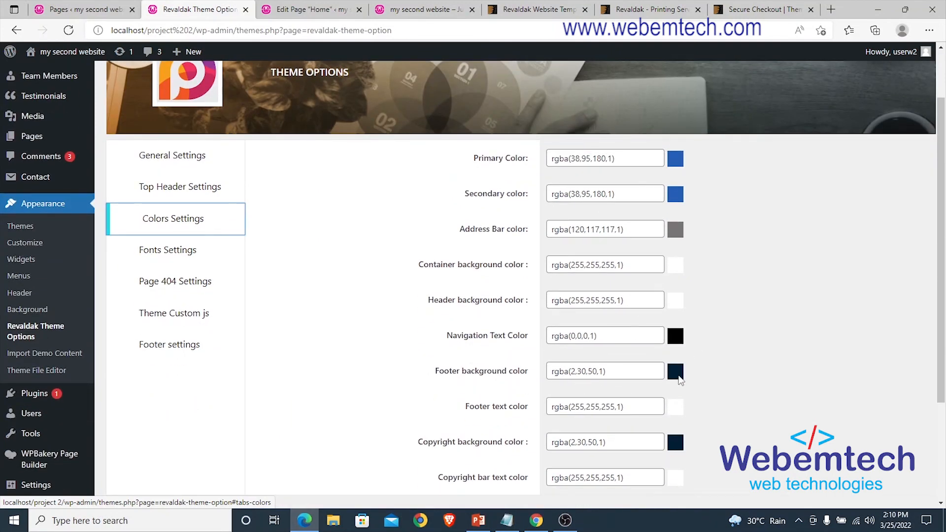
scroll(680, 379, down, 1)
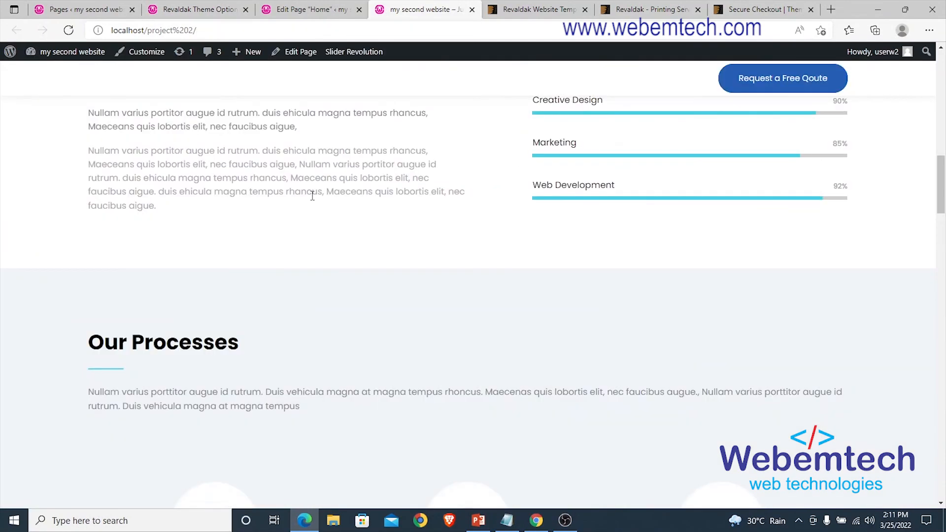
- Review the live website's home page from the header and slider through the content sections to the footer
scroll(312, 196, down, 17)
scroll(313, 199, down, 10)
scroll(315, 207, up, 18)
scroll(320, 207, up, 15)
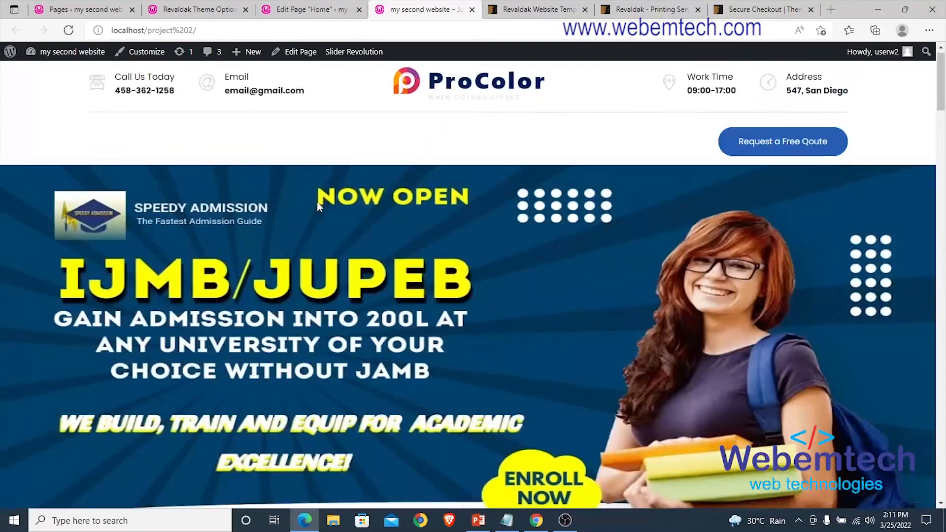
scroll(317, 204, down, 10)
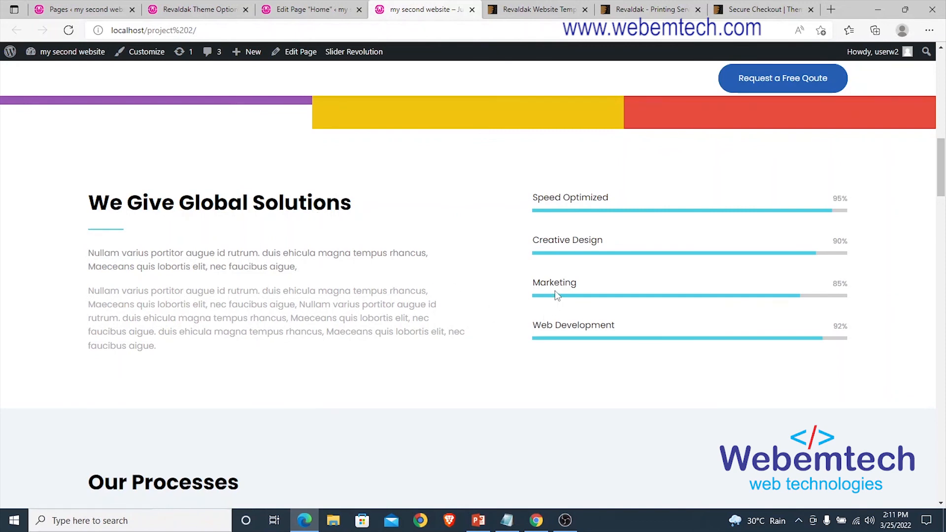
scroll(592, 321, down, 15)
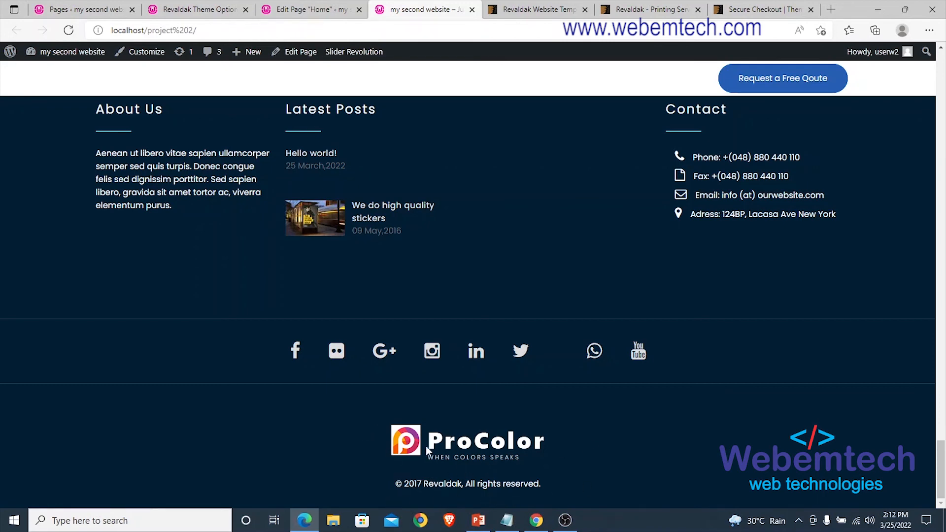
scroll(577, 328, up, 15)
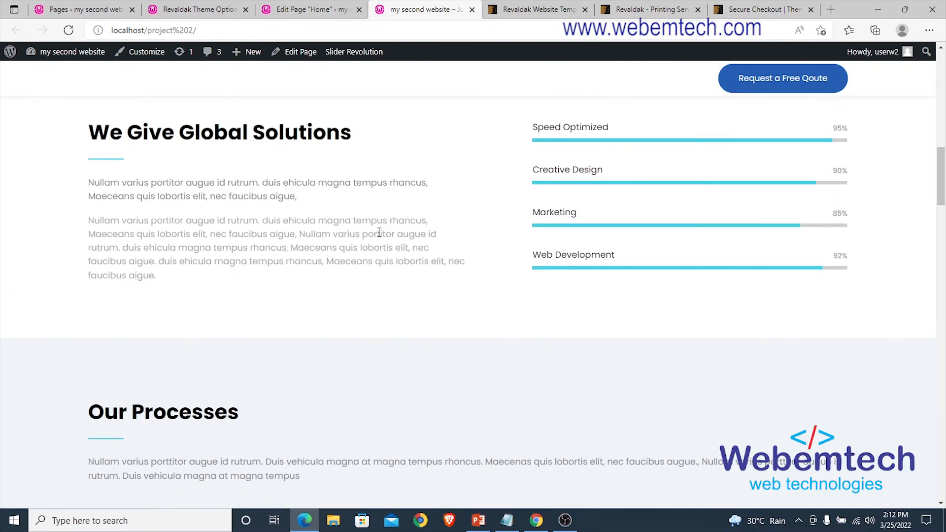
- Switch to PowerPoint and read the statement distinguishing pages from posts on the "WORKING WITH PAGES AND POSTS" slide
drag(329, 340, 242, 276)
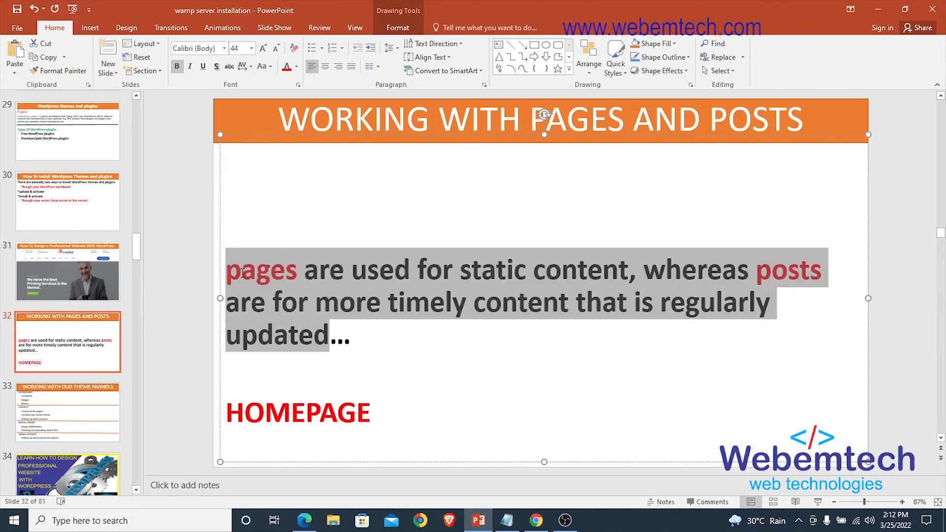
click(241, 276)
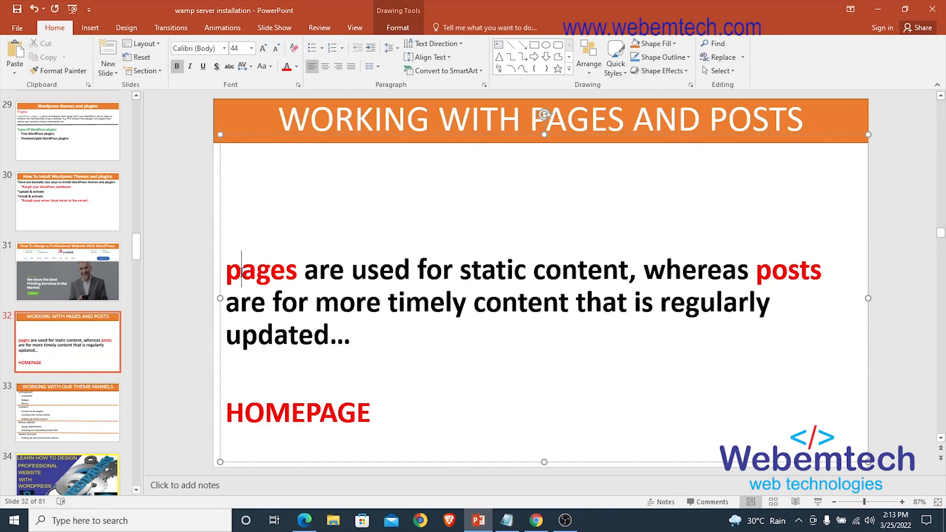